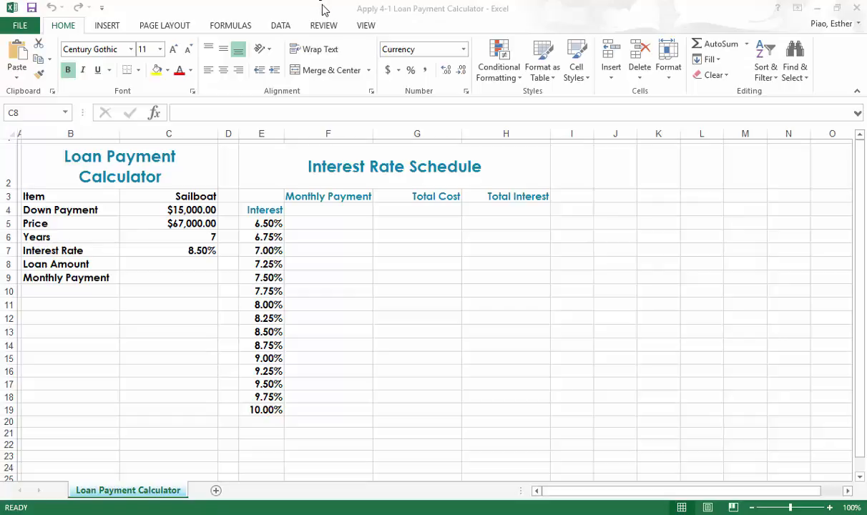
click(323, 9)
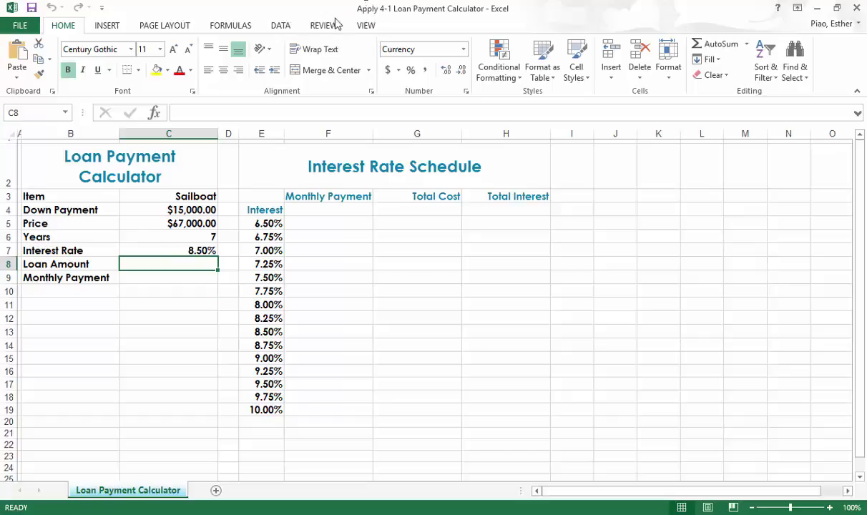
click(280, 26)
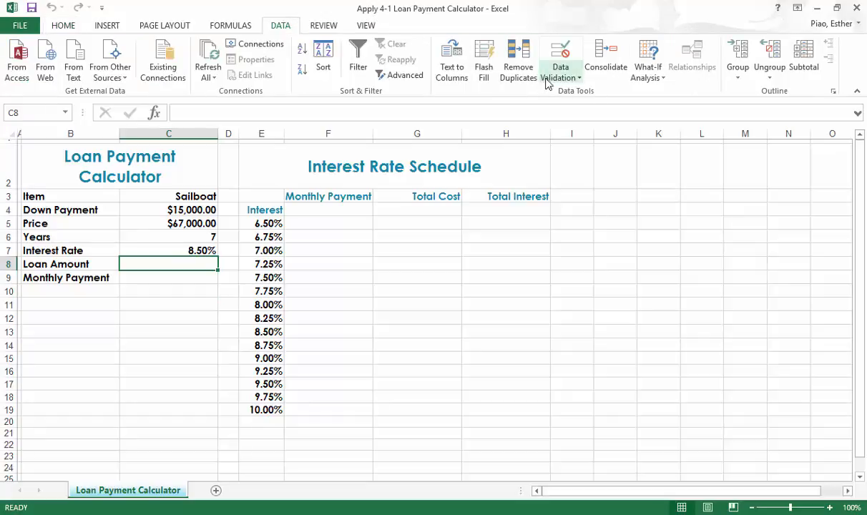
click(657, 77)
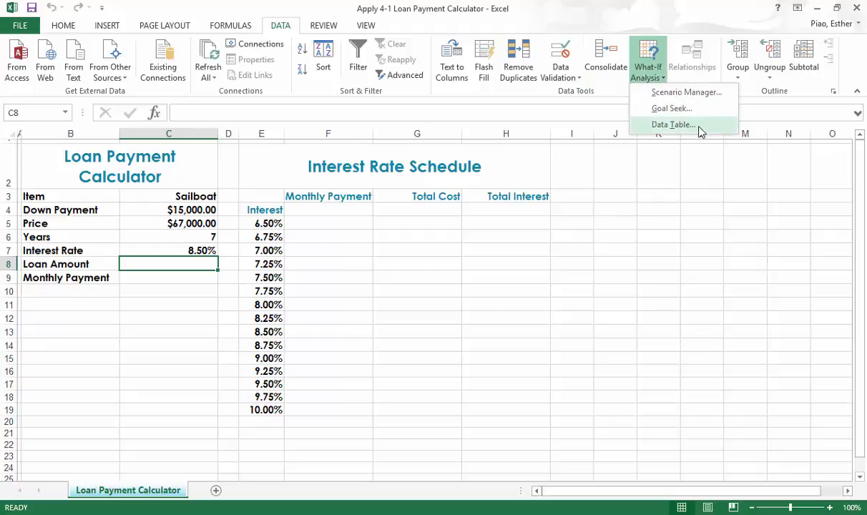
click(675, 23)
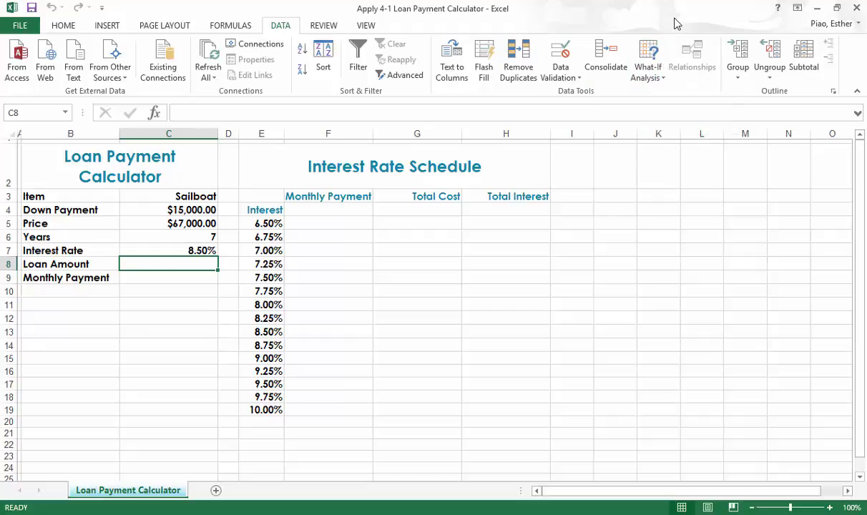
click(652, 75)
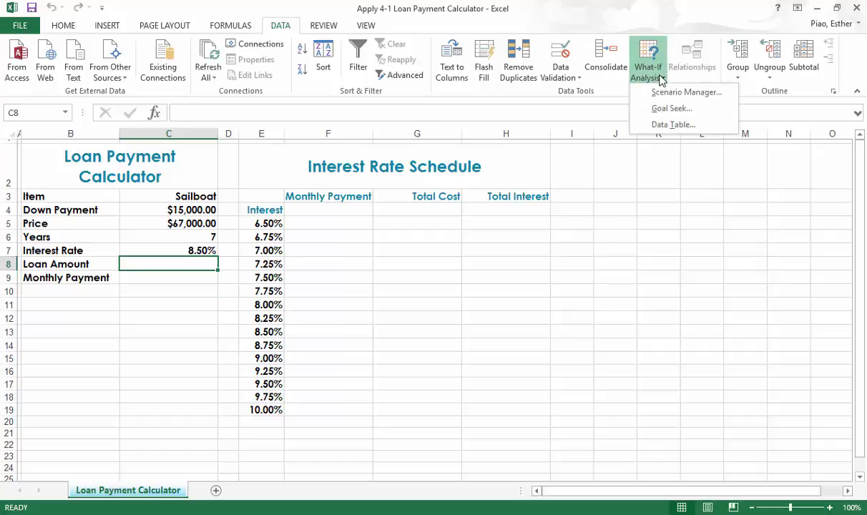
double_click(656, 23)
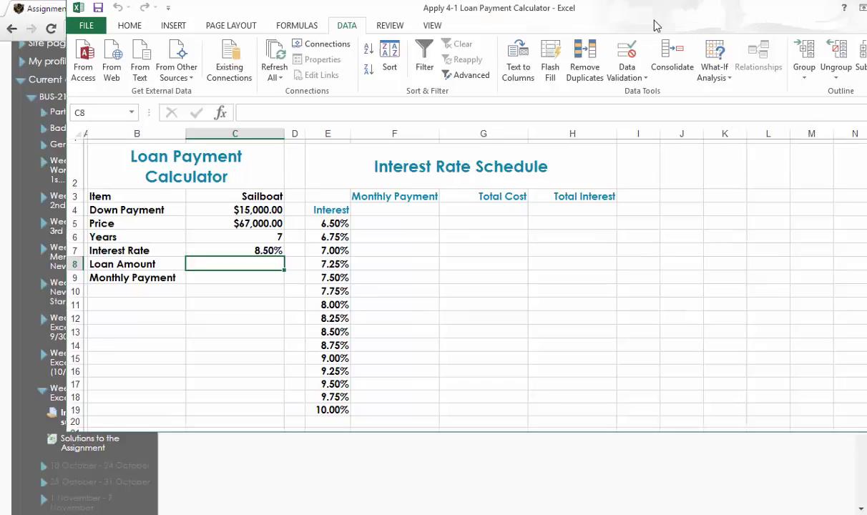
double_click(301, 9)
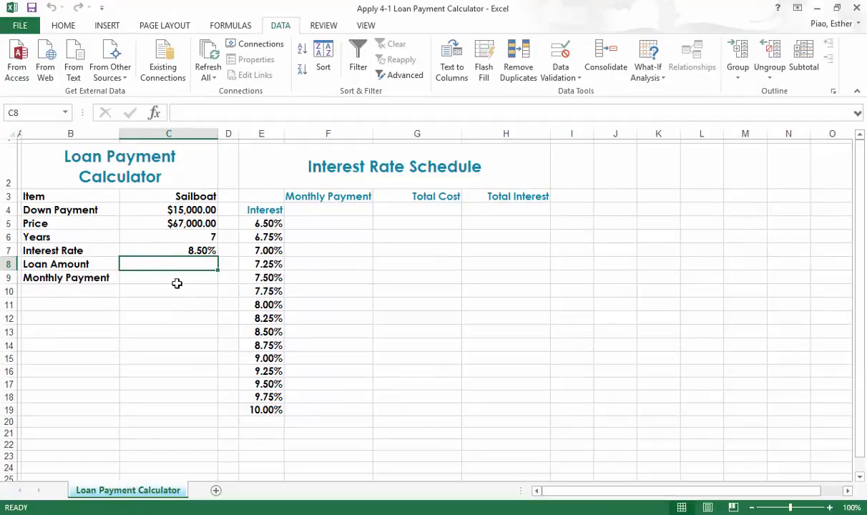
Review the item, price, down payment and interest rate rows of the loan payment calculator
drag(100, 179, 150, 195)
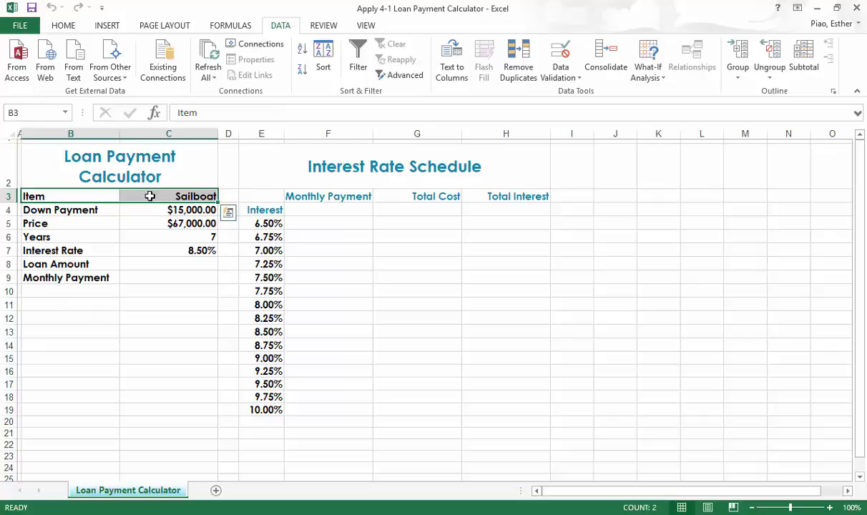
drag(88, 223, 147, 226)
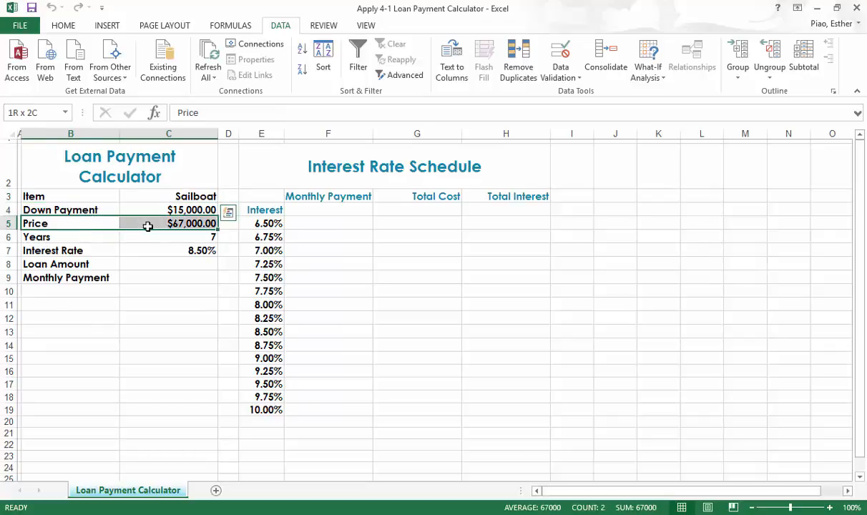
click(98, 210)
drag(99, 210, 128, 208)
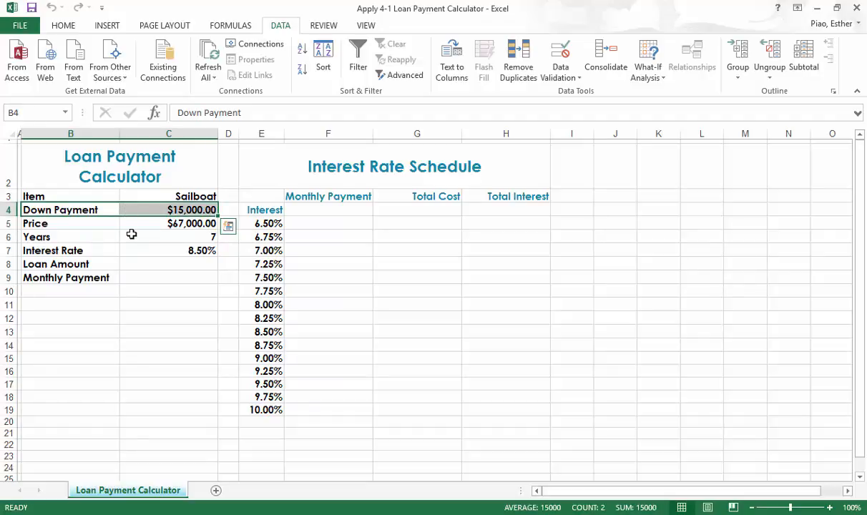
drag(110, 233, 122, 250)
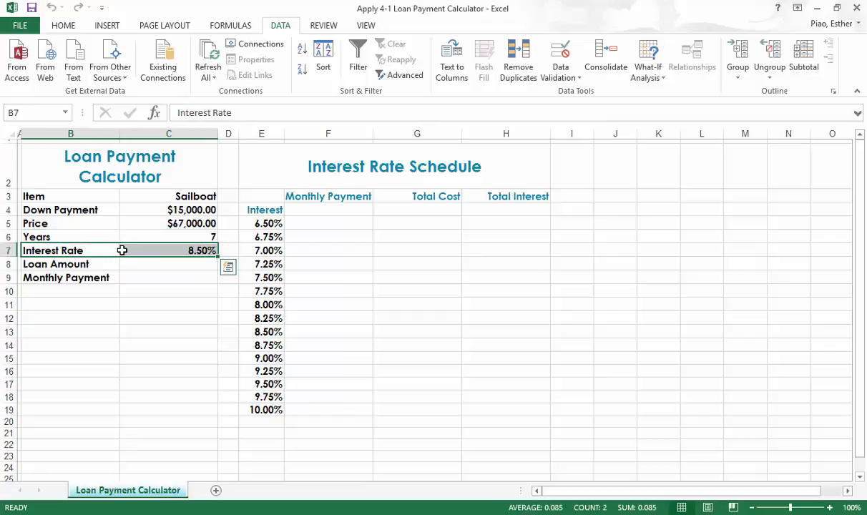
Calculate the loan amount in cell C8 as price minus down payment with the formula =C5-C4
click(143, 263)
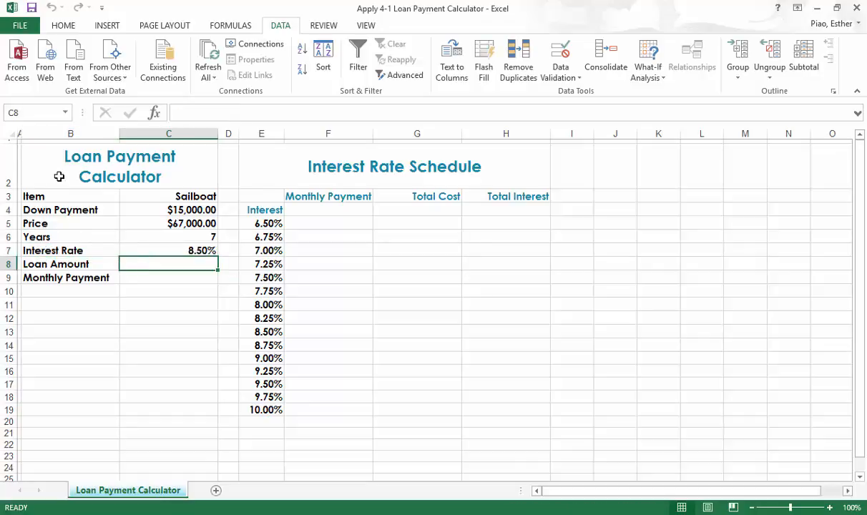
text(=)
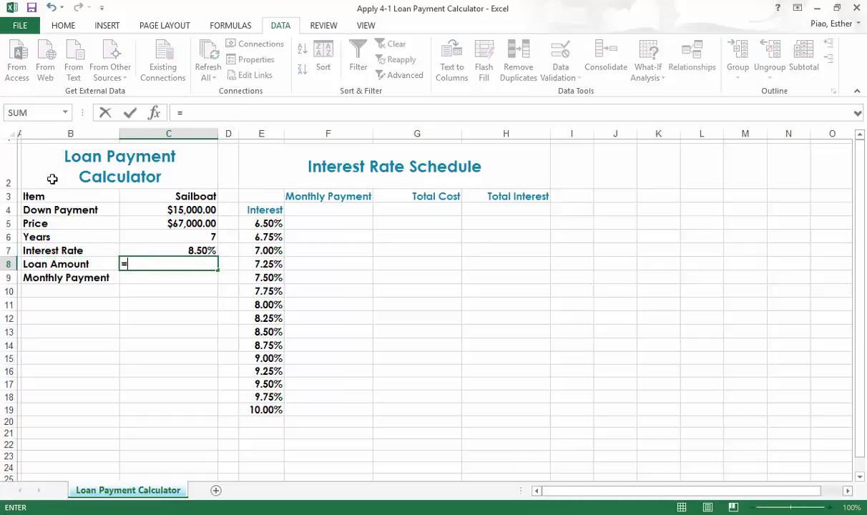
click(141, 223)
text(-)
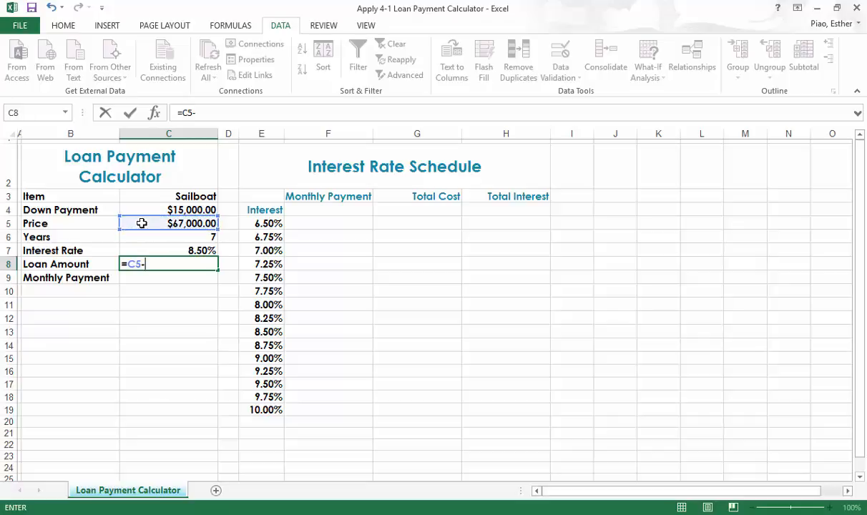
click(143, 208)
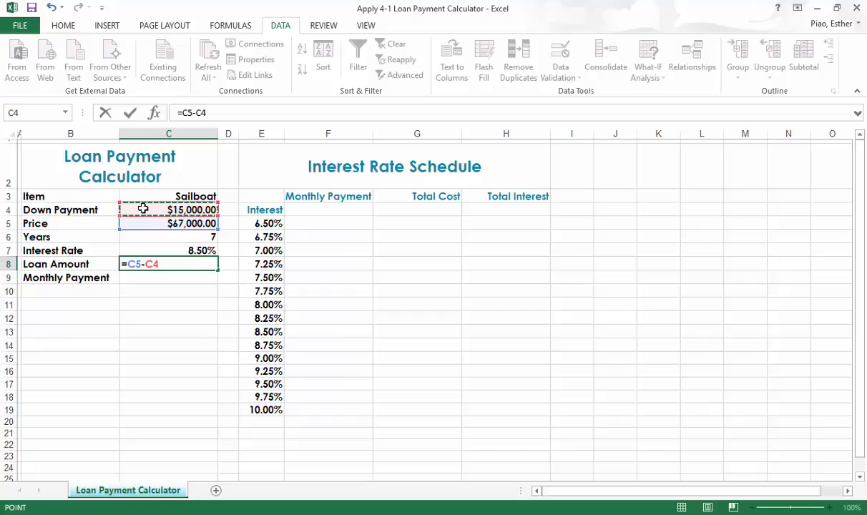
key(Return)
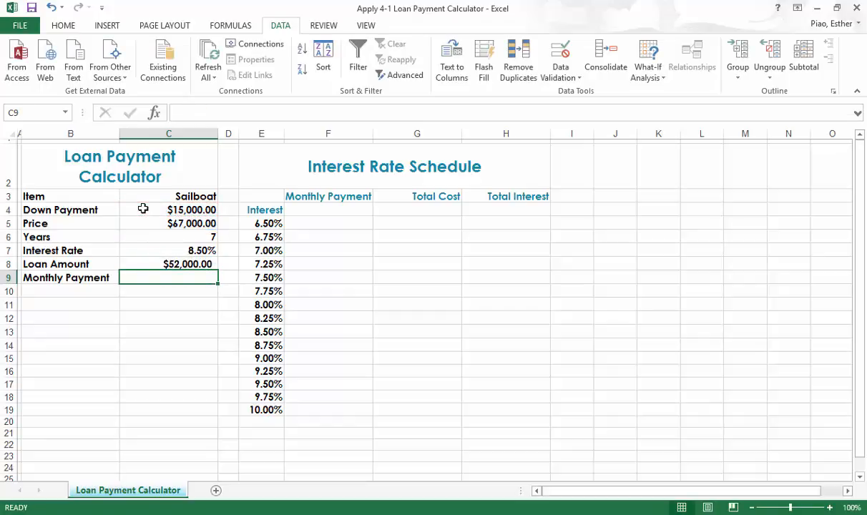
Start a PMT function for the monthly payment in cell C9 and set its Rate argument to C7/12
text(=pm)
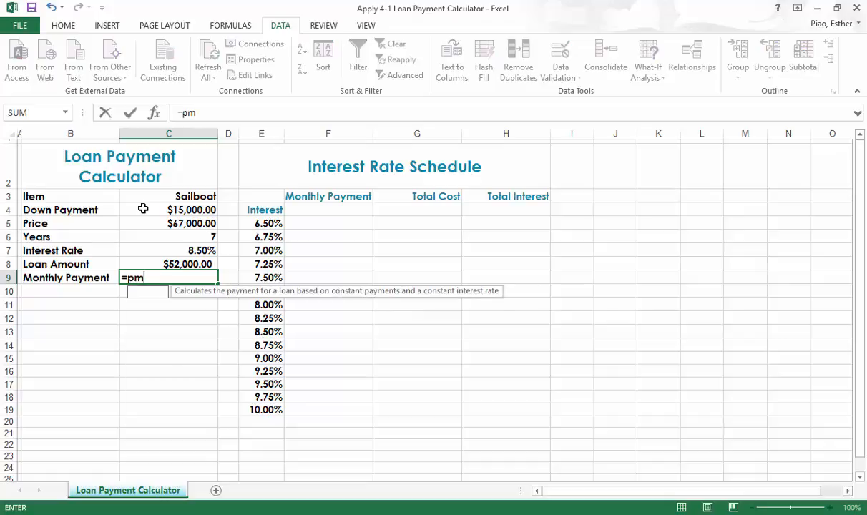
text(t()
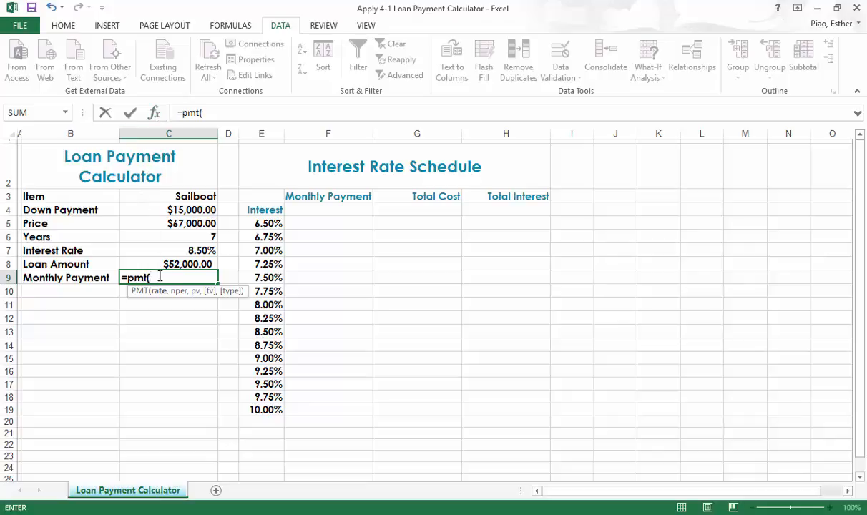
click(155, 113)
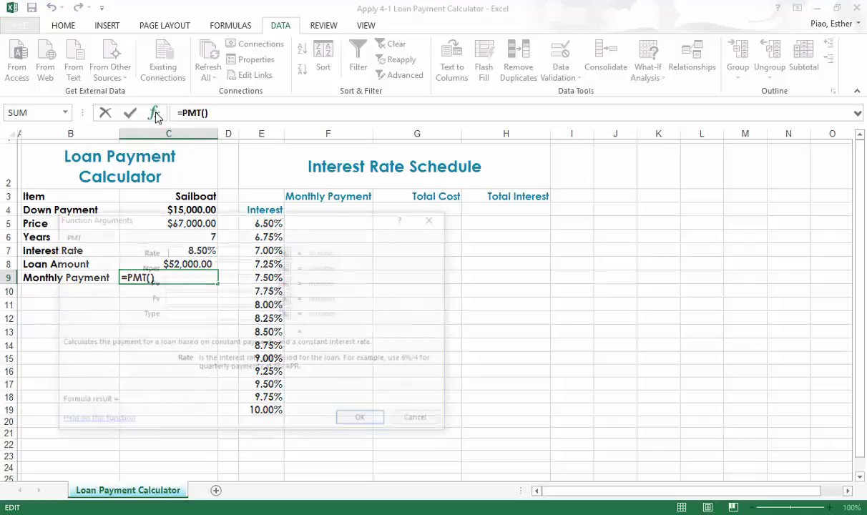
drag(214, 214, 406, 171)
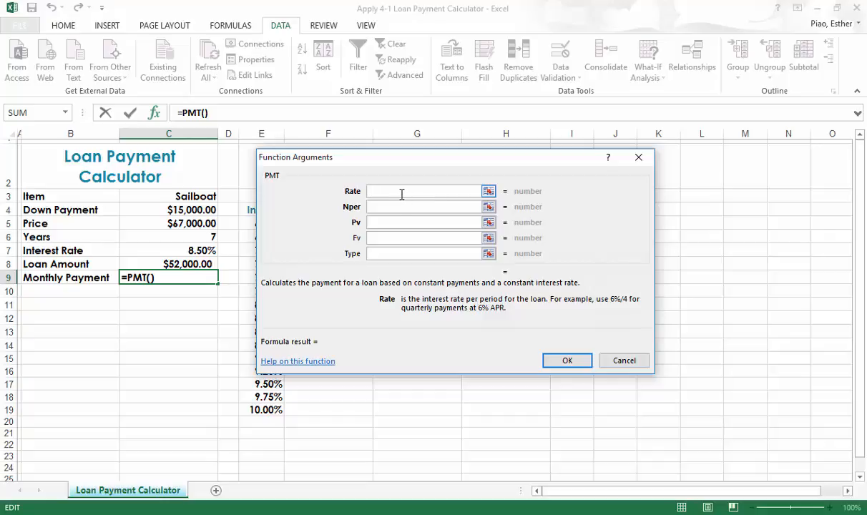
text(8.50%)
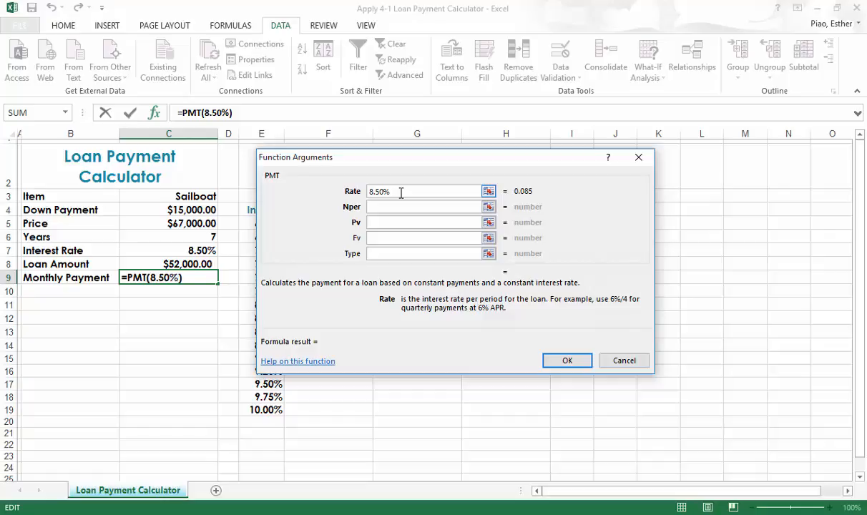
text(/12)
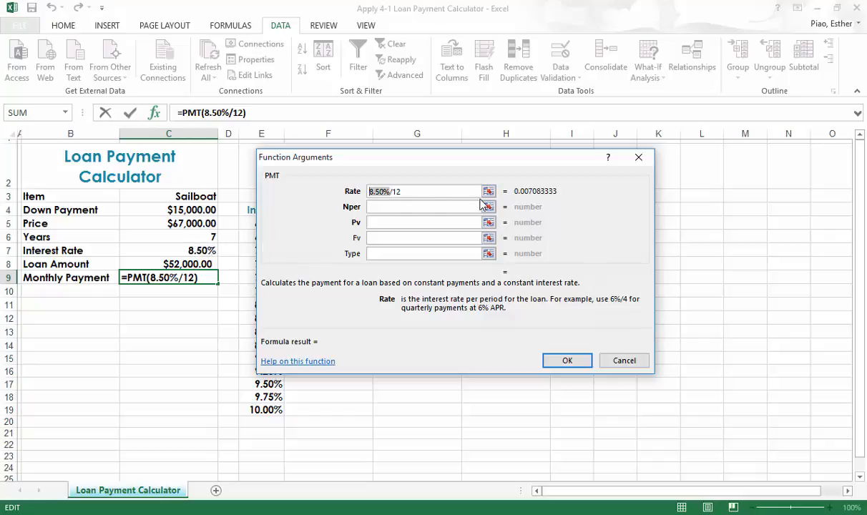
double_click(387, 192)
text(C)
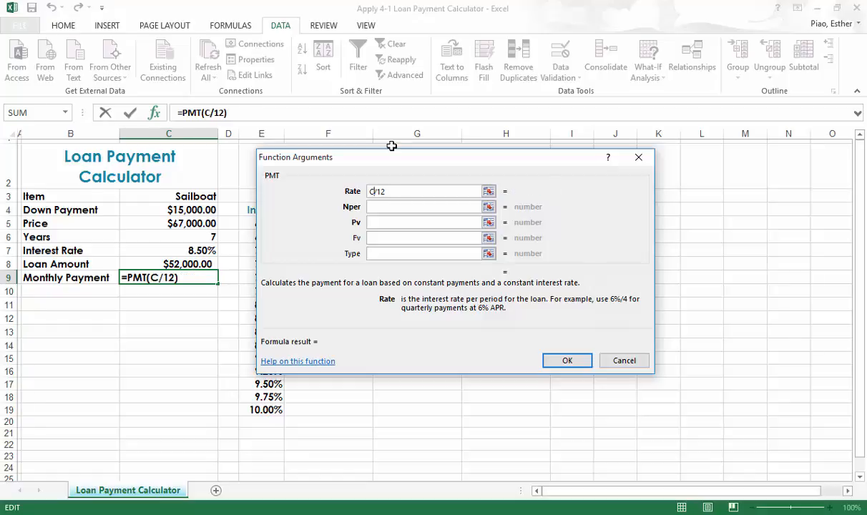
text(7)
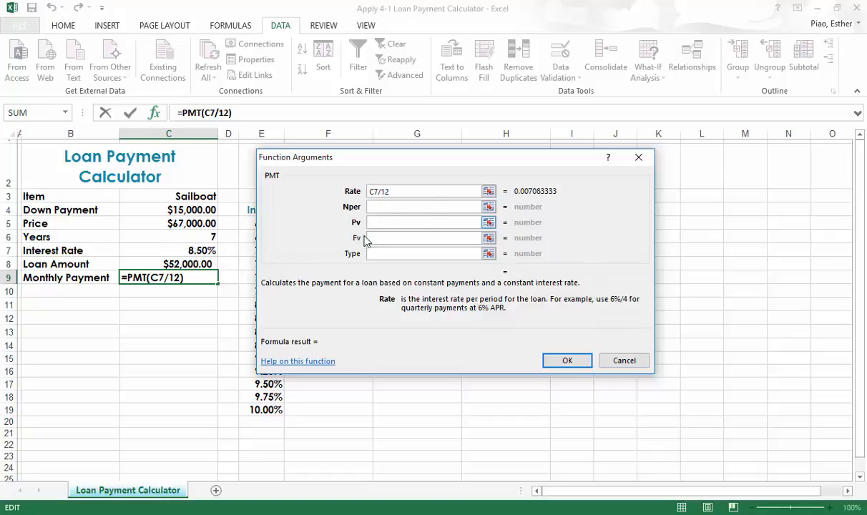
Set the PMT function's Nper argument to C6*12 and Pv to C8, and accept the formula
click(382, 207)
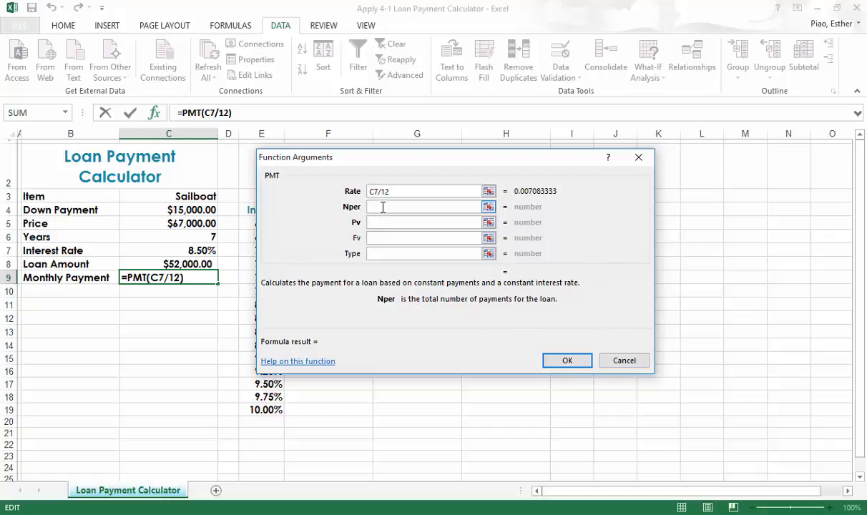
click(199, 237)
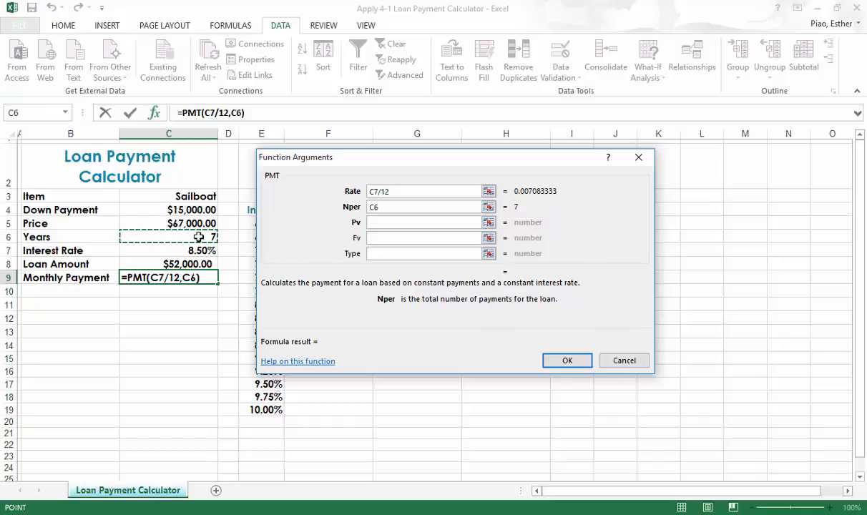
text(*12)
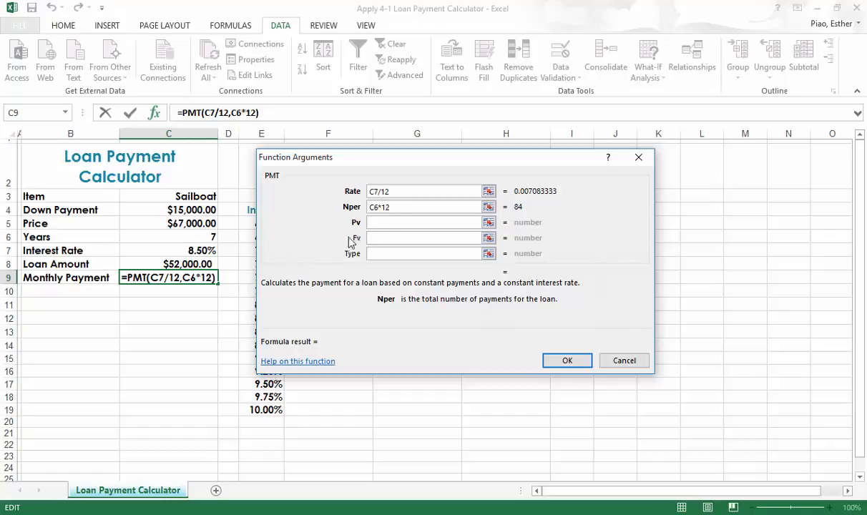
click(385, 223)
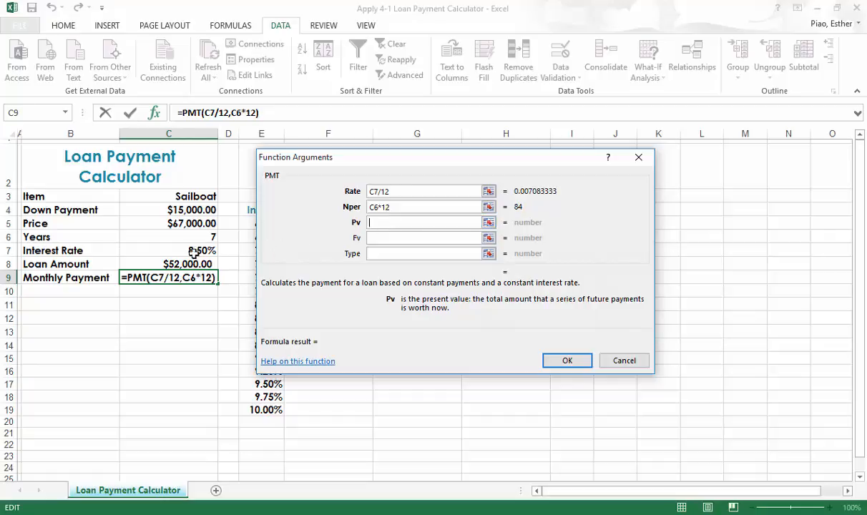
click(192, 265)
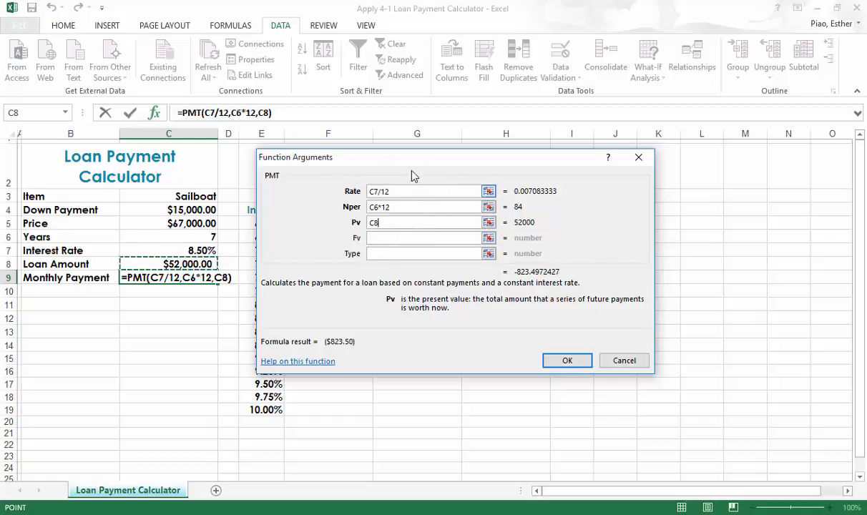
click(369, 222)
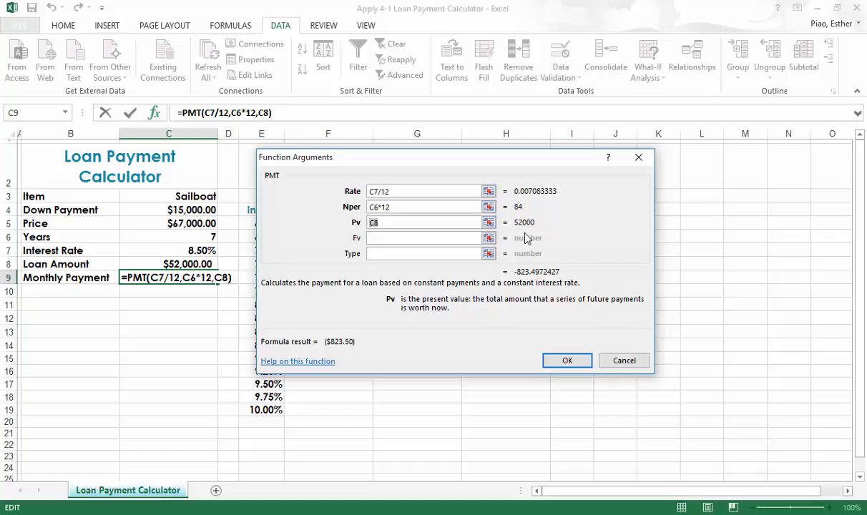
click(565, 363)
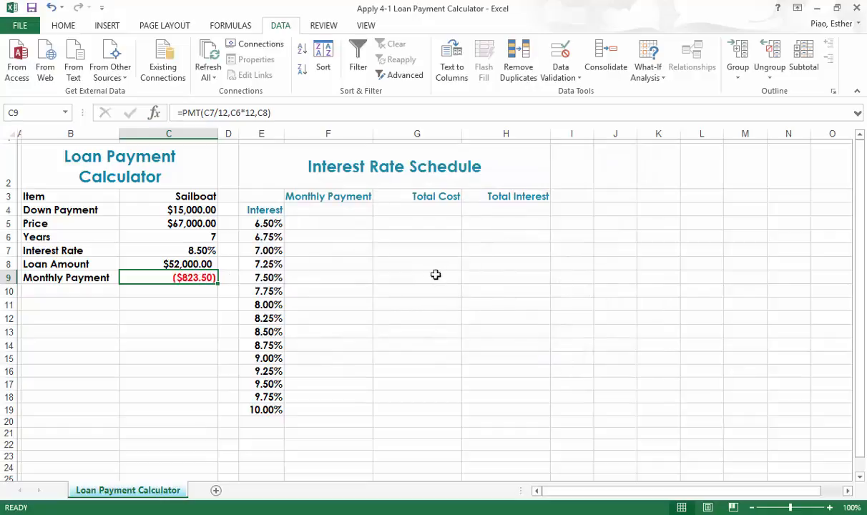
Put a minus sign before PMT in the monthly payment formula so C9 holds =-PMT(C7/12,C6*12,C8)
click(181, 113)
text(-)
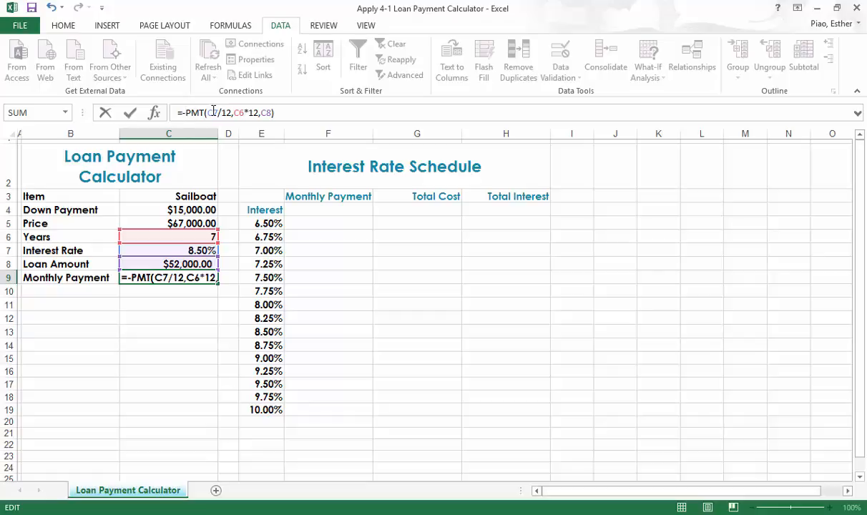
key(Return)
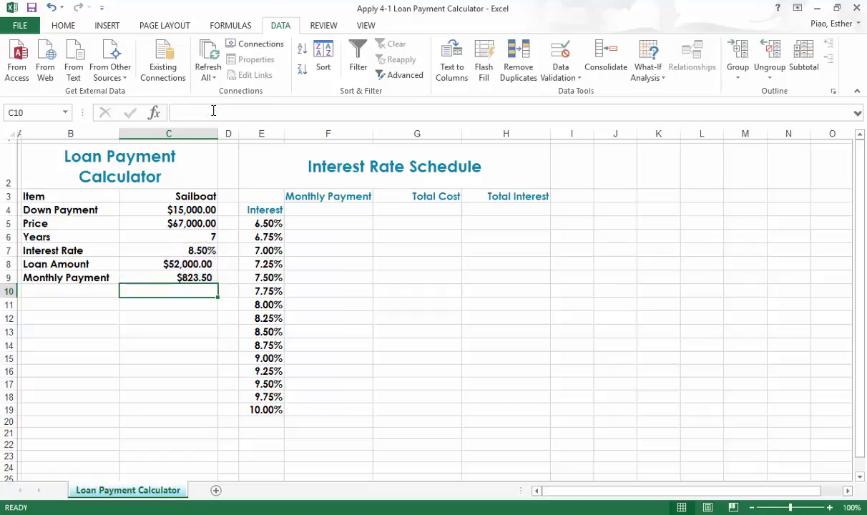
click(177, 278)
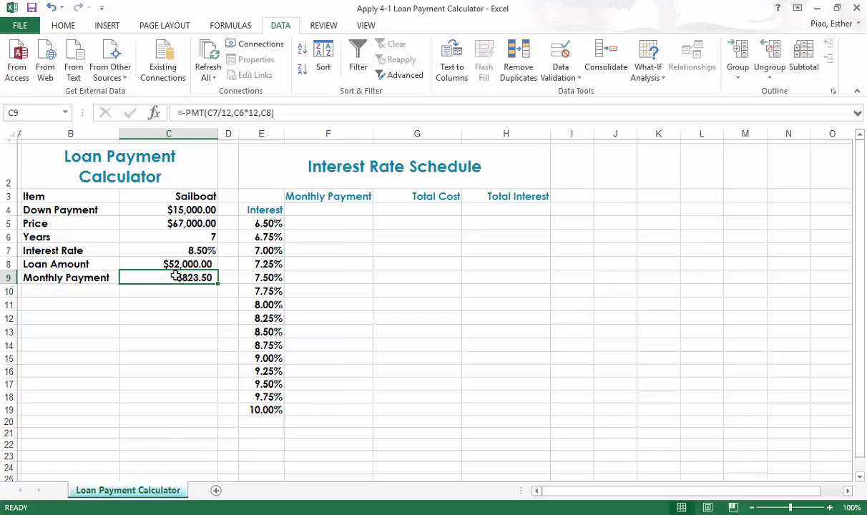
drag(175, 210, 183, 265)
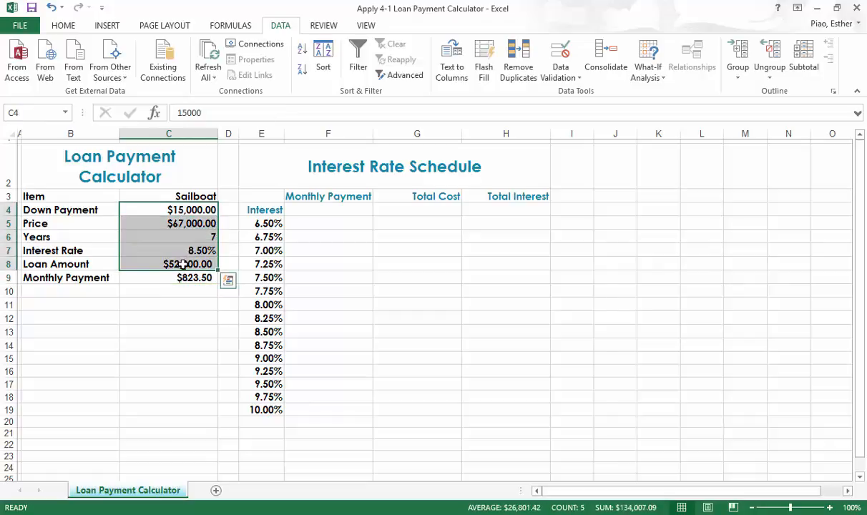
Examine the interest rate schedule's layout: the full range E4:H19, the formula row F4:H4 and the interest rates in E5:E19
click(188, 278)
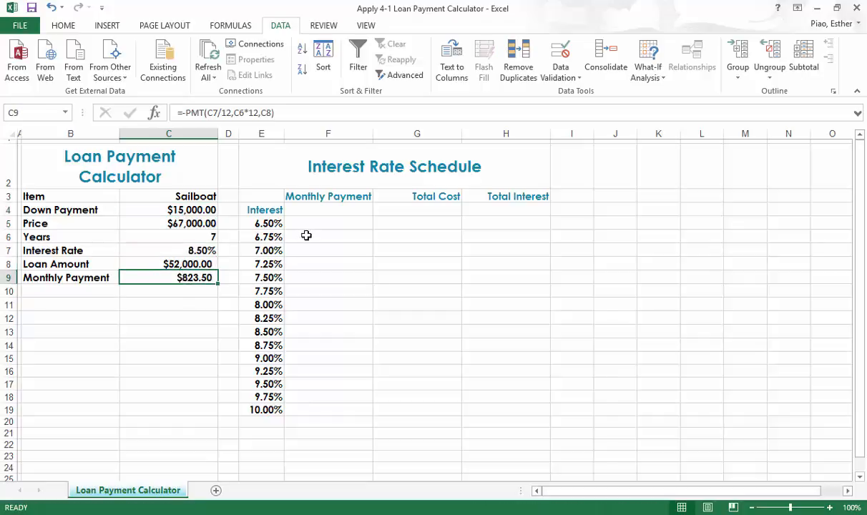
click(329, 207)
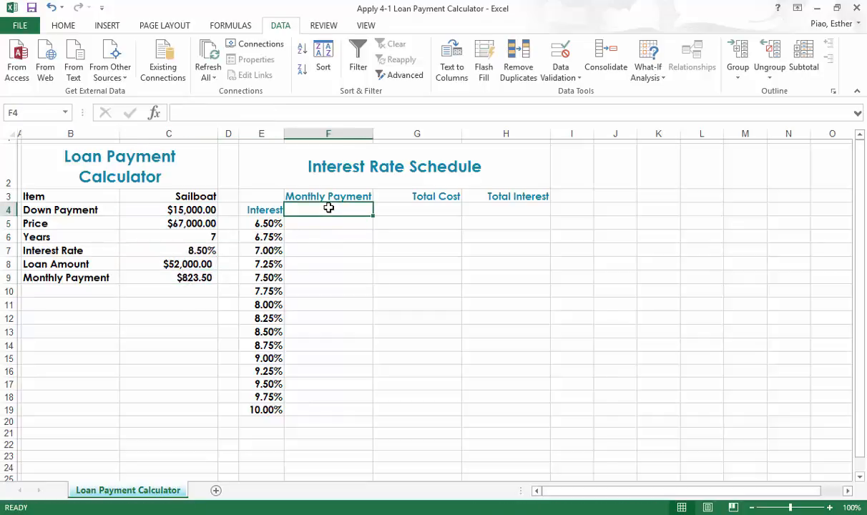
drag(265, 208, 484, 412)
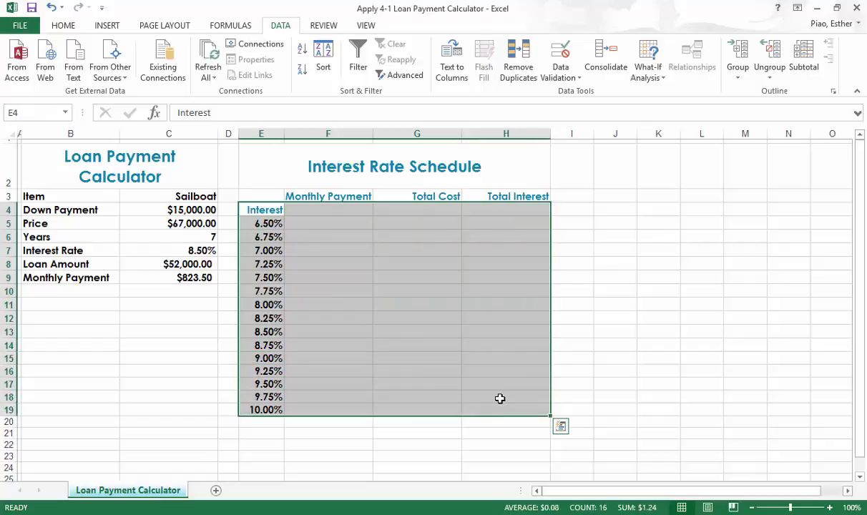
click(644, 84)
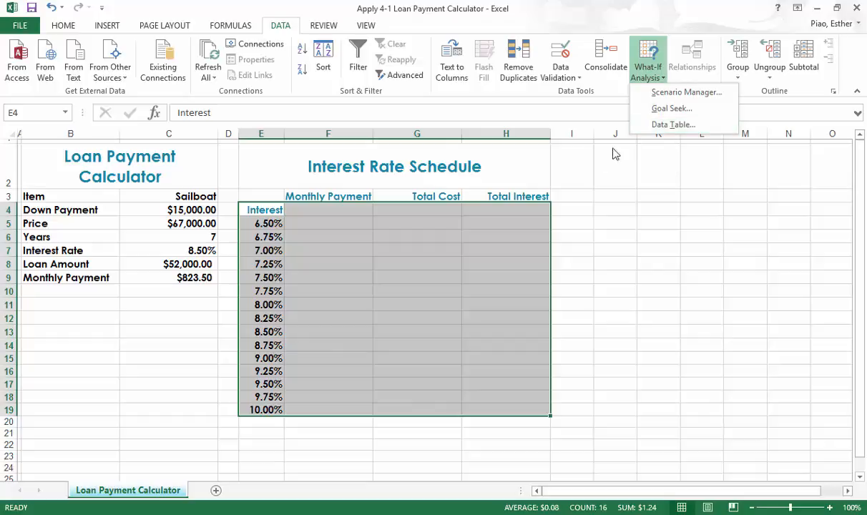
click(395, 222)
click(390, 221)
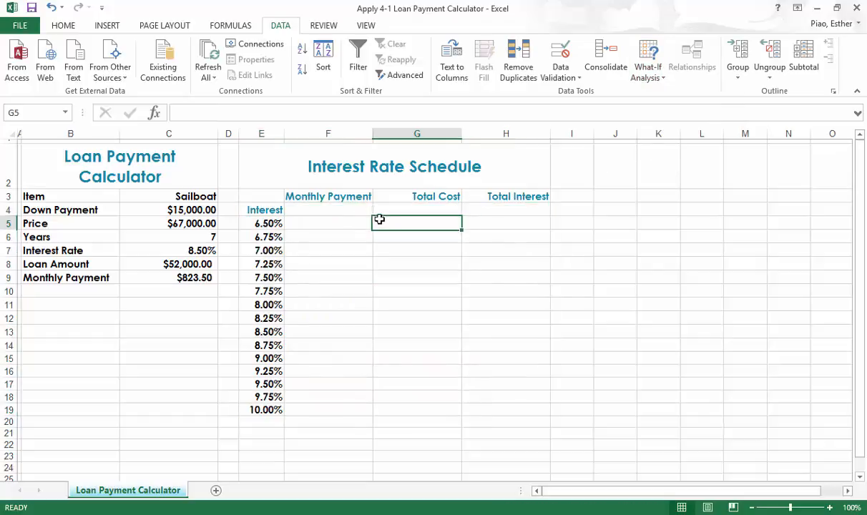
drag(348, 208, 497, 206)
drag(342, 205, 466, 207)
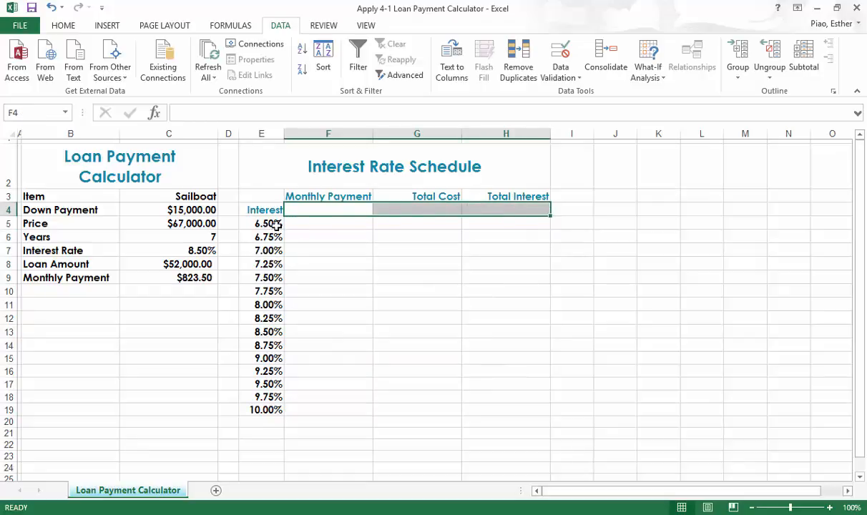
drag(276, 225, 267, 402)
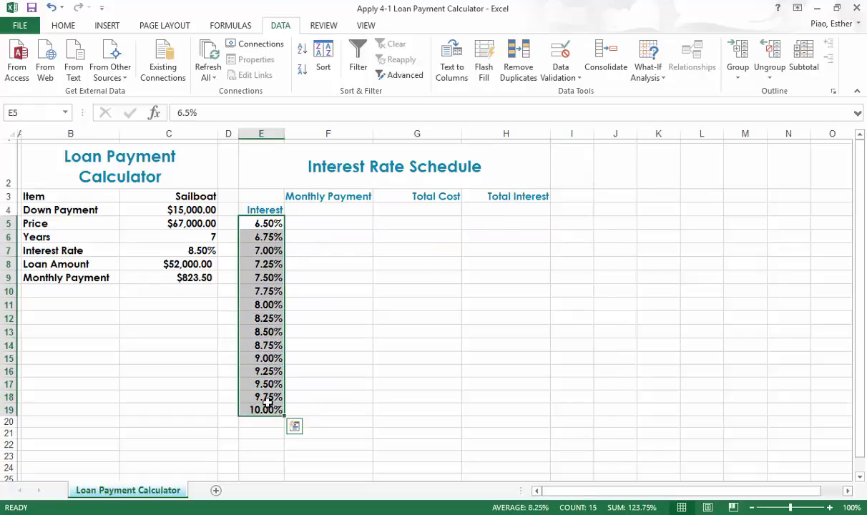
click(268, 223)
Link the schedule's Monthly Payment cell F4 to the calculator's monthly payment with the formula =C9
click(320, 208)
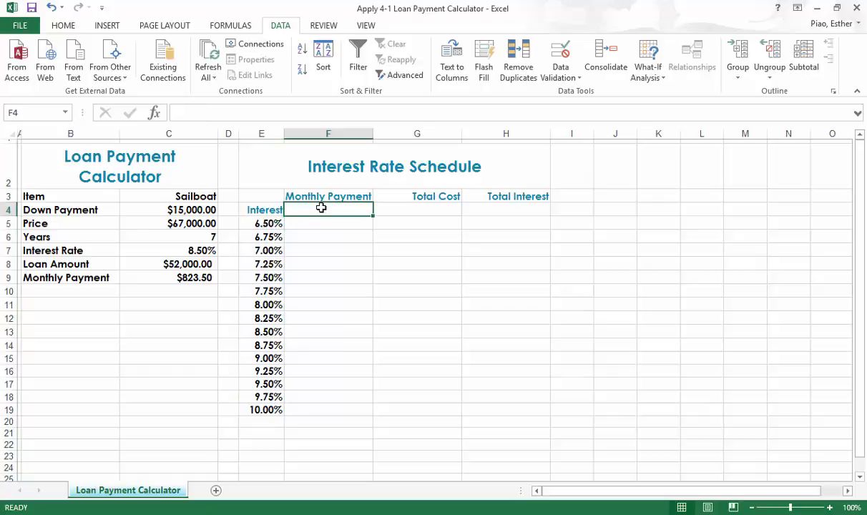
text(=)
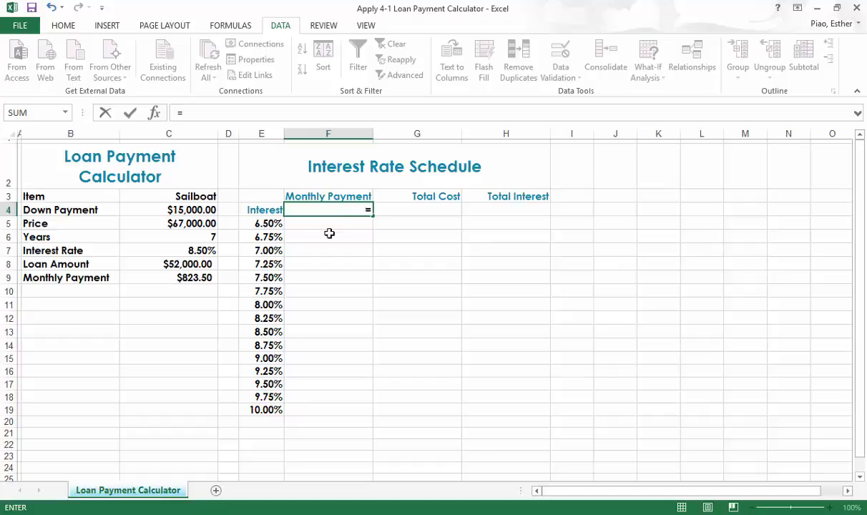
click(178, 279)
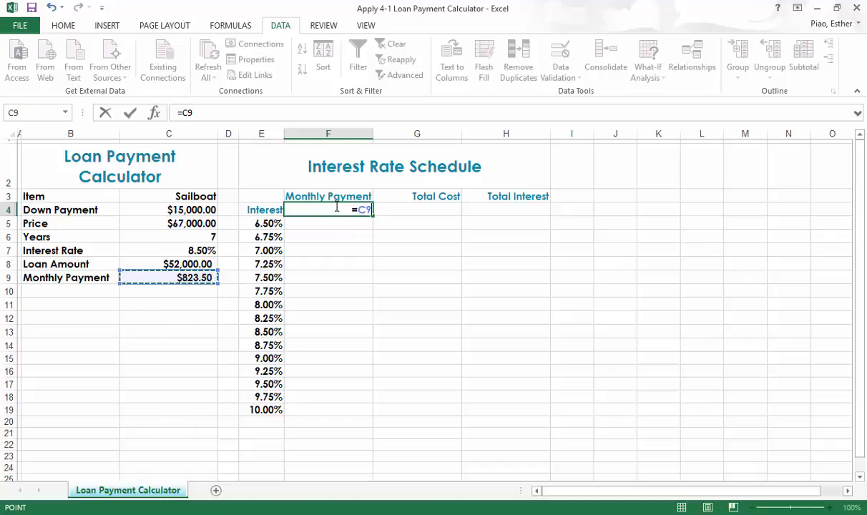
key(Return)
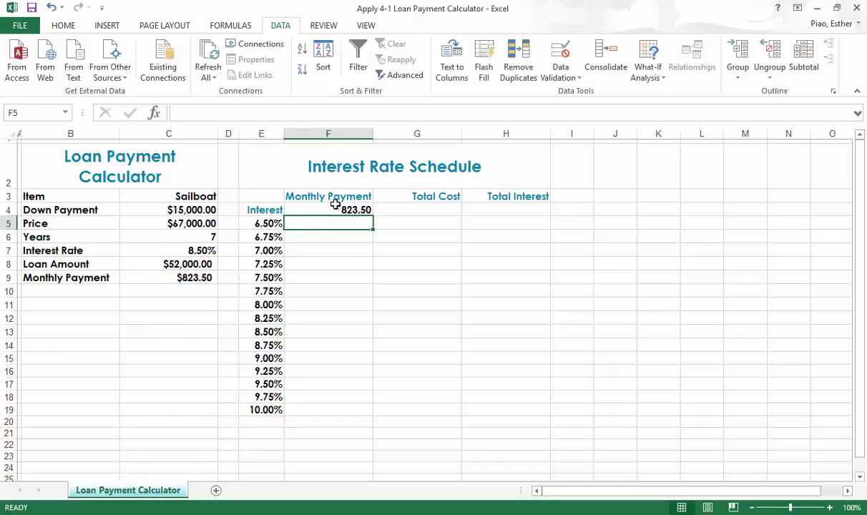
Inspect the monthly payment formula in C9 and the cells it refers to, leaving the formula as it is
click(205, 279)
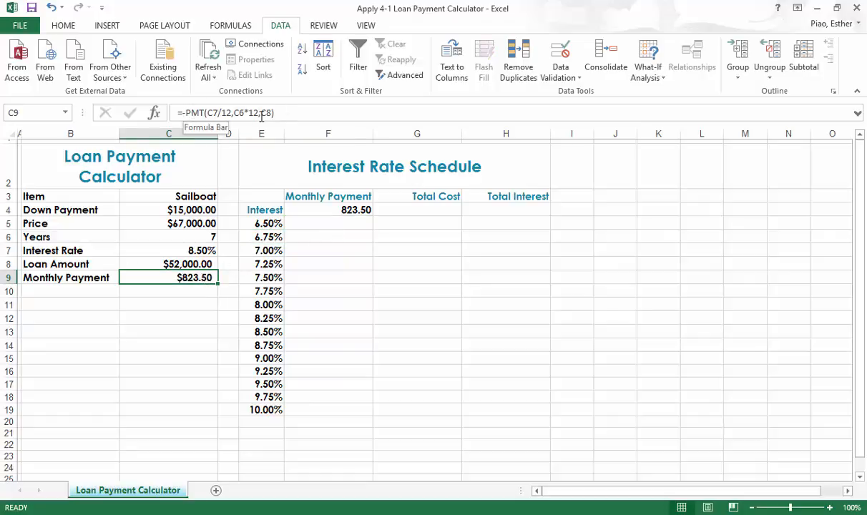
click(201, 248)
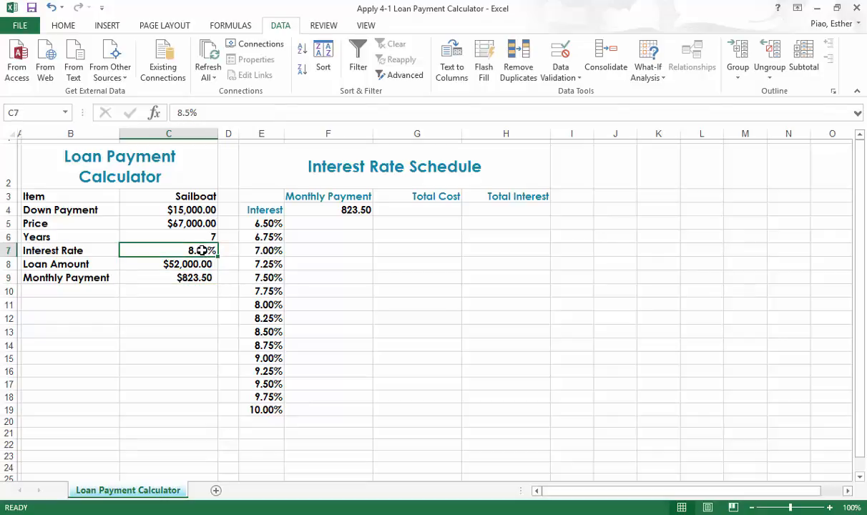
click(193, 278)
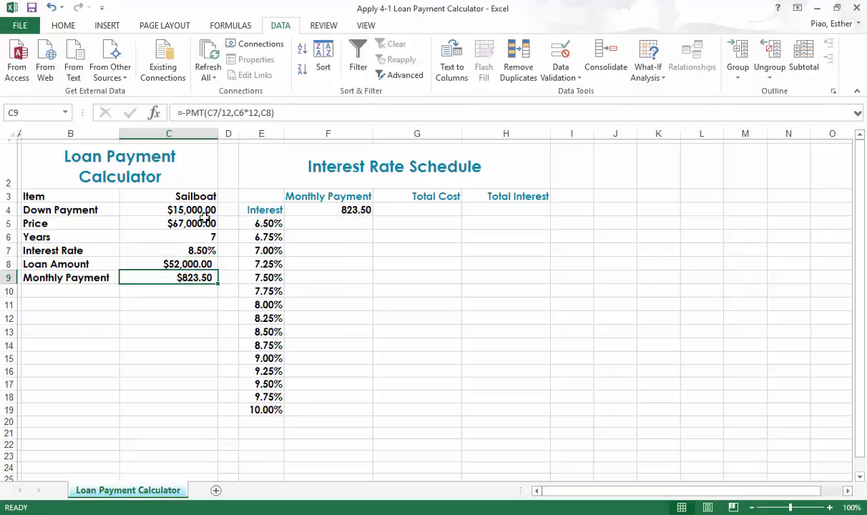
click(213, 112)
click(233, 112)
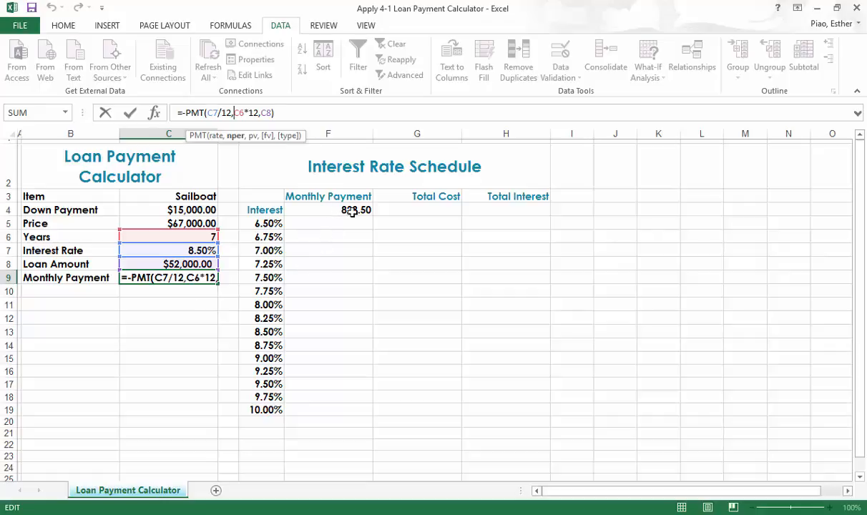
key(ctrl+Return)
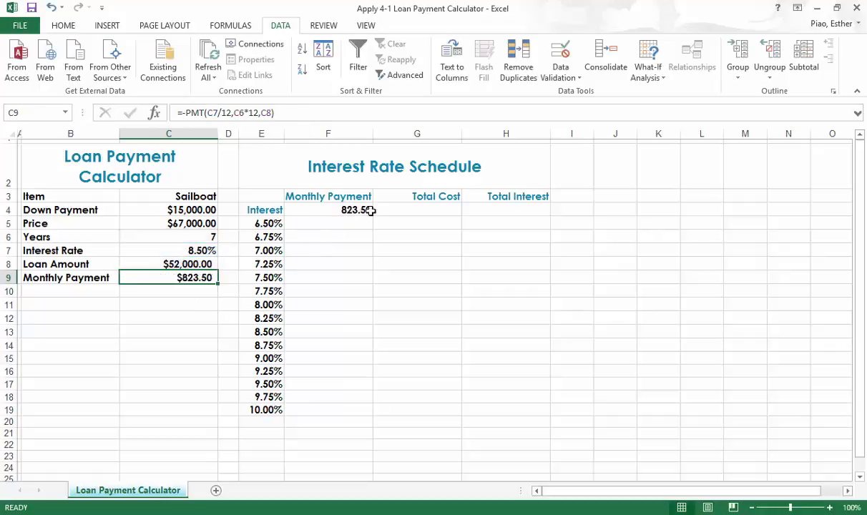
Test an interest rate of 7.00% in C7, check the monthly payments in C9 and F4, and undo the rate change
click(171, 250)
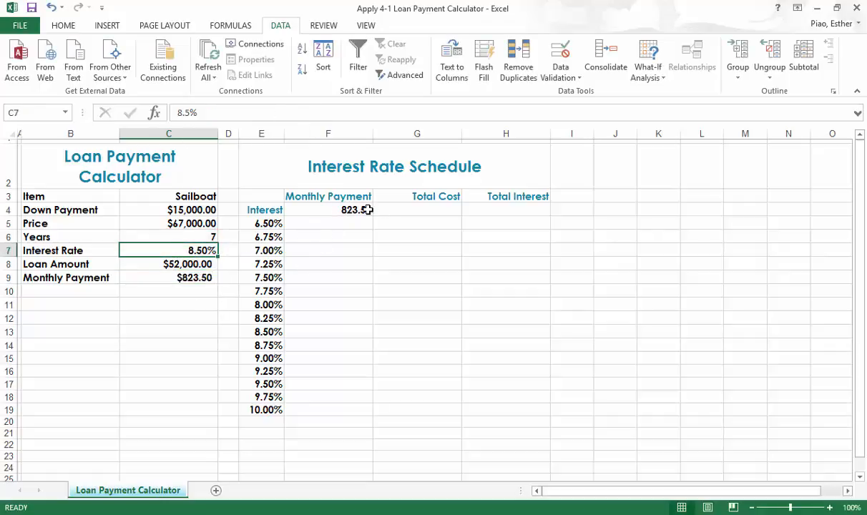
text(7.00)
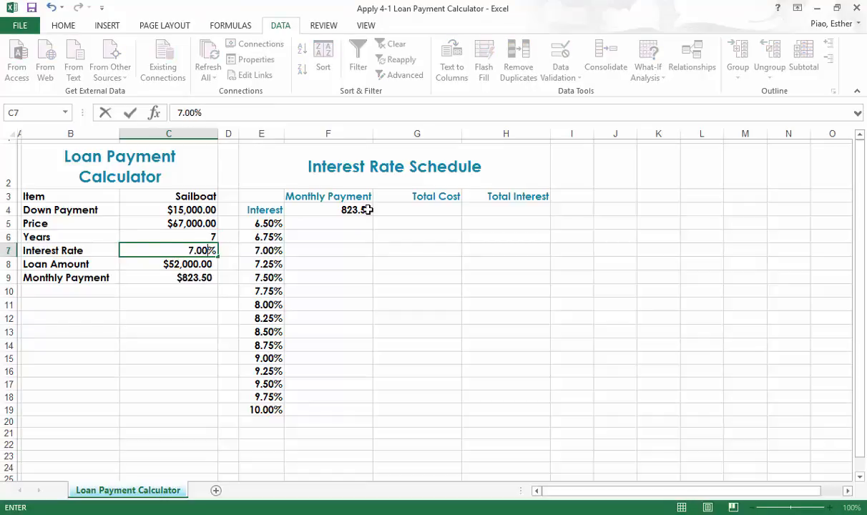
key(Return)
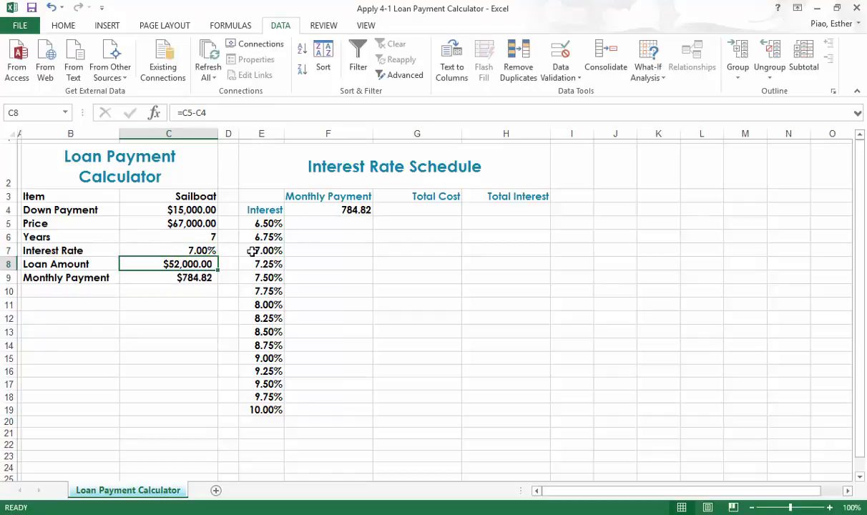
click(195, 249)
click(191, 277)
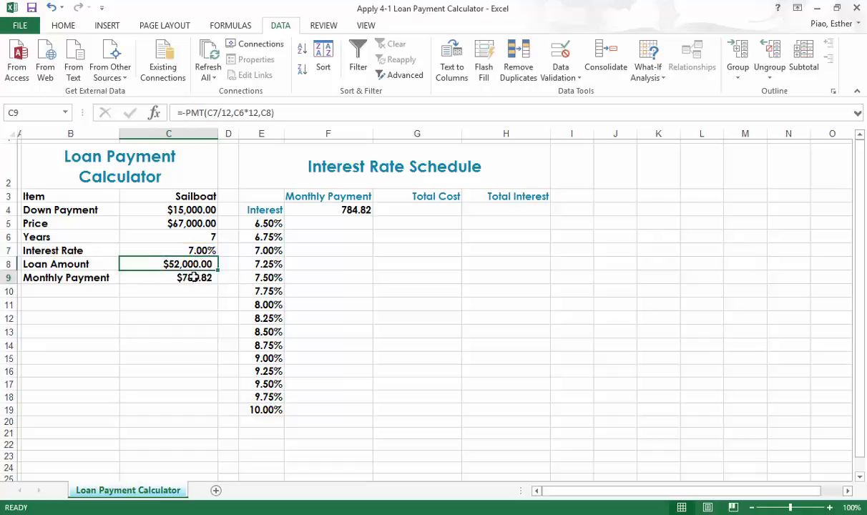
click(366, 211)
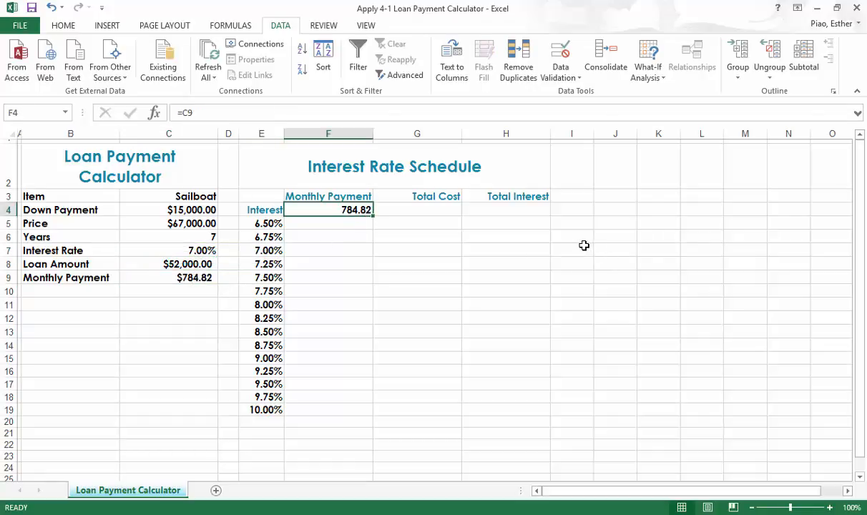
key(ctrl+z)
Calculate the schedule's Total Cost in G4 as all monthly payments plus the down payment with the formula =C9*C6*12+C4
click(410, 209)
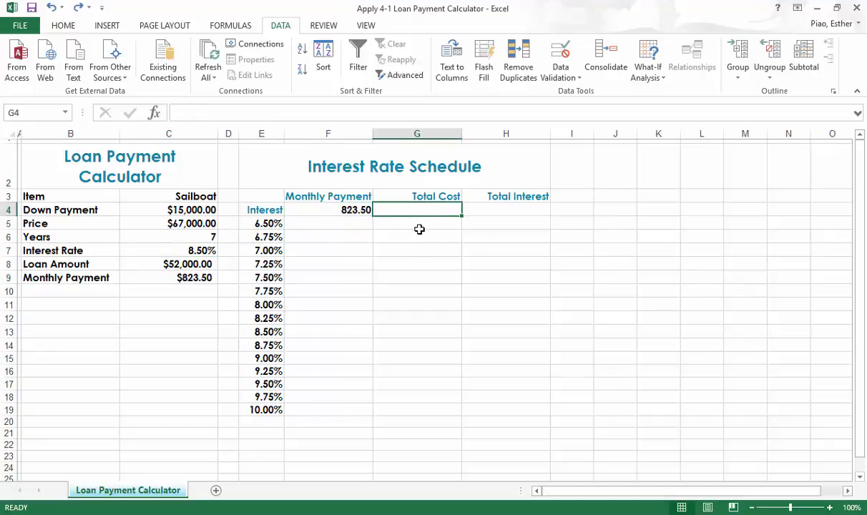
text(=)
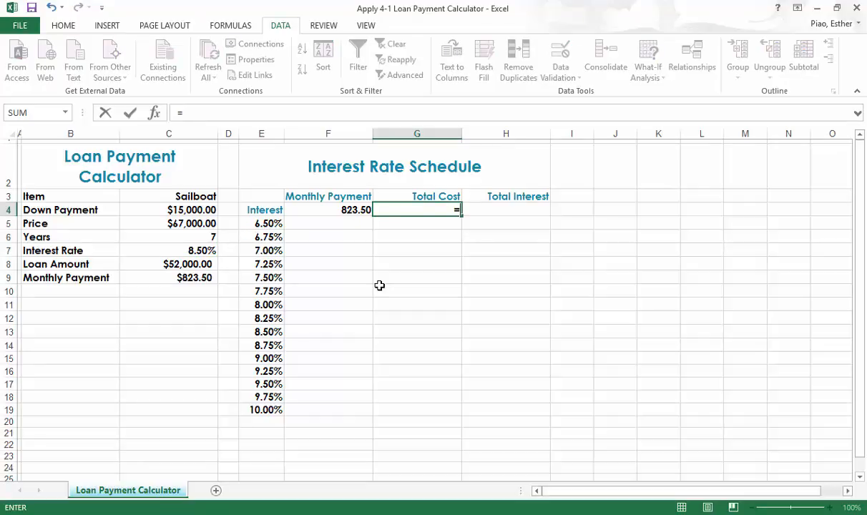
click(204, 277)
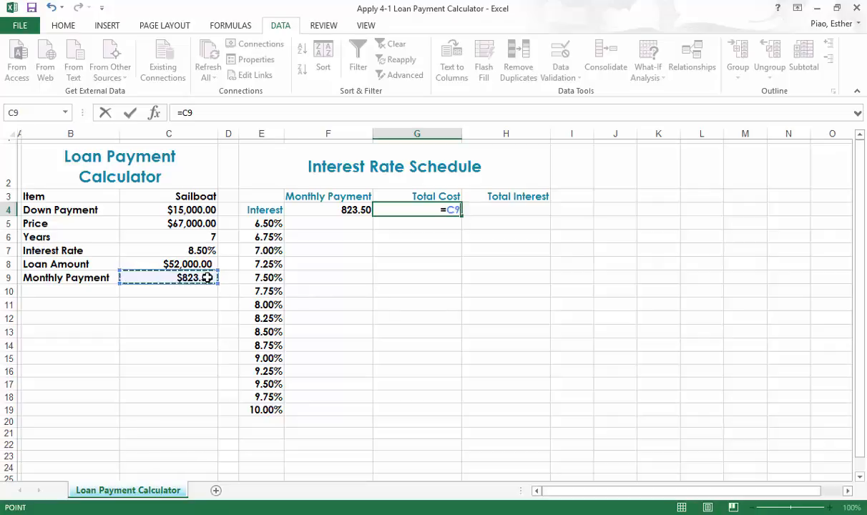
text(*)
click(211, 236)
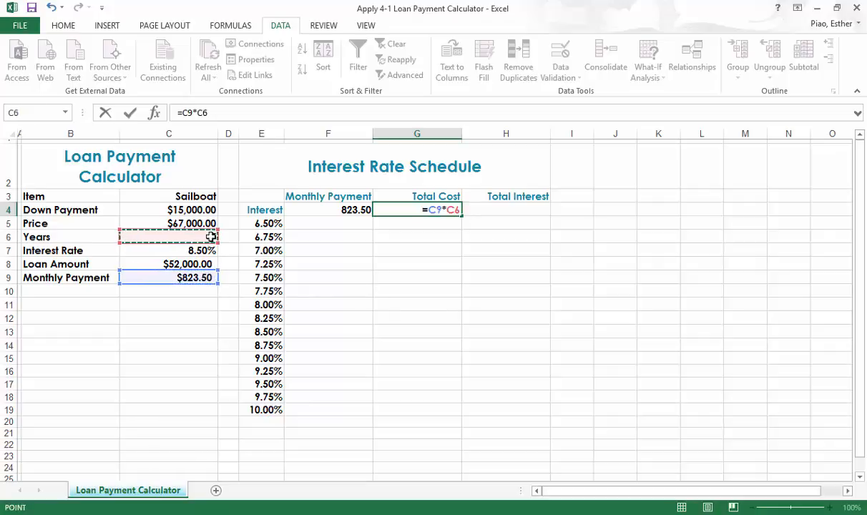
text(*12)
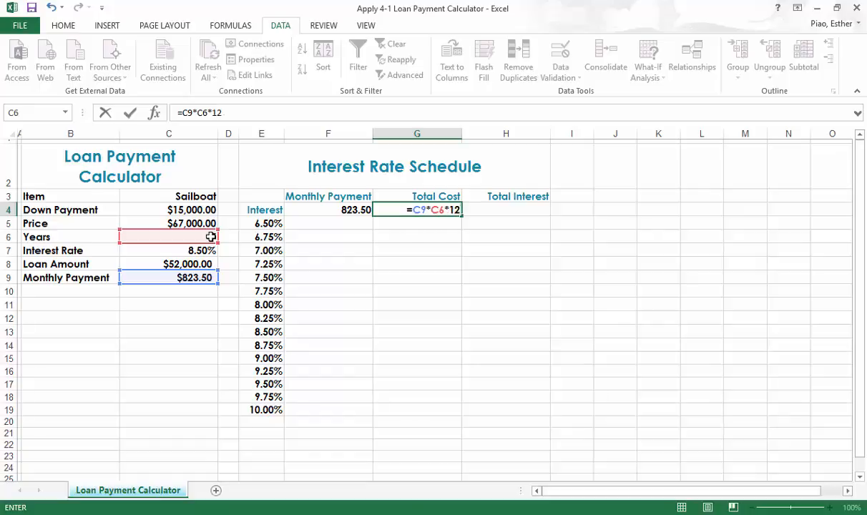
text(+)
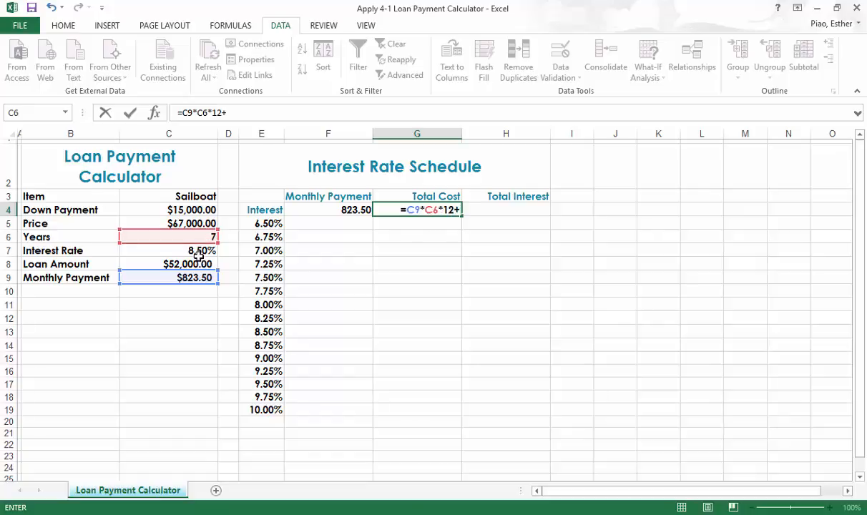
click(192, 213)
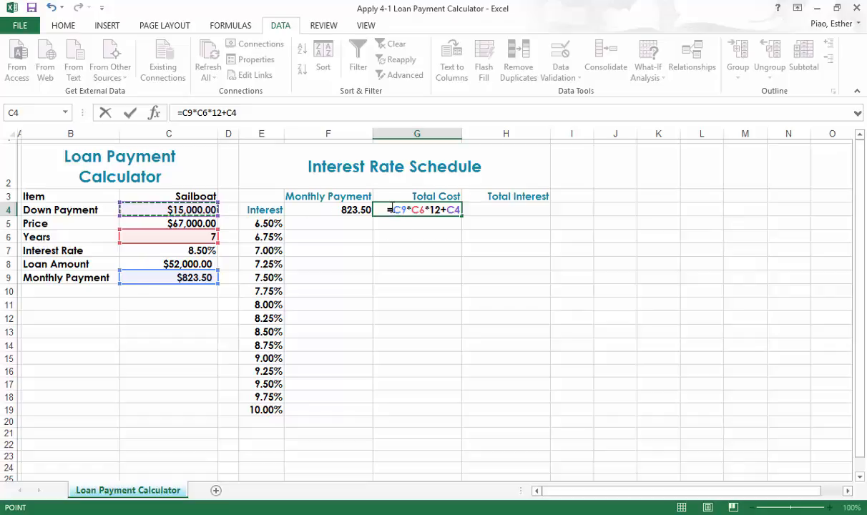
drag(393, 210, 442, 209)
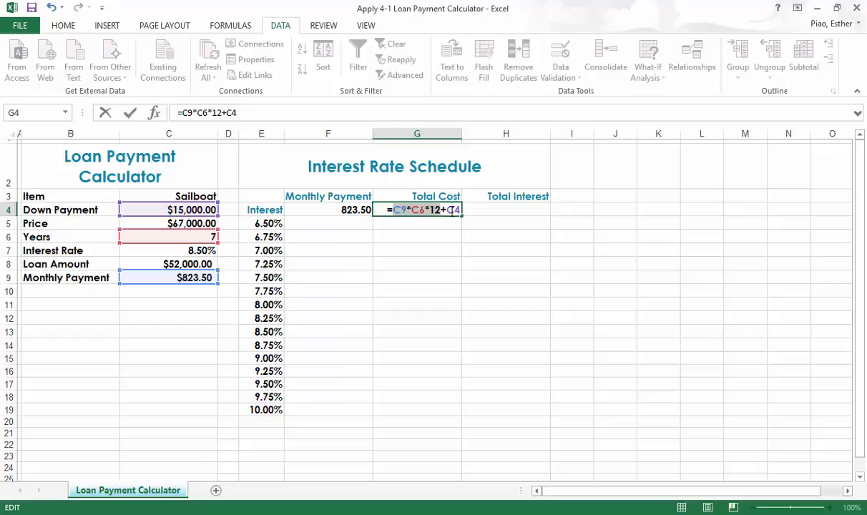
drag(448, 209, 464, 209)
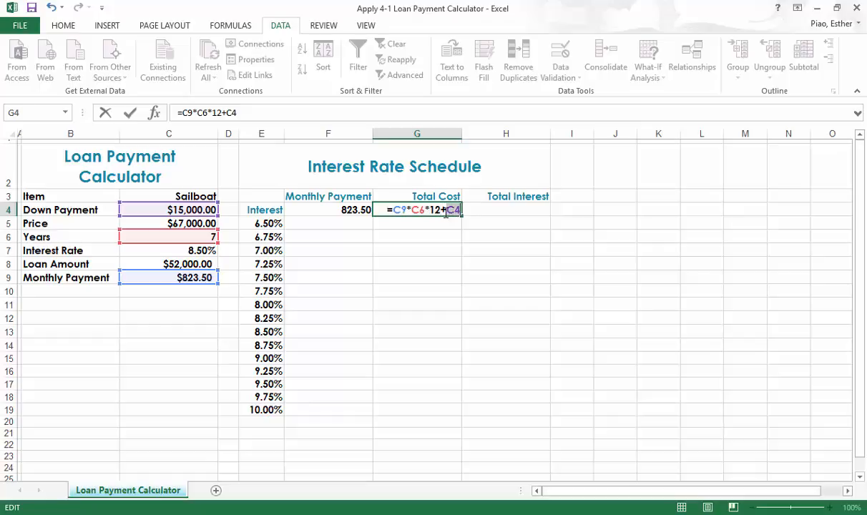
key(Right)
key(Return)
key(Up)
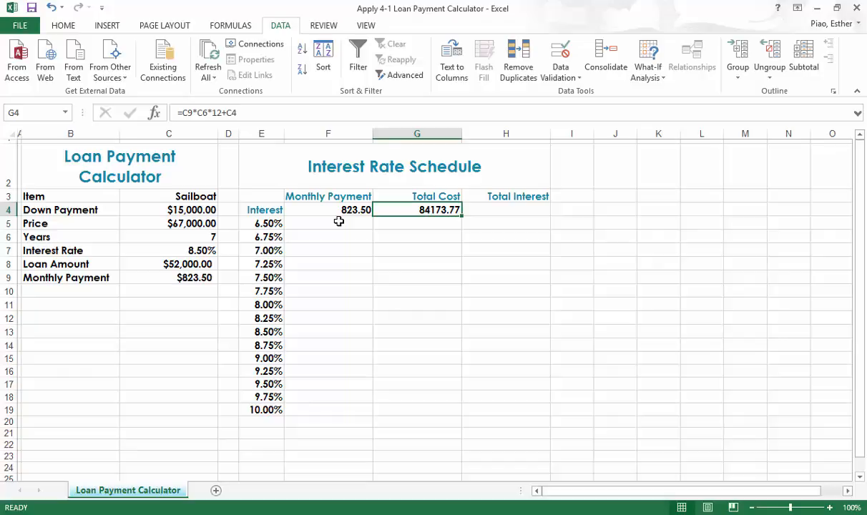
Review the calculator's loan inputs one by one, from the item in C3 down to the years in C6
key(Left)
key(Left)
key(Left)
key(Up)
key(Left)
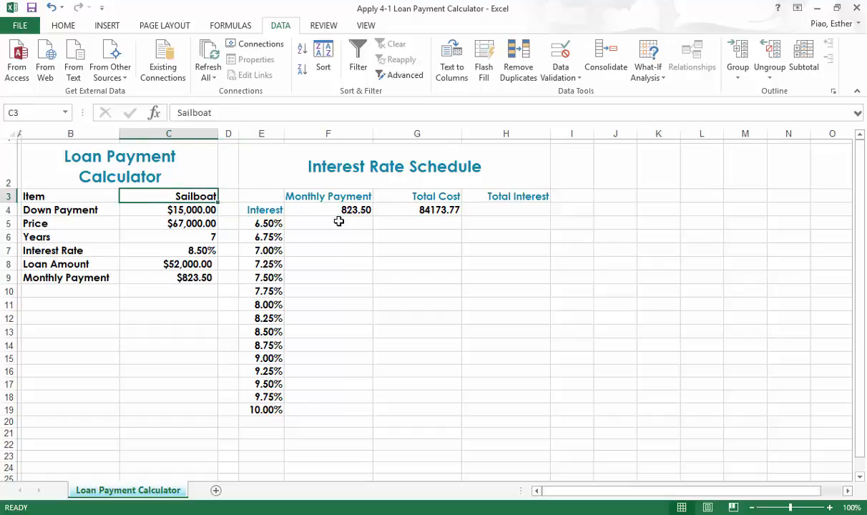
key(Down)
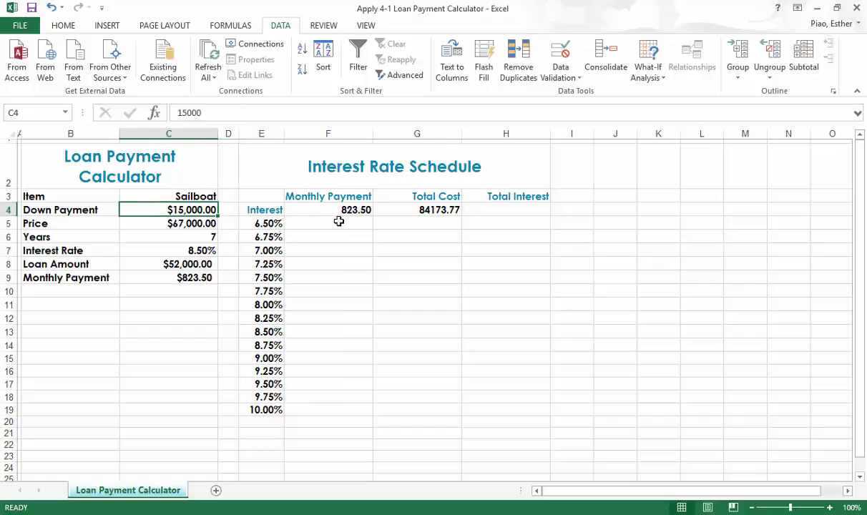
key(Down)
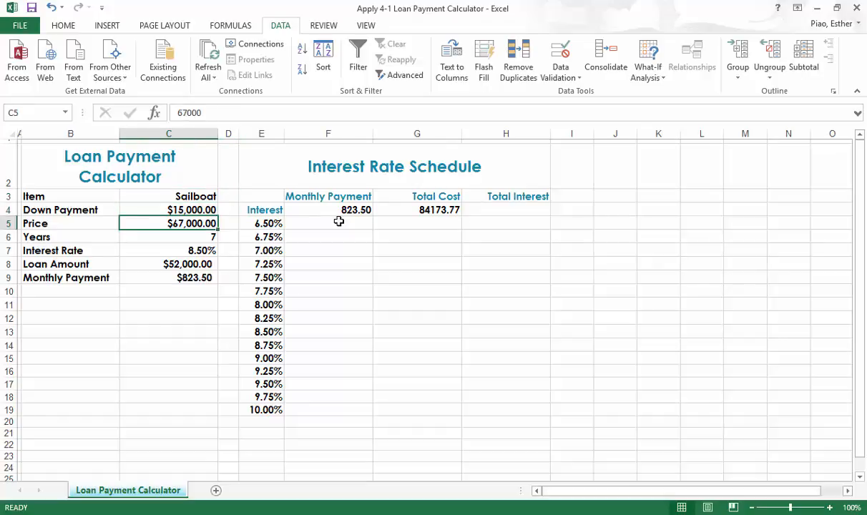
key(Down)
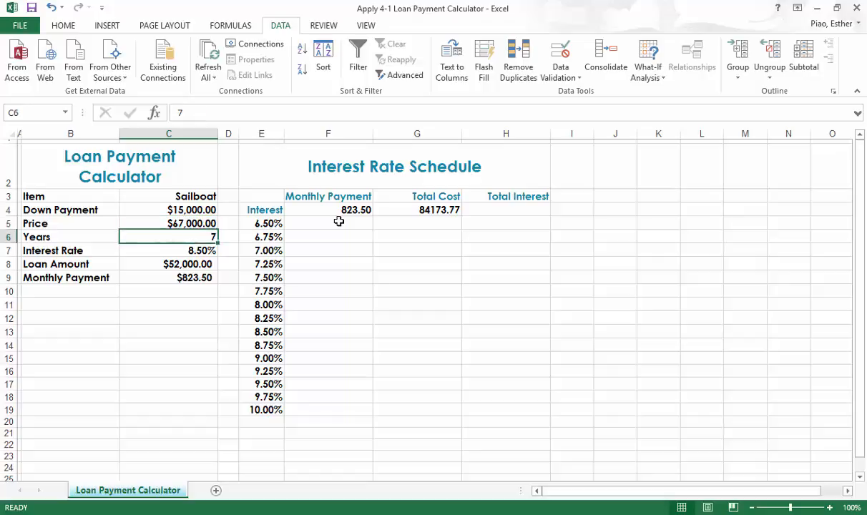
Calculate the schedule's Total Interest in H4 as all monthly payments minus the loan amount with the formula =C9*C6*12-C8
key(Down)
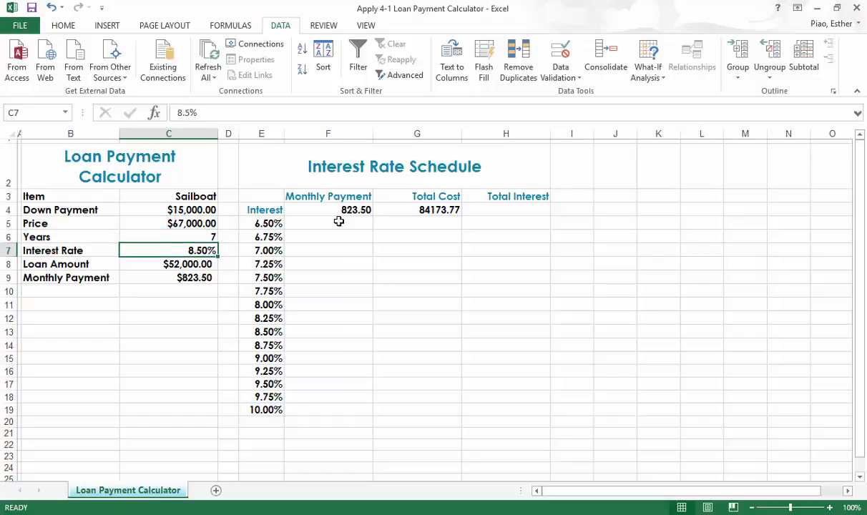
key(Right)
key(Right)
key(Right)
key(Right)
key(Right)
key(Up)
key(Up)
key(Up)
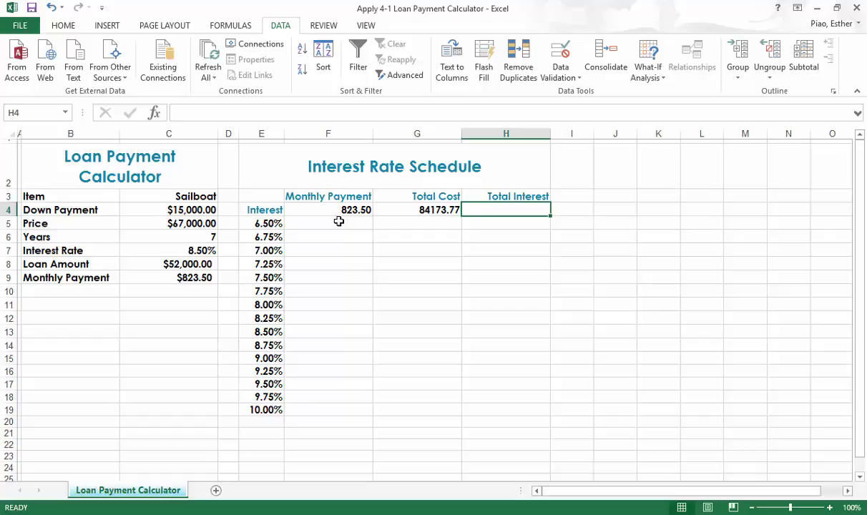
text(=)
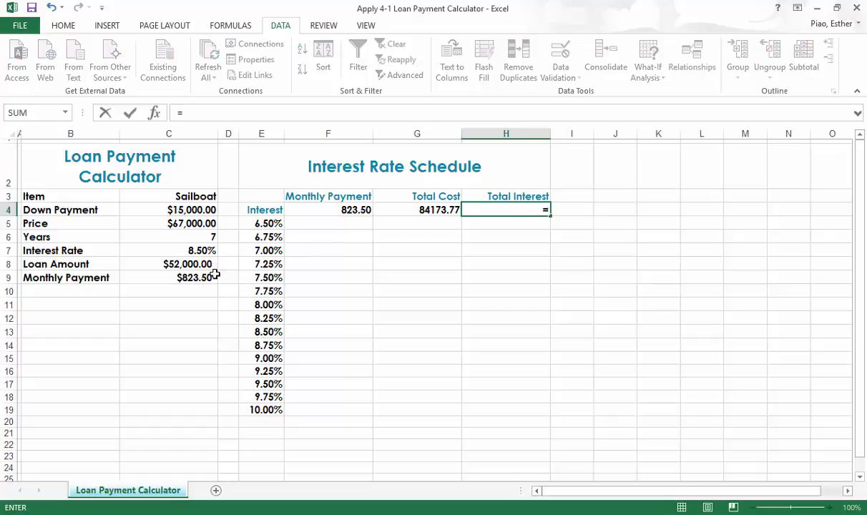
click(184, 279)
text(*)
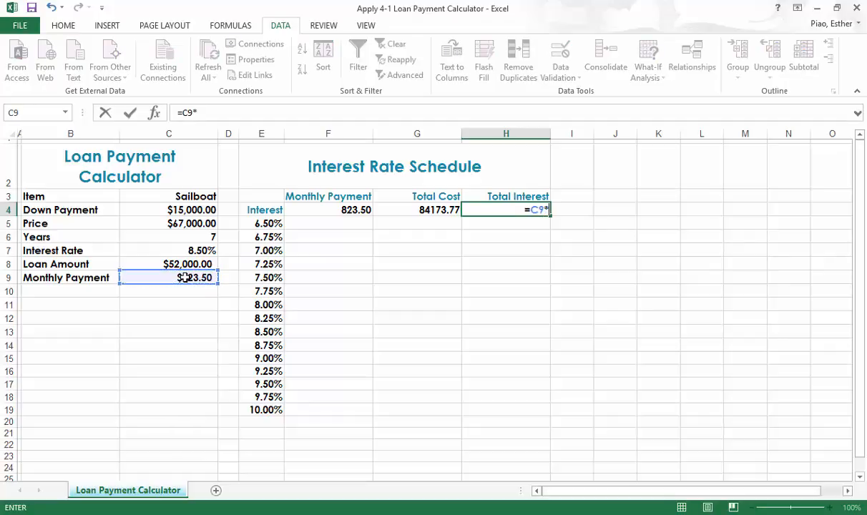
click(196, 239)
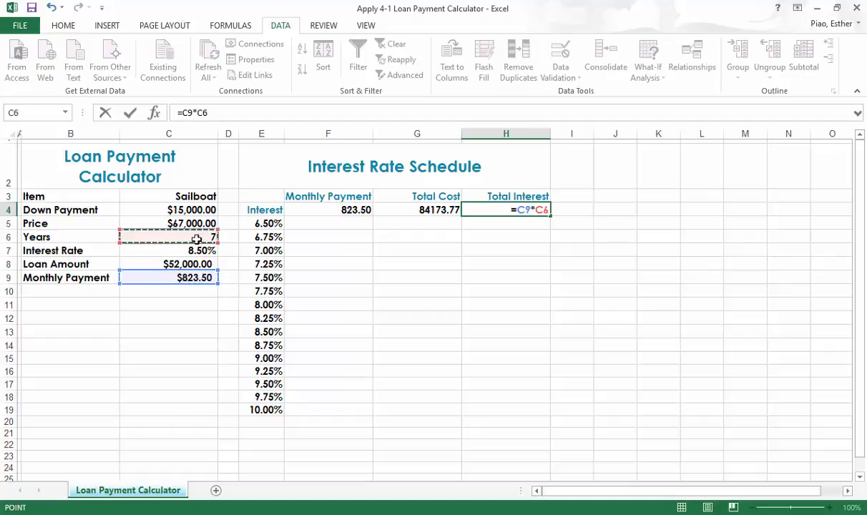
text(*12)
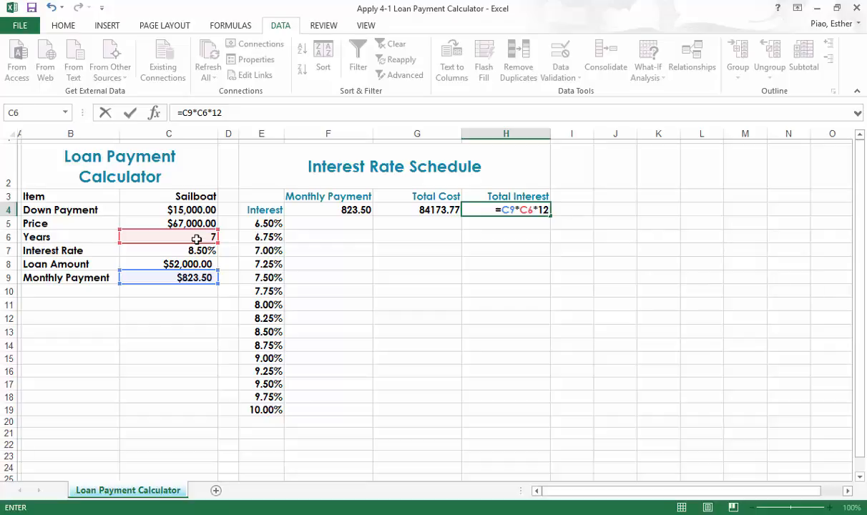
text(-)
click(203, 262)
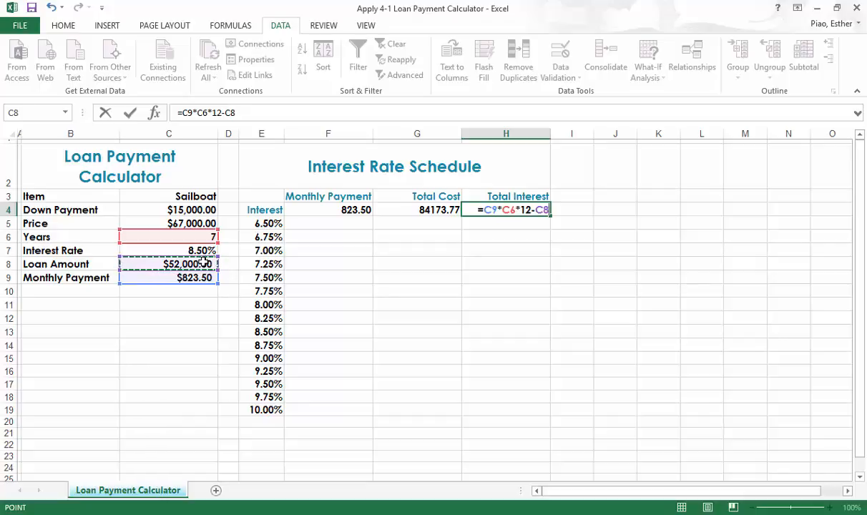
key(Return)
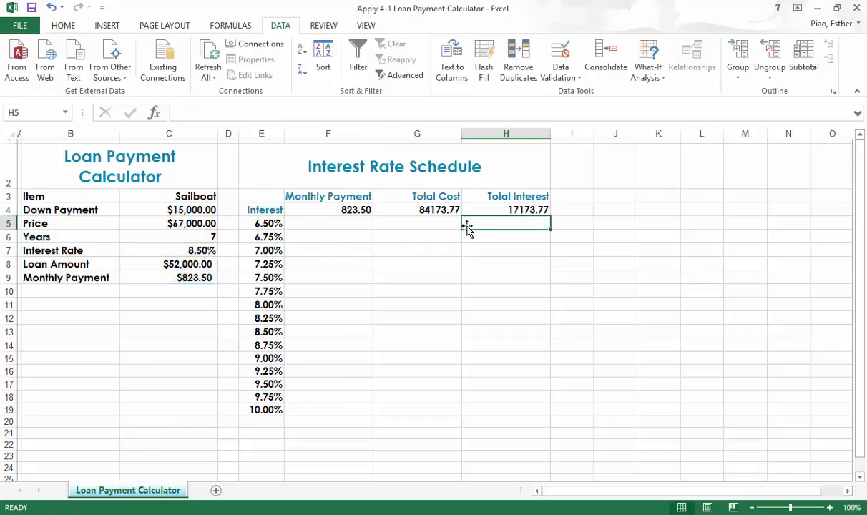
click(465, 208)
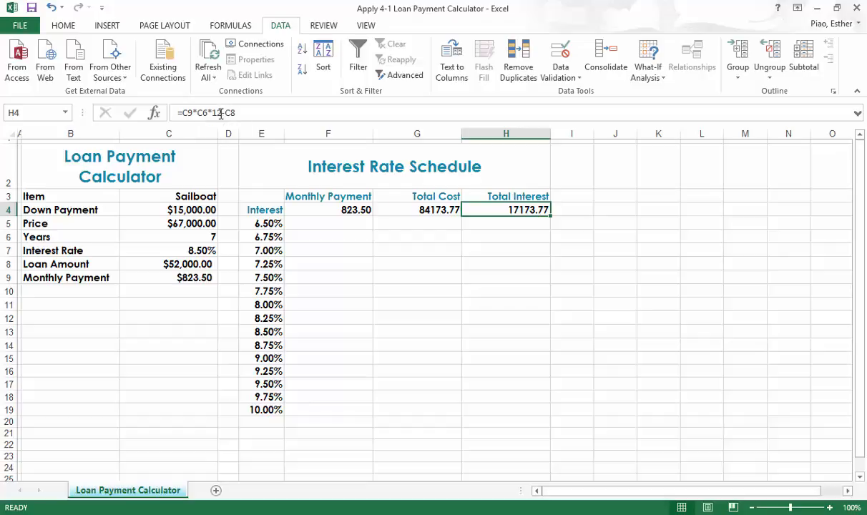
key(Return)
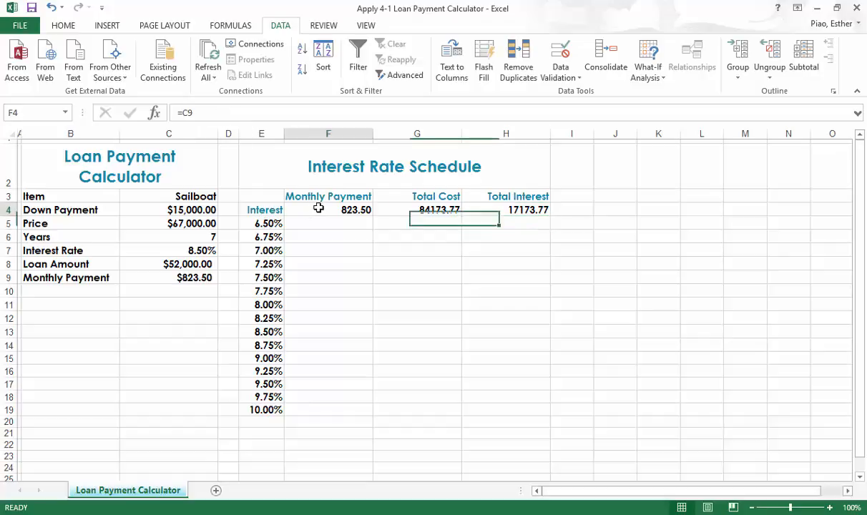
Create a one-variable data table over E4:H19 with the interest rate in C7 as the column input cell
drag(319, 205, 414, 207)
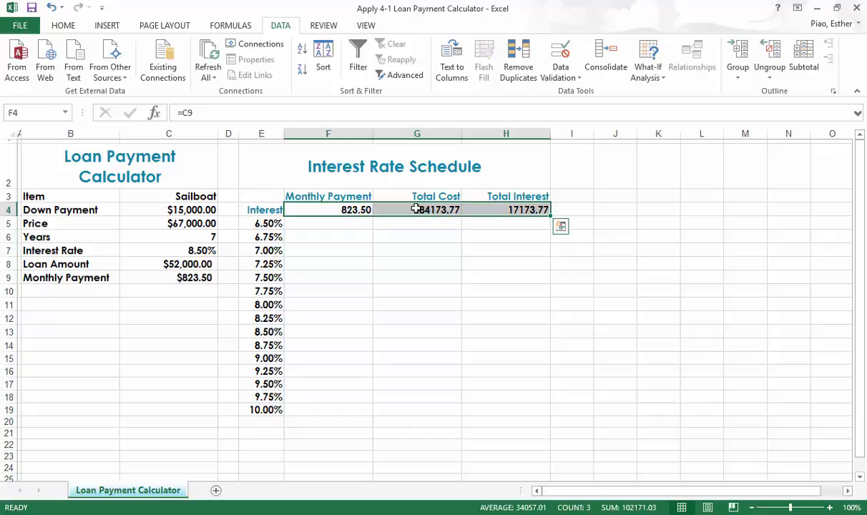
drag(252, 209, 476, 416)
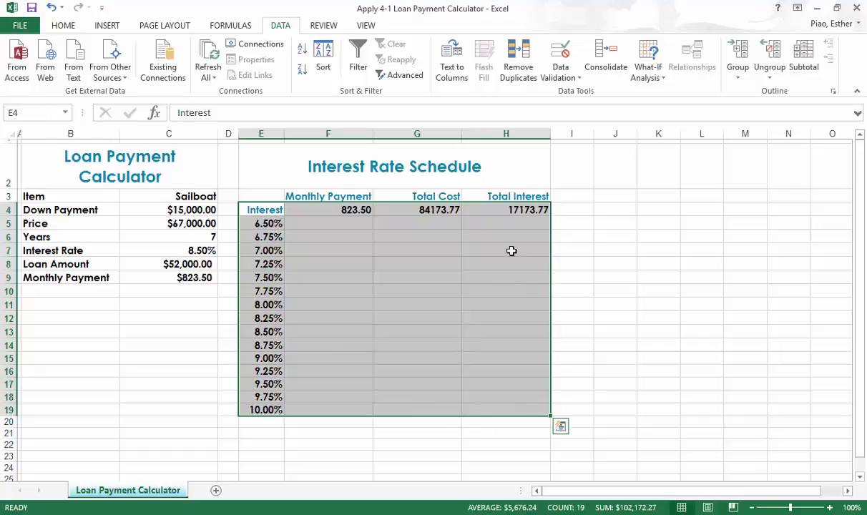
click(648, 72)
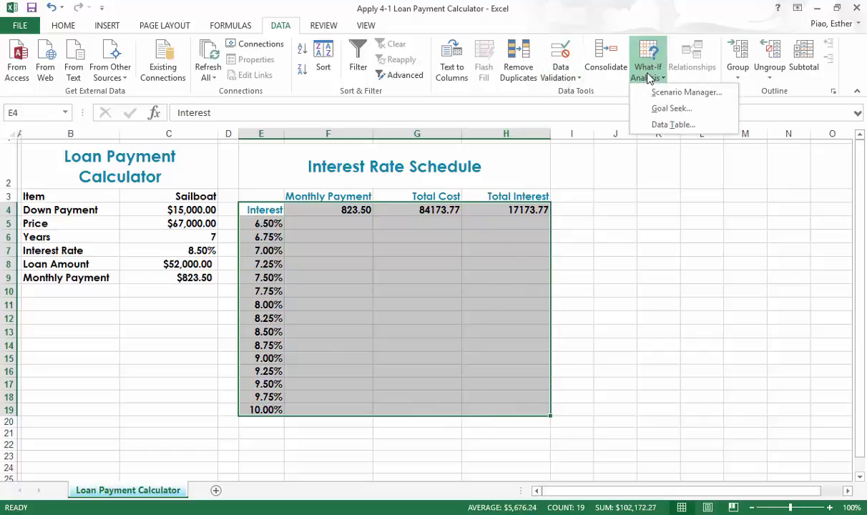
click(676, 125)
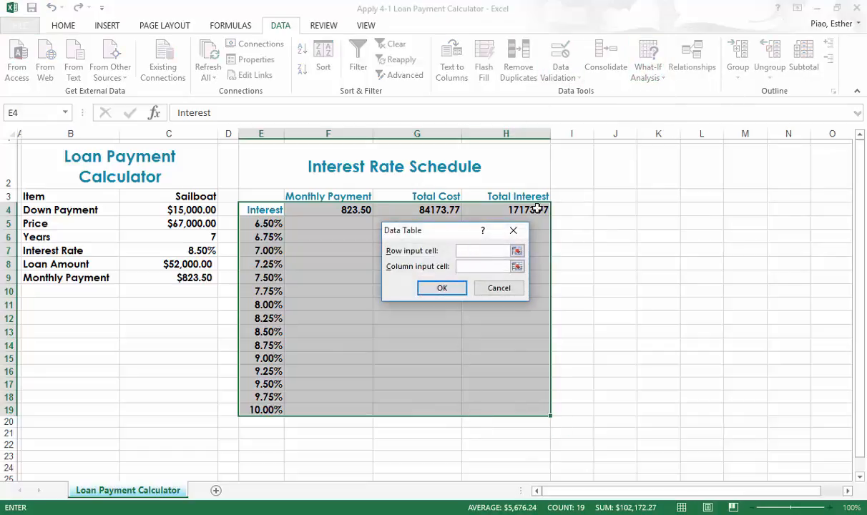
drag(452, 236, 419, 266)
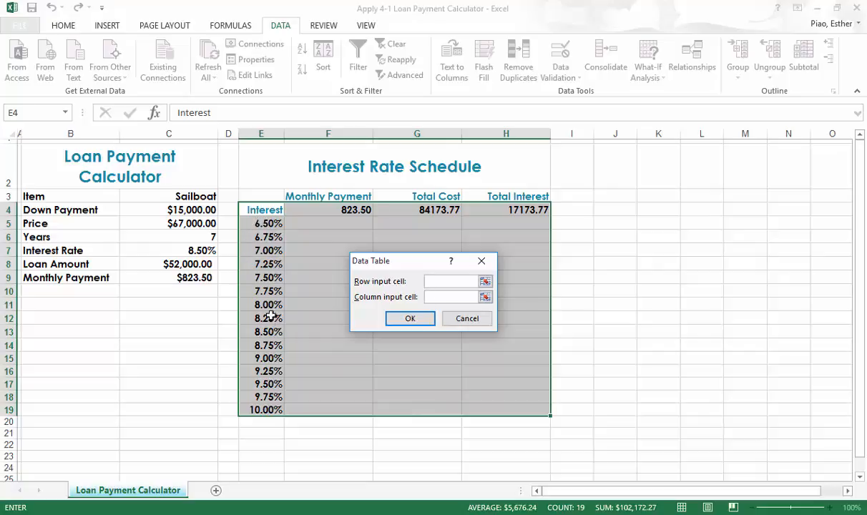
click(206, 251)
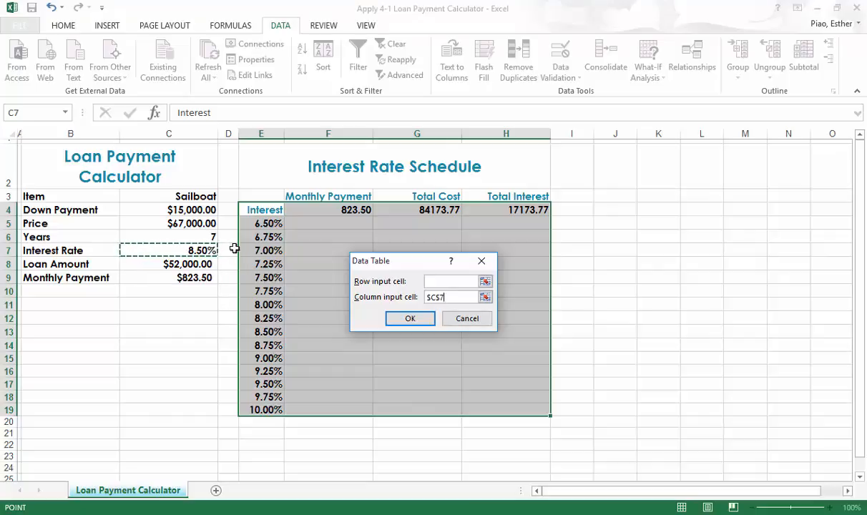
click(404, 322)
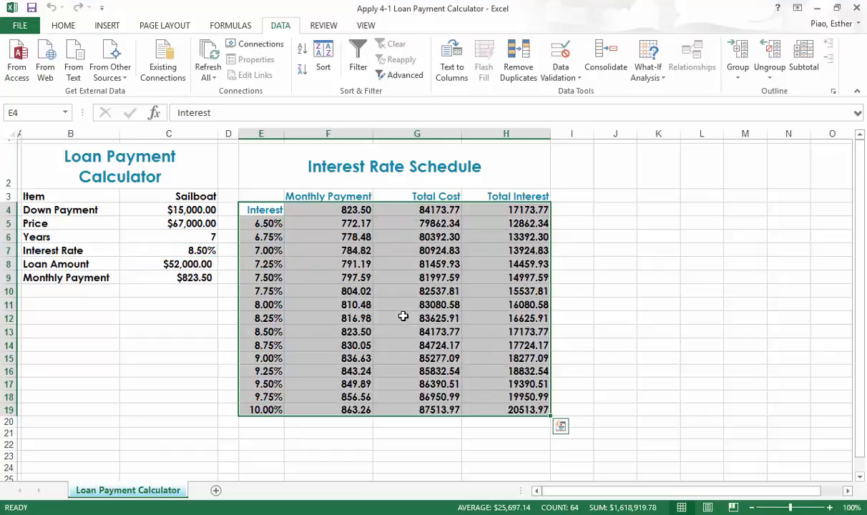
Apply the Accounting number format with dollar signs to the schedule amounts in F4:H19
click(327, 211)
drag(326, 212, 480, 408)
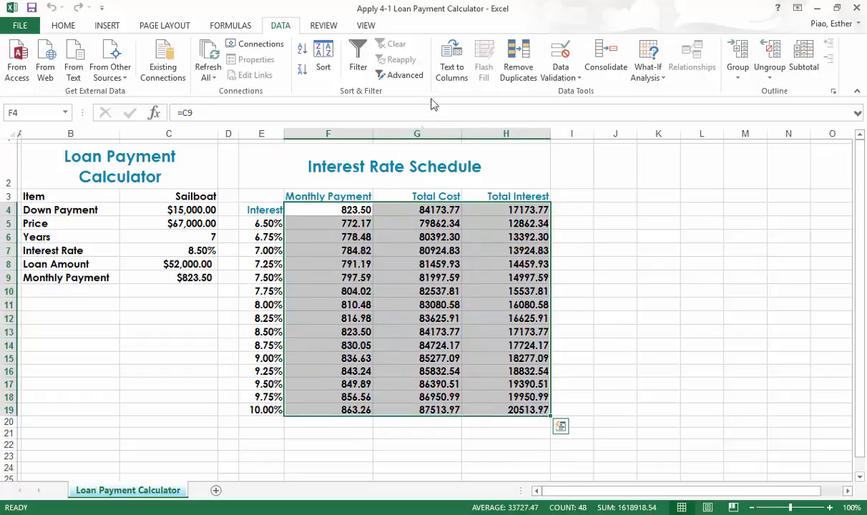
click(65, 25)
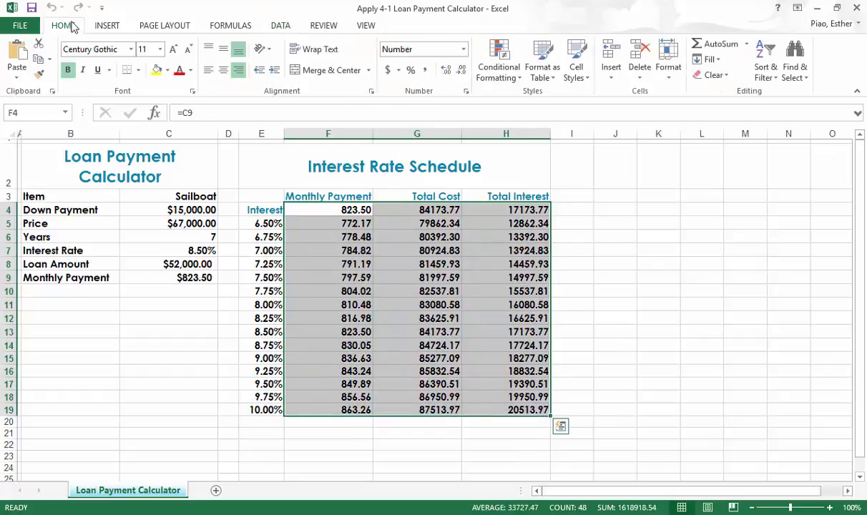
click(387, 70)
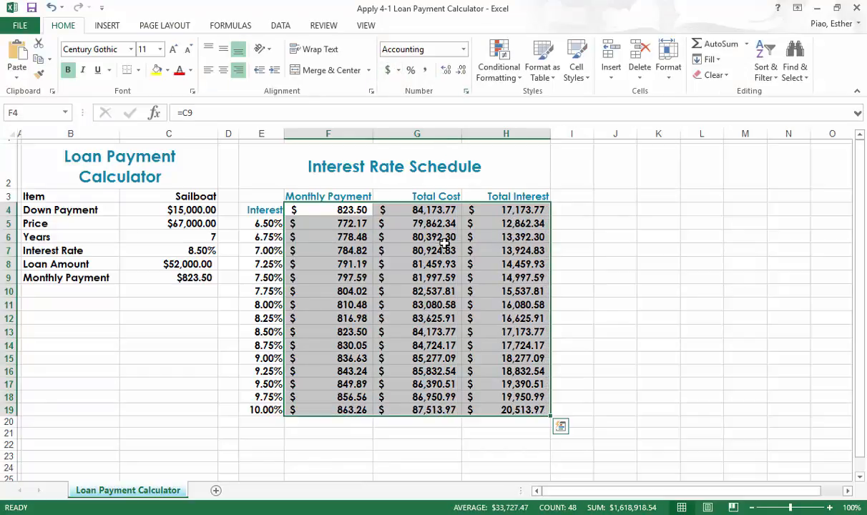
click(385, 262)
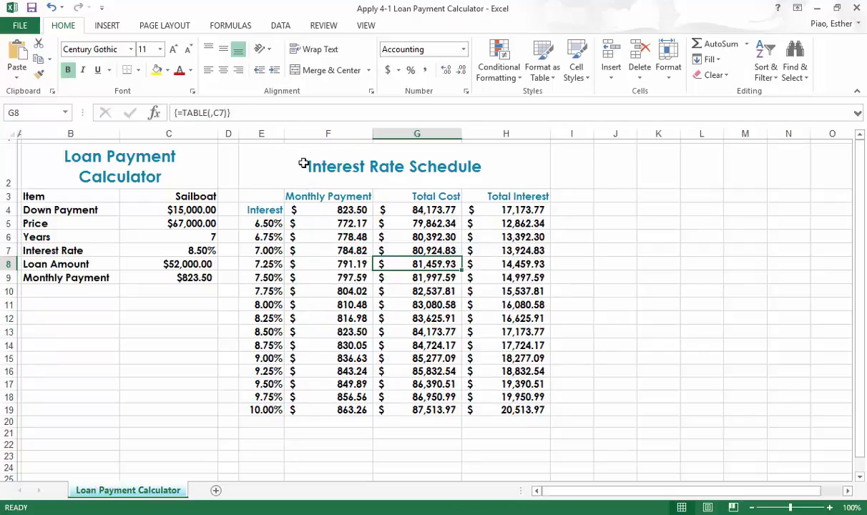
Review how the rates in column E stand in for C7 and produce the results in the 6.50% and 6.75% rows
click(281, 248)
click(276, 221)
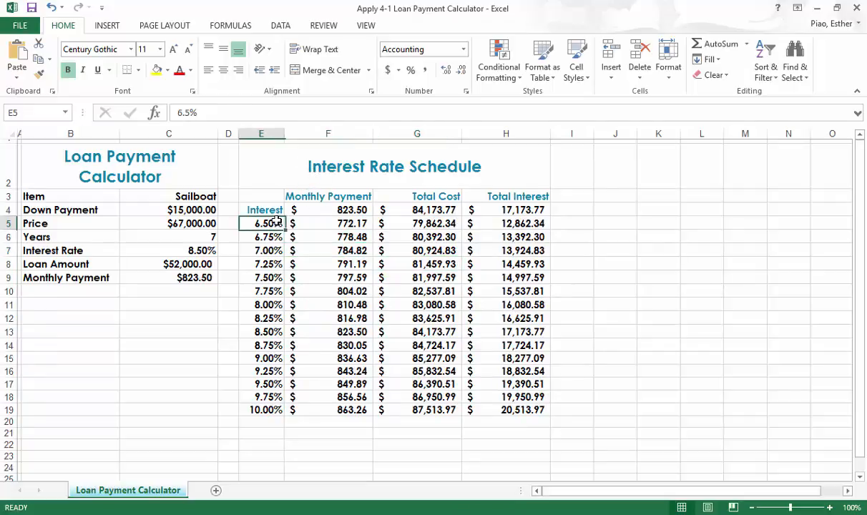
drag(279, 208, 472, 411)
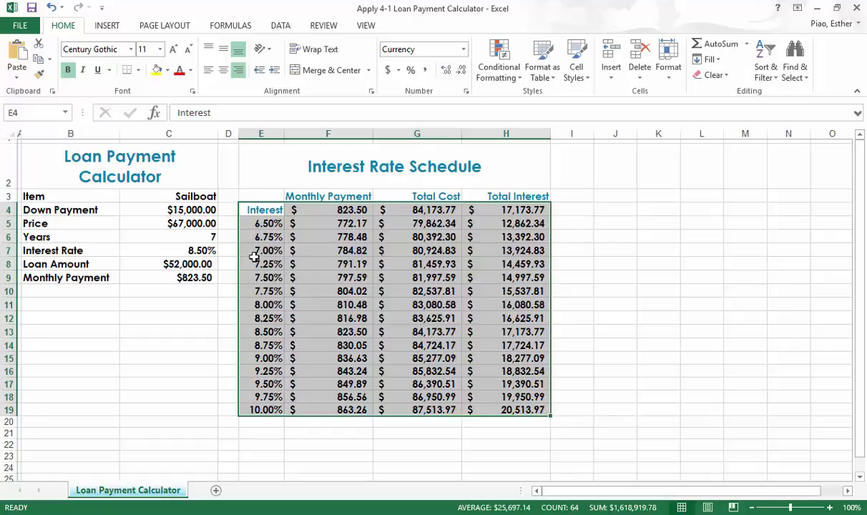
click(205, 249)
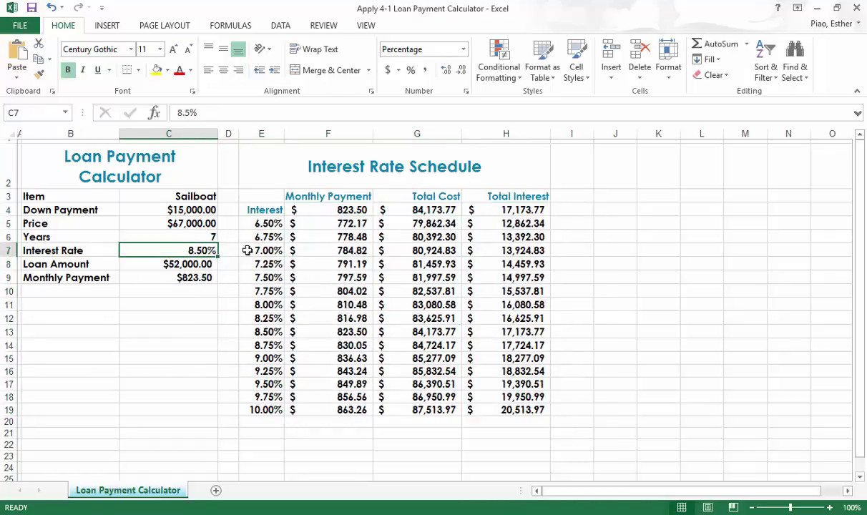
drag(337, 224, 519, 224)
drag(331, 242, 519, 236)
drag(342, 221, 431, 223)
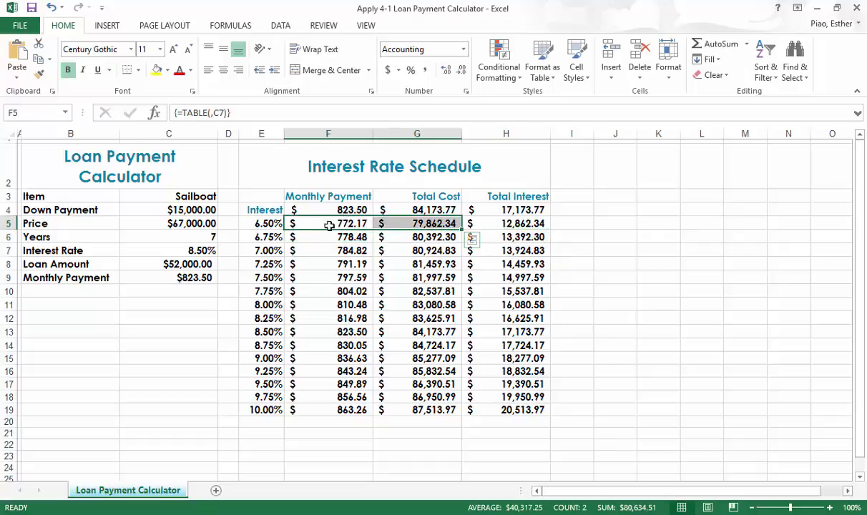
click(279, 223)
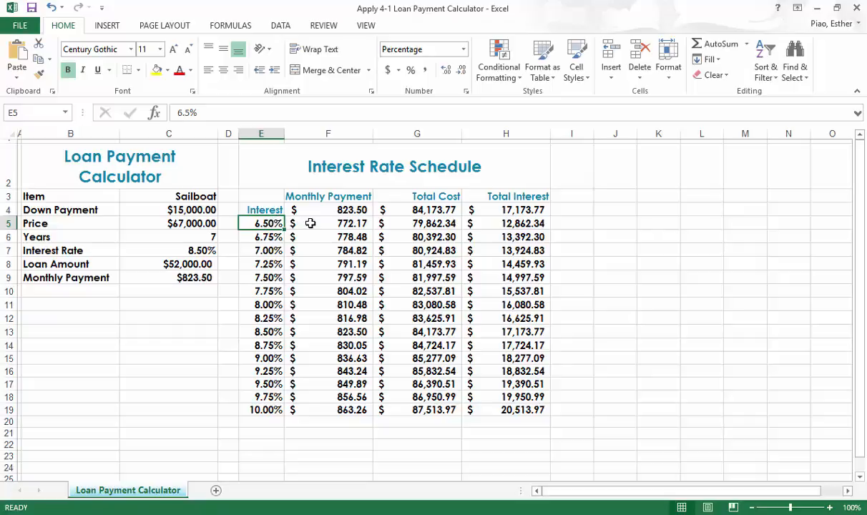
drag(310, 222, 505, 223)
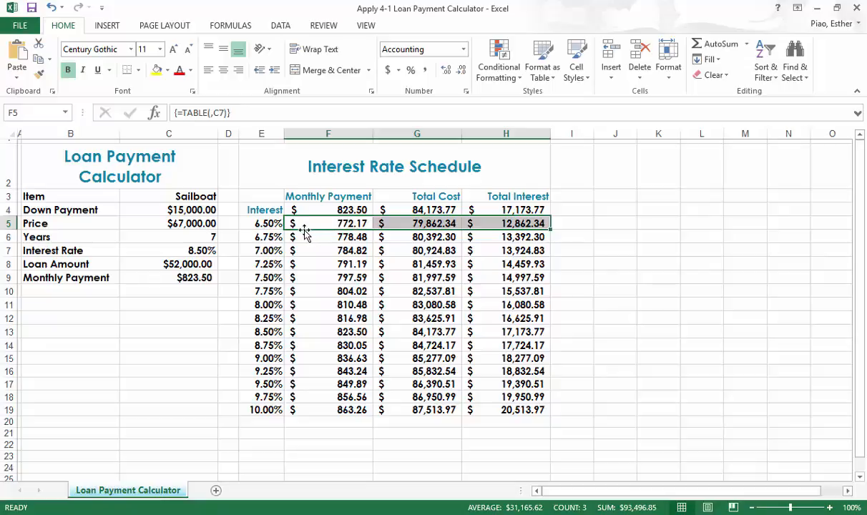
click(273, 223)
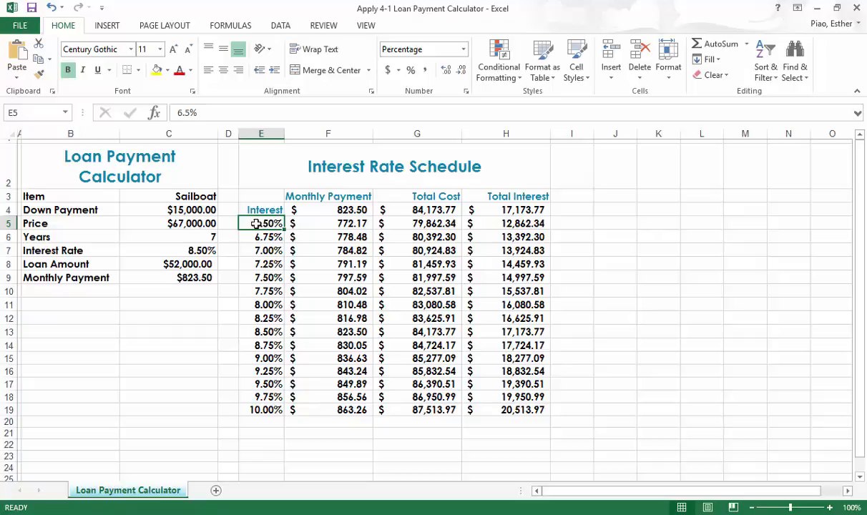
click(201, 249)
click(269, 229)
Reapply the What-If data table to E4:H19, again using C7 as the column input cell
drag(258, 209, 531, 408)
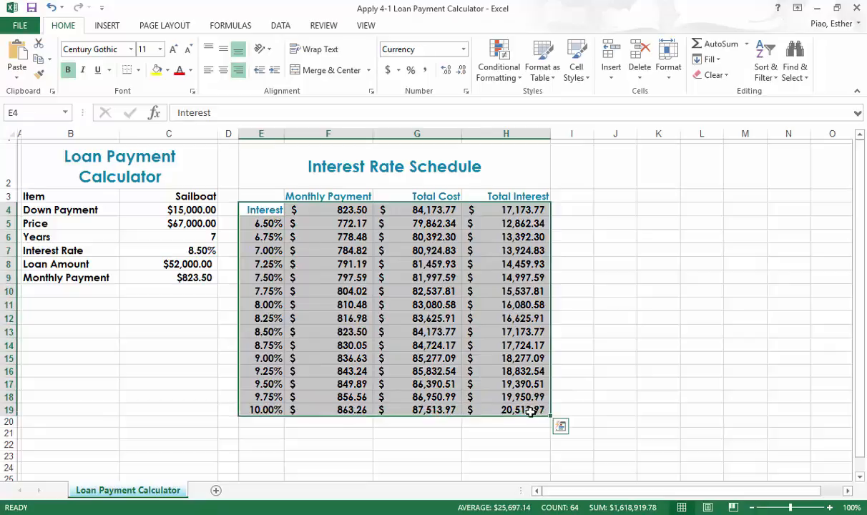
click(269, 28)
click(660, 86)
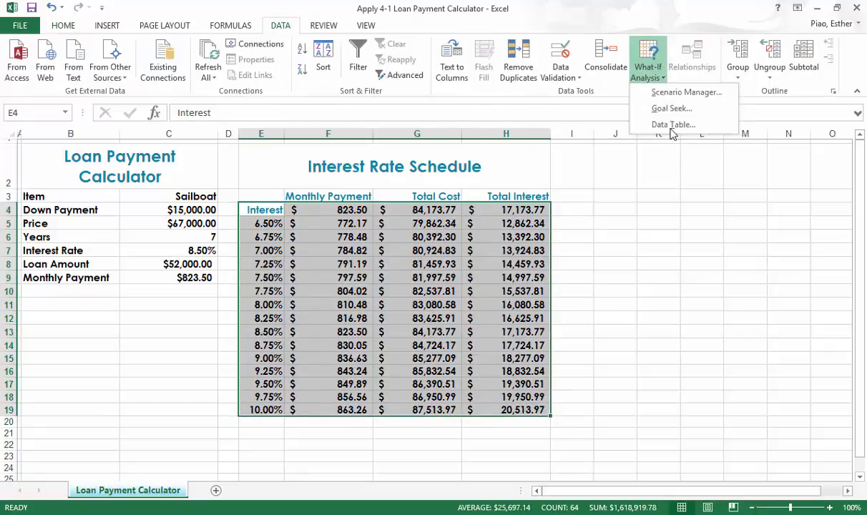
click(669, 125)
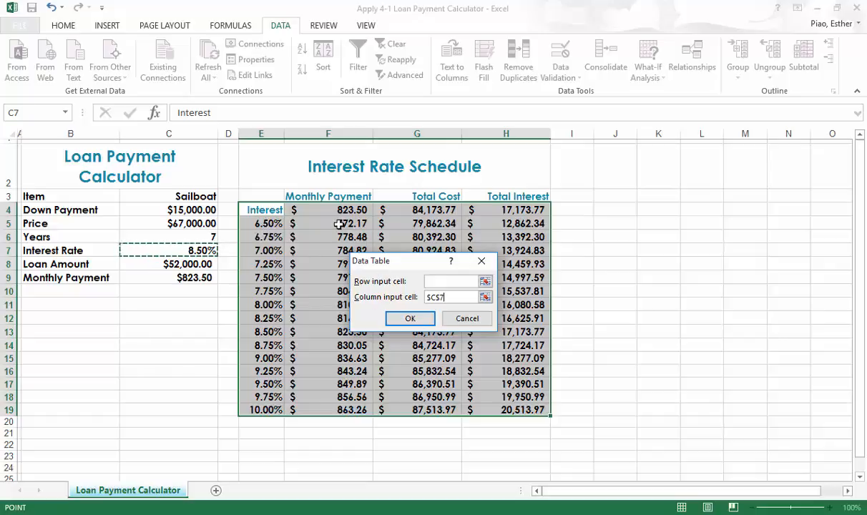
click(398, 319)
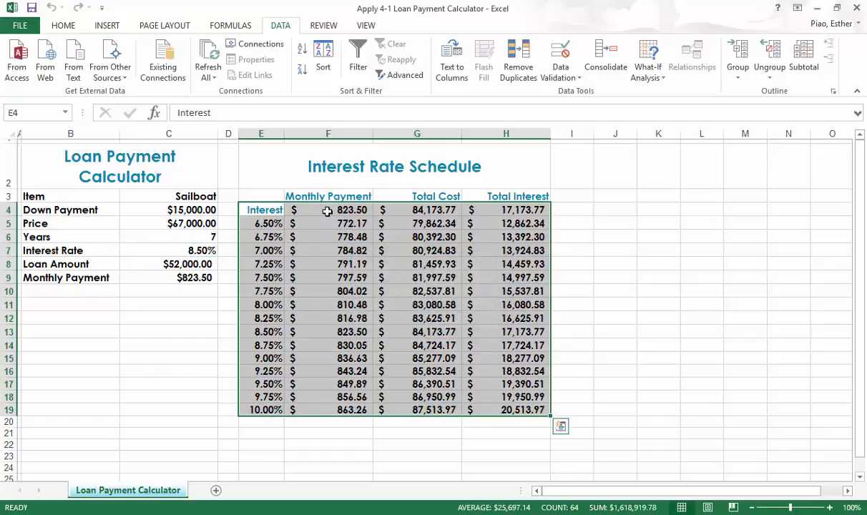
Review the data table's formula row F4:H4 and the list of interest rates in E5:E19
click(327, 210)
drag(327, 209, 486, 210)
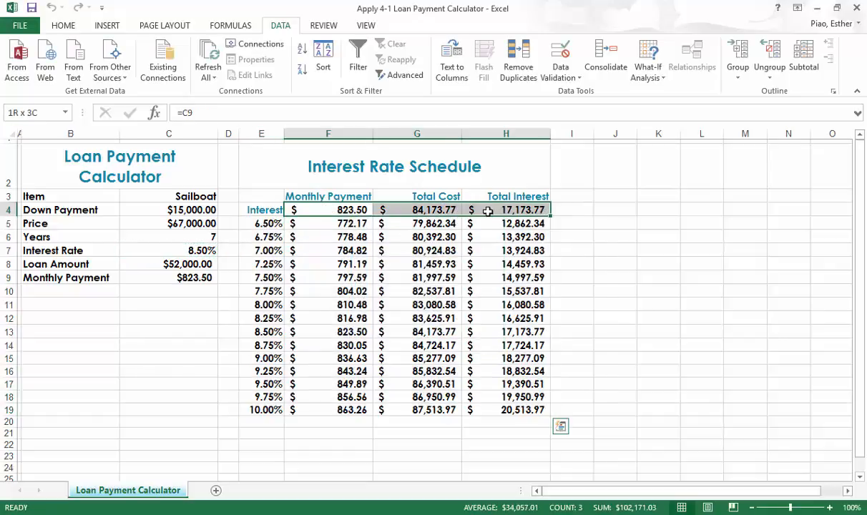
drag(270, 223, 278, 409)
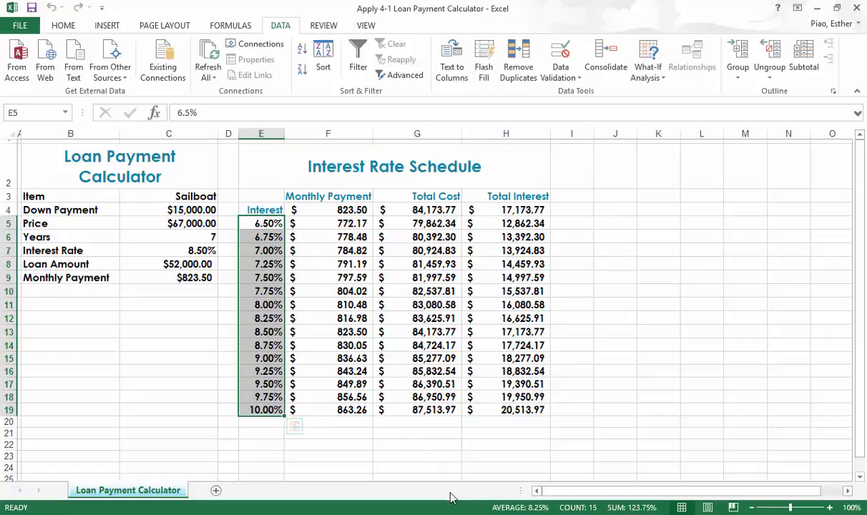
click(429, 514)
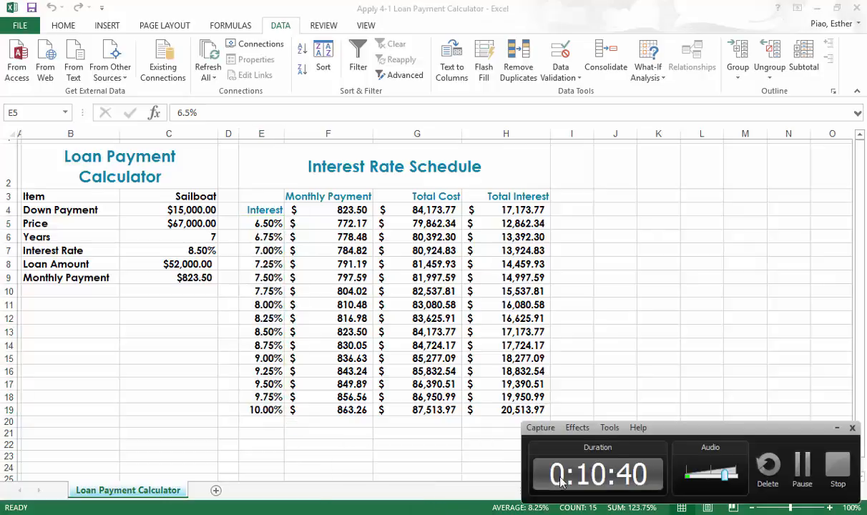
click(803, 468)
click(631, 437)
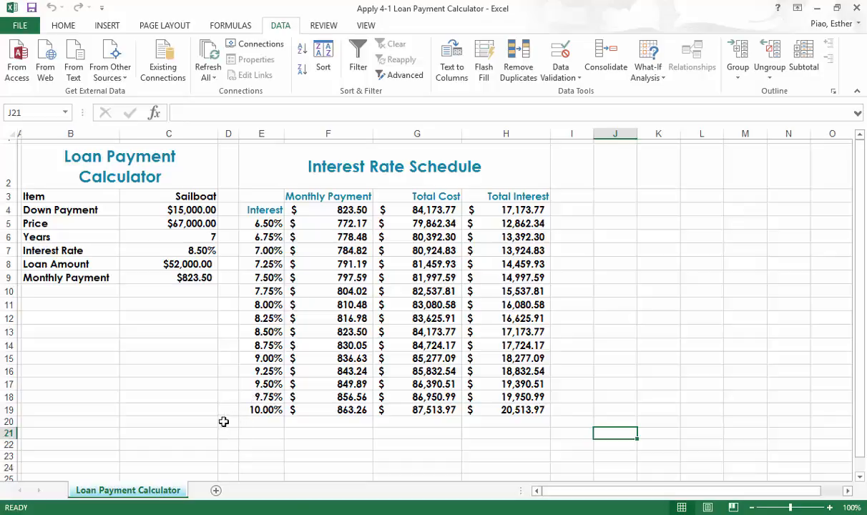
Create a copy of the Loan Payment Calculator sheet in the same workbook, placed before the original
right_click(164, 490)
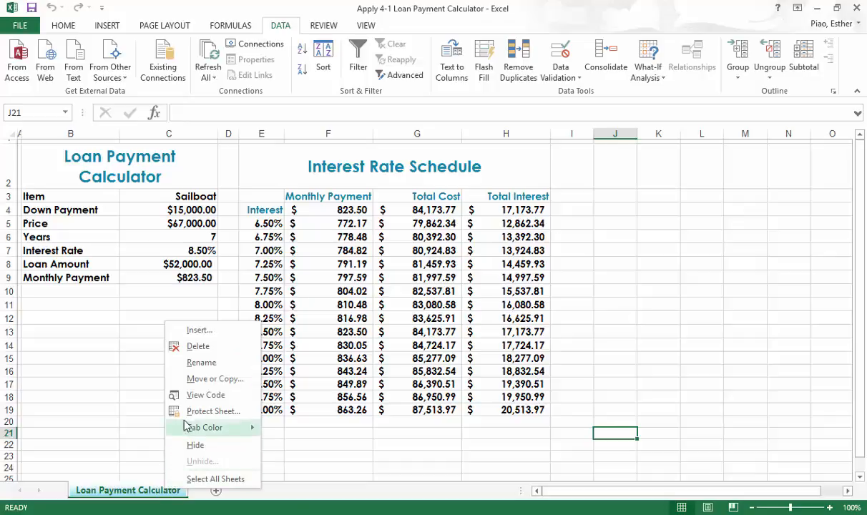
click(200, 384)
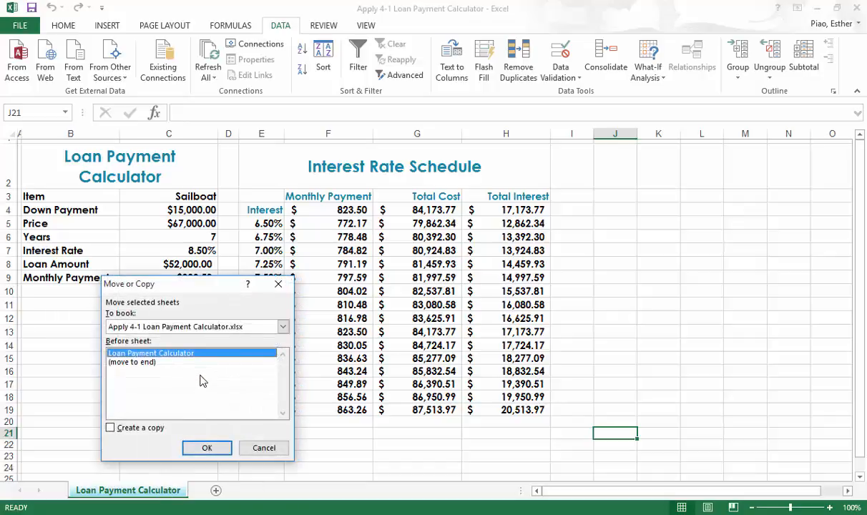
click(152, 430)
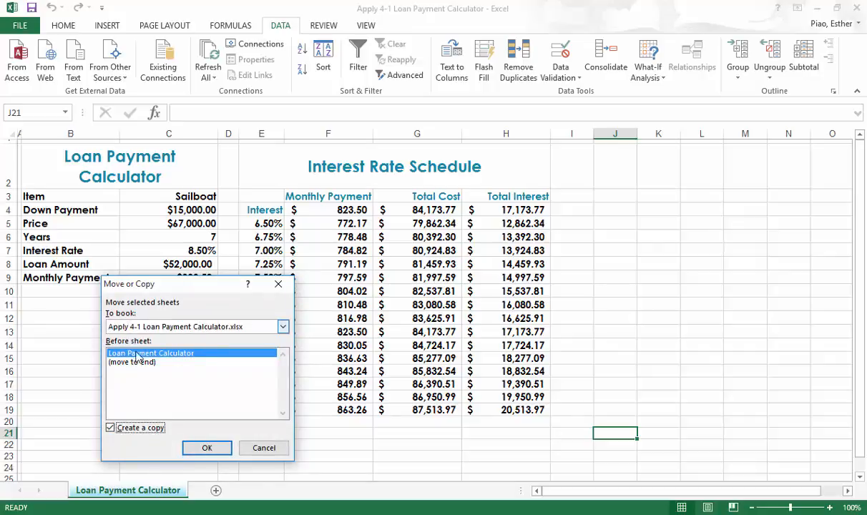
click(193, 450)
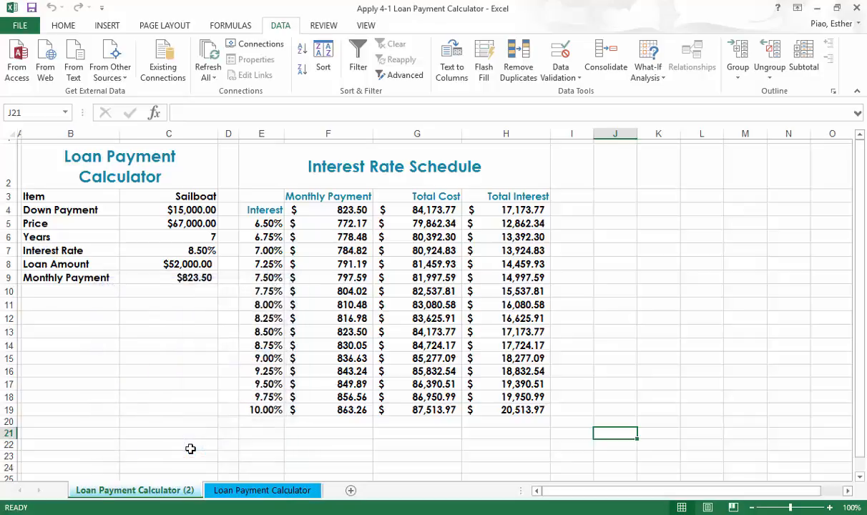
Rename the copied sheet as "Loan Payment Calculator - C.N."
double_click(187, 492)
click(184, 490)
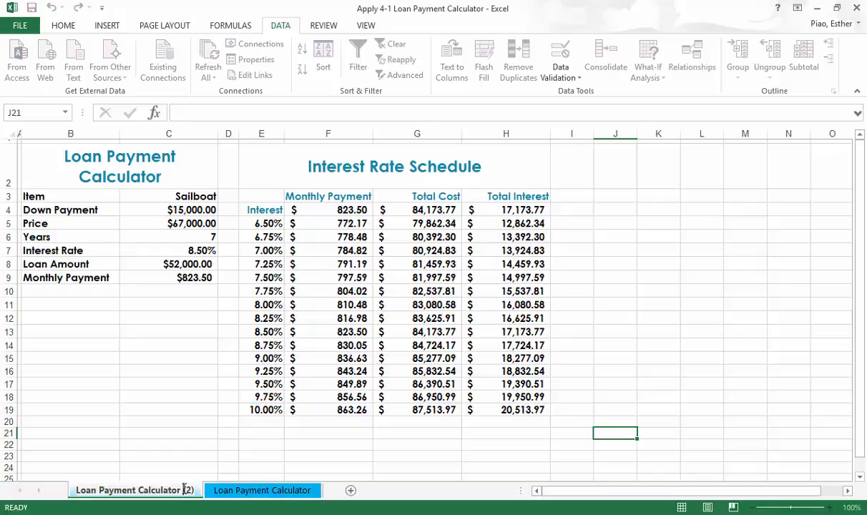
key(BackSpace)
key(BackSpace)
key(BackSpace)
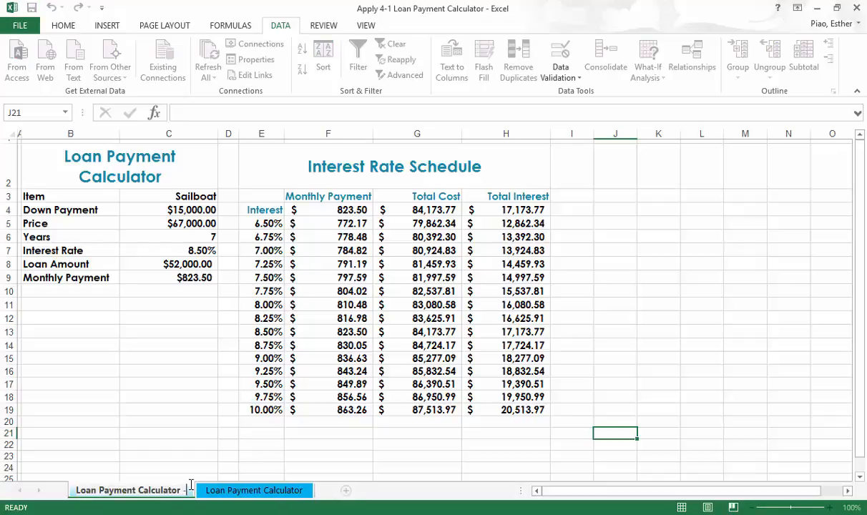
text(- Namin)
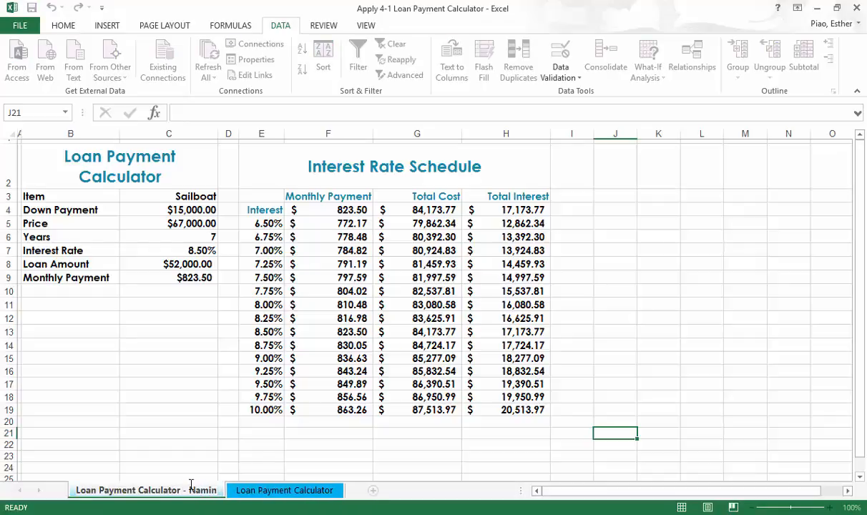
key(BackSpace)
key(BackSpace)
key(BackSpace)
key(BackSpace)
key(BackSpace)
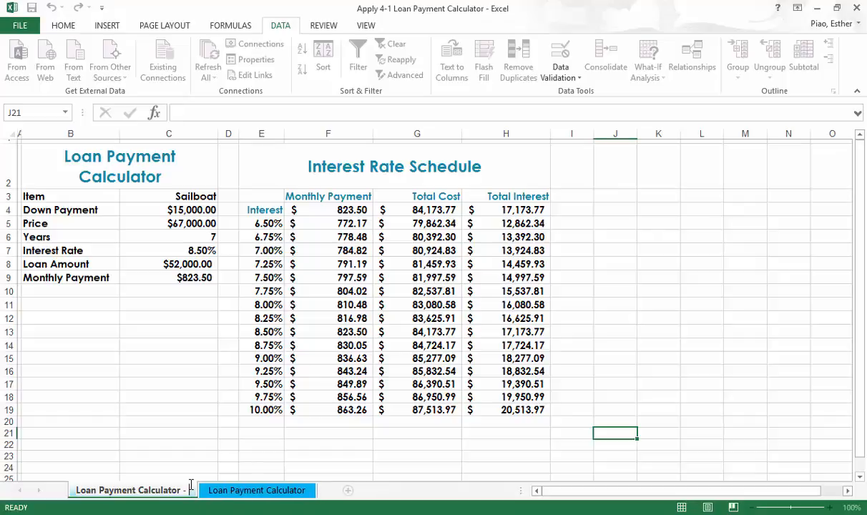
text(C.N.)
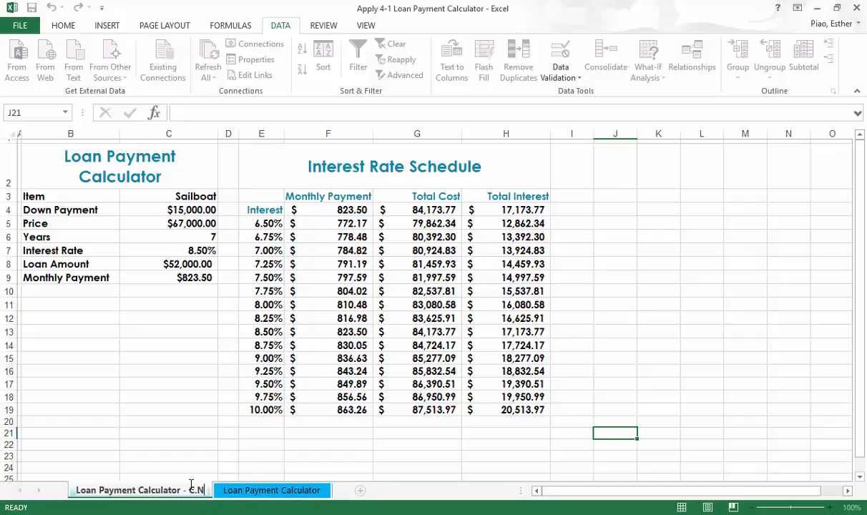
key(Return)
Rename the original sheet as "Loan Payment Calculator - D.T"
click(247, 490)
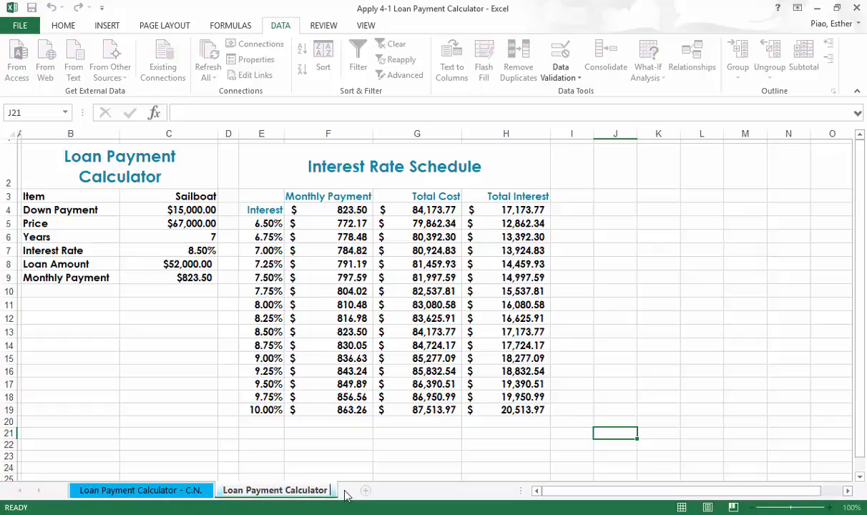
text(- D.T)
key(Return)
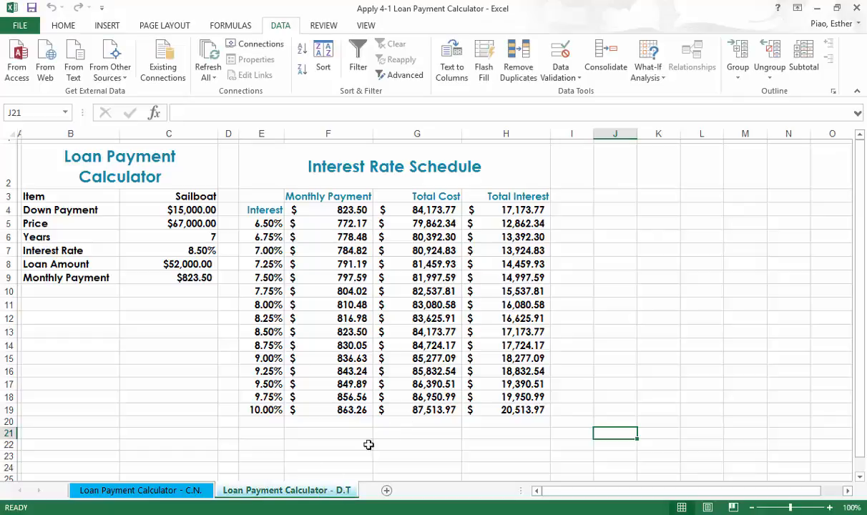
On the Loan Payment Calculator - C.N. sheet, clear the data table results in F5:H19
click(175, 488)
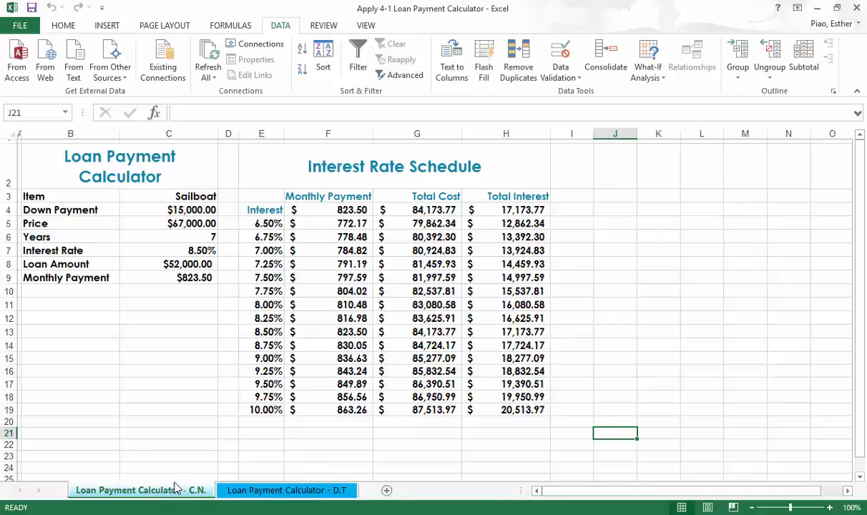
click(323, 223)
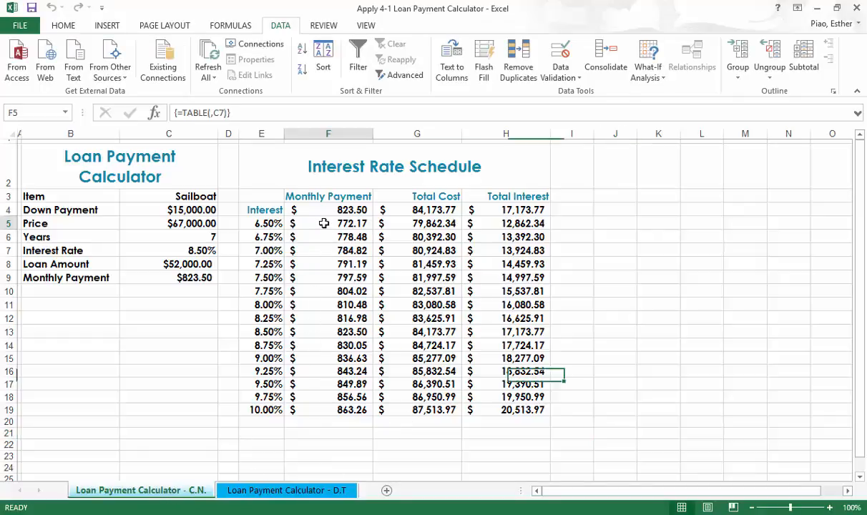
mouse_move(324, 224)
mouse_down()
mouse_move(510, 377)
mouse_move(520, 410)
mouse_up()
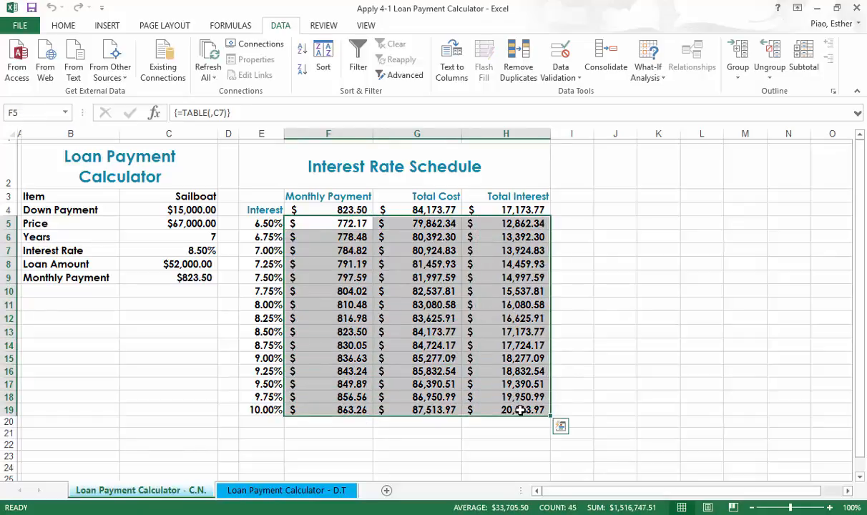
key(BackSpace)
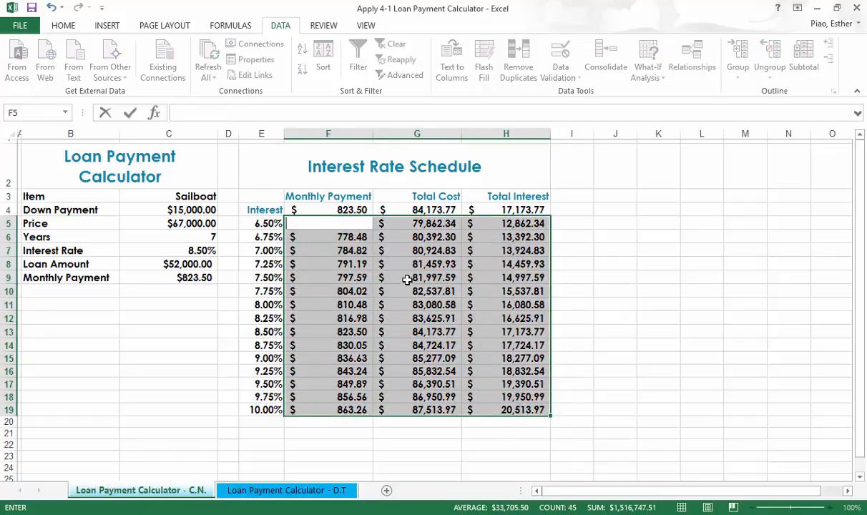
key(Return)
right_click(445, 299)
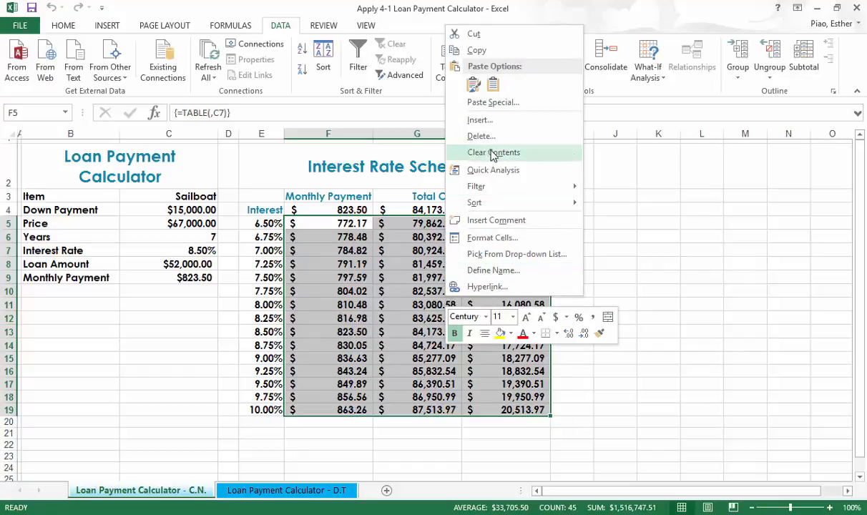
click(492, 156)
click(436, 272)
click(353, 224)
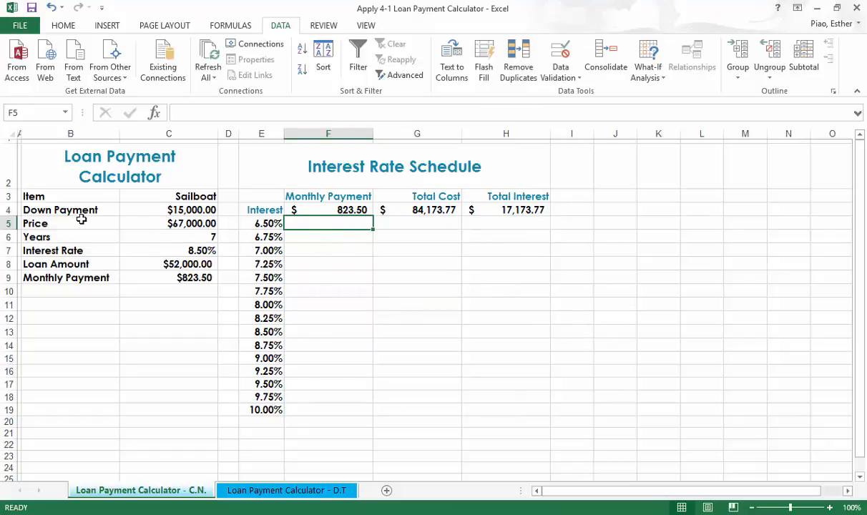
key(ctrl+grave)
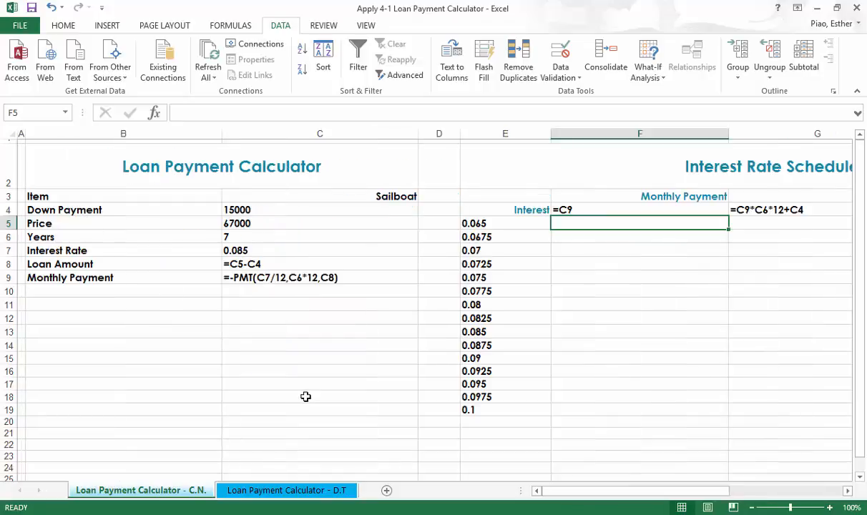
key(ctrl+grave)
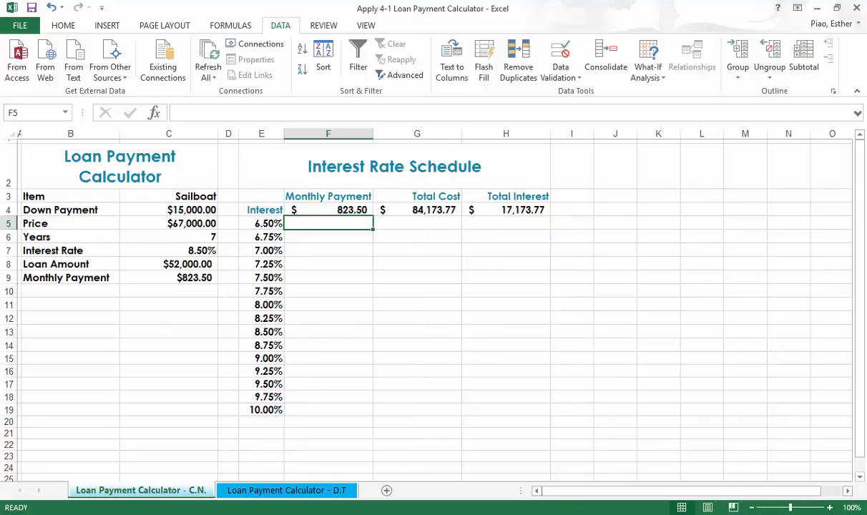
key(alt+Tab)
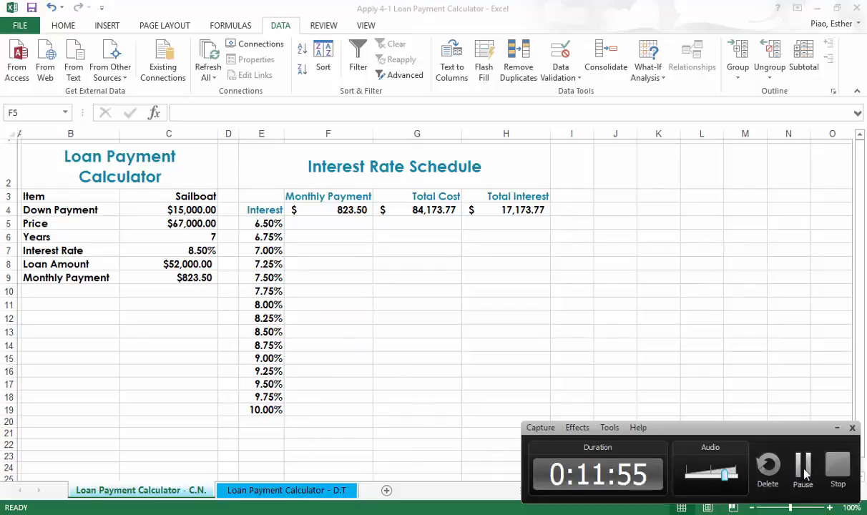
key(alt+Tab)
click(520, 452)
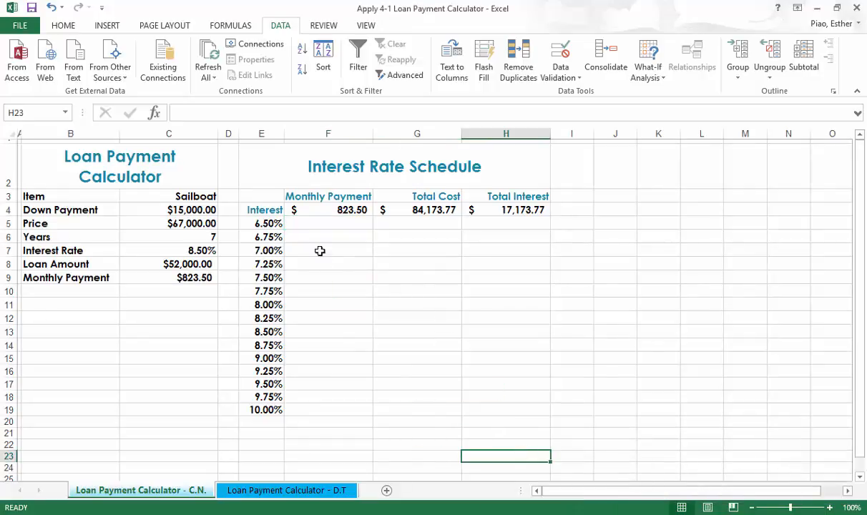
click(264, 196)
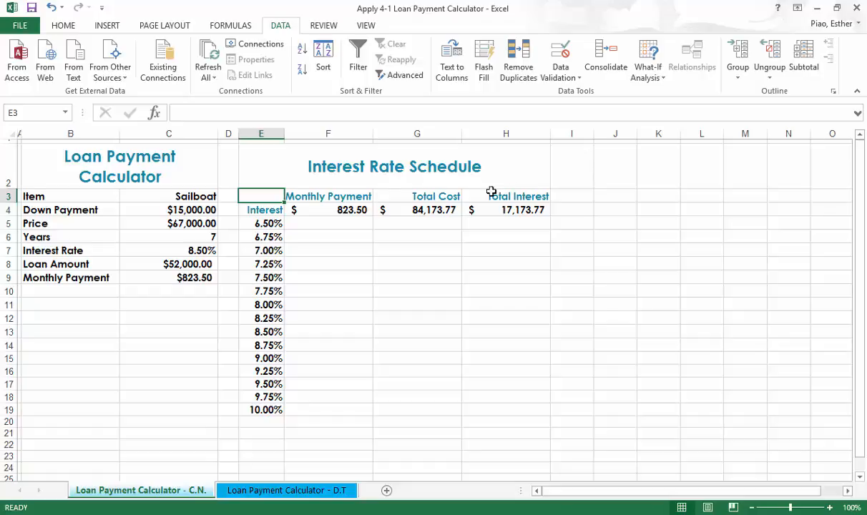
click(354, 224)
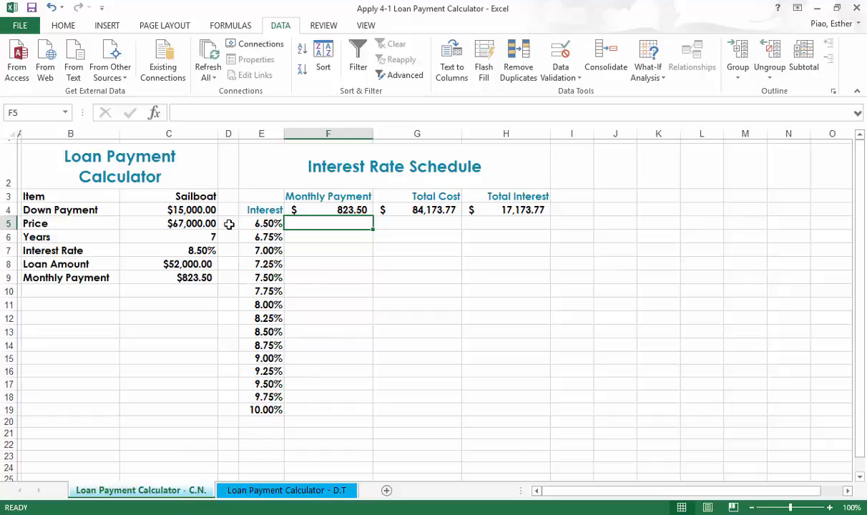
Show the sheet's formulas, examine the cell references in the Loan Amount and Monthly Payment formulas, and return to the normal value display
key(ctrl+grave)
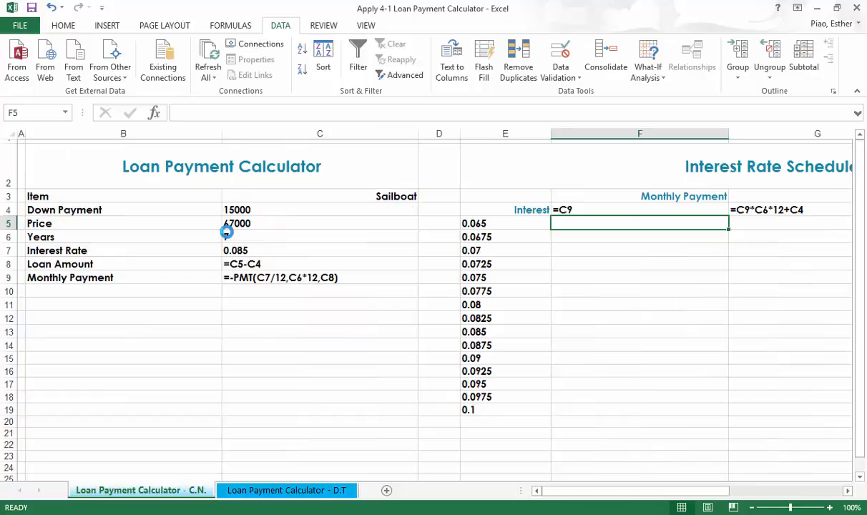
double_click(344, 280)
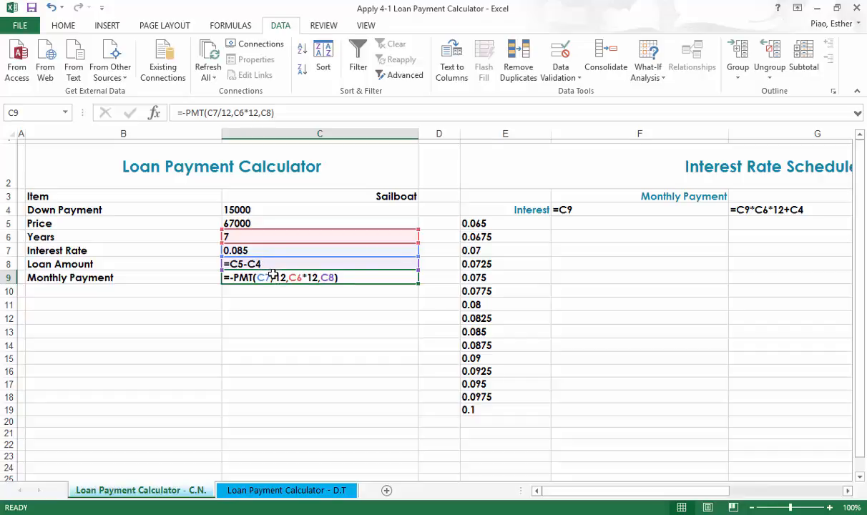
key(ctrl+grave)
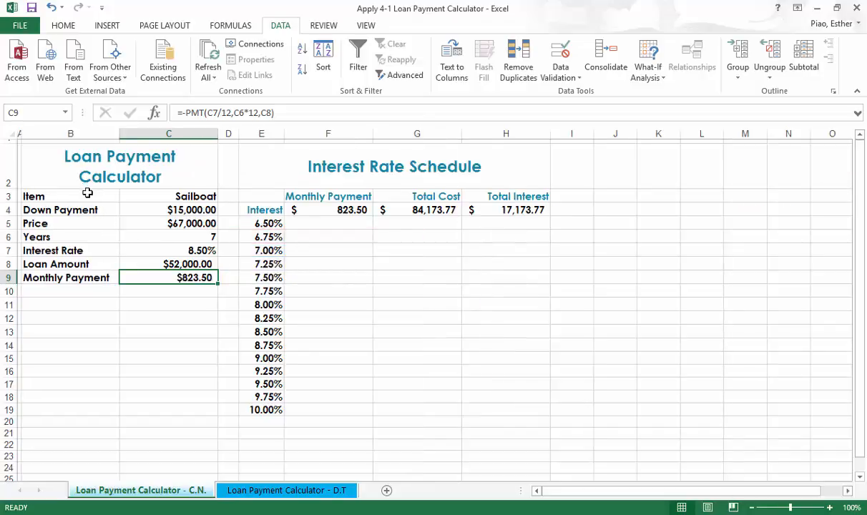
drag(85, 197, 91, 205)
click(112, 197)
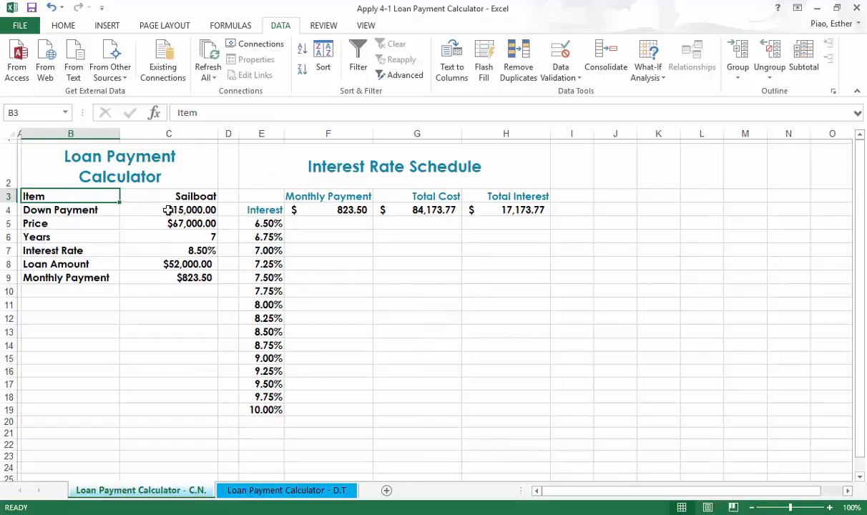
key(ctrl+grave)
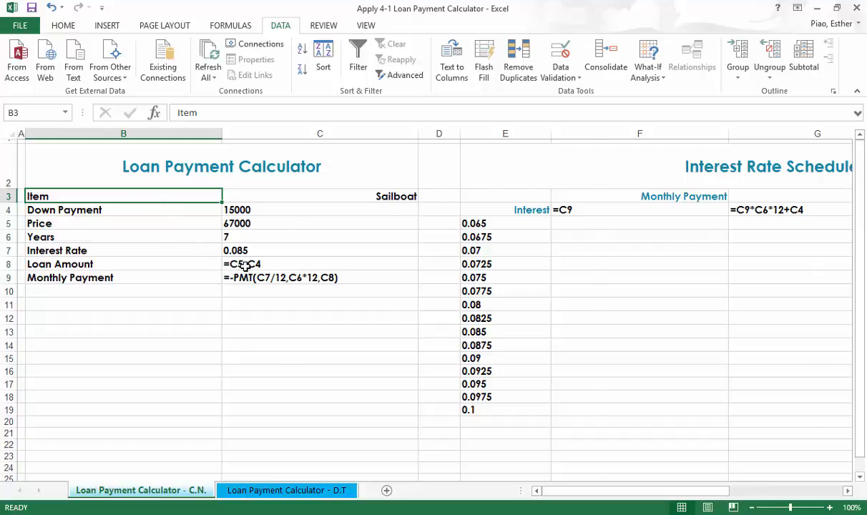
key(ctrl+grave)
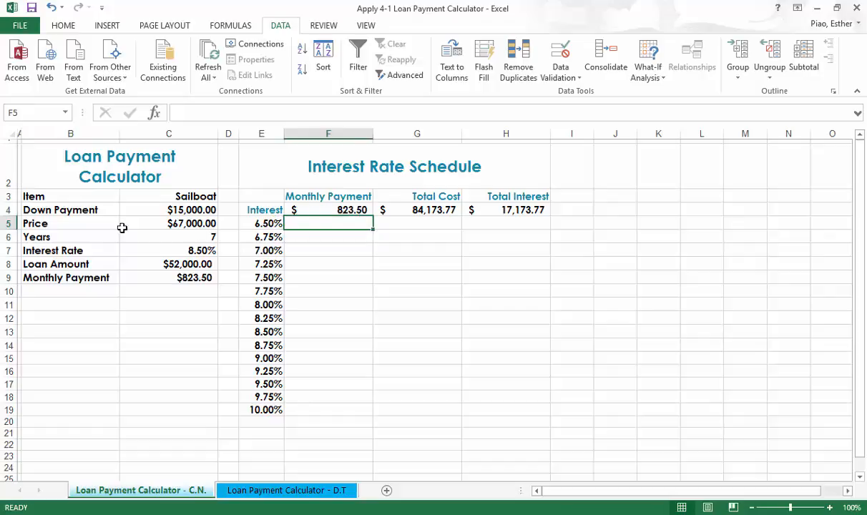
drag(87, 209, 178, 283)
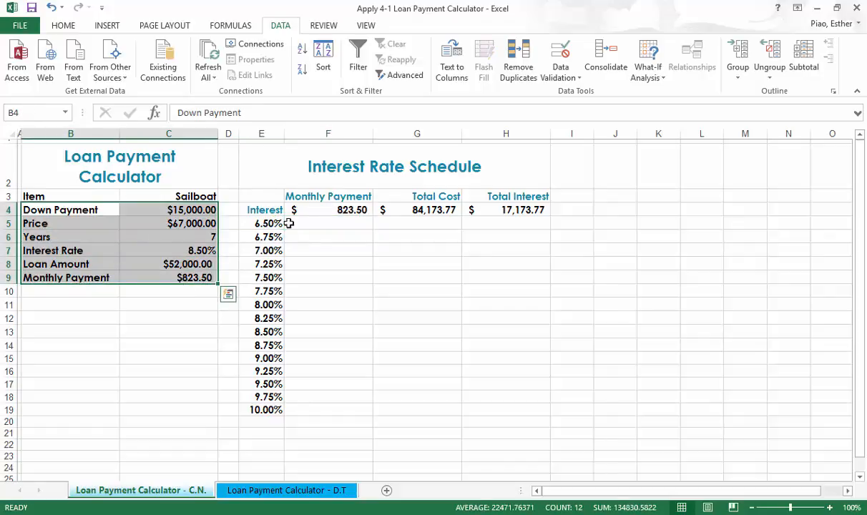
click(239, 27)
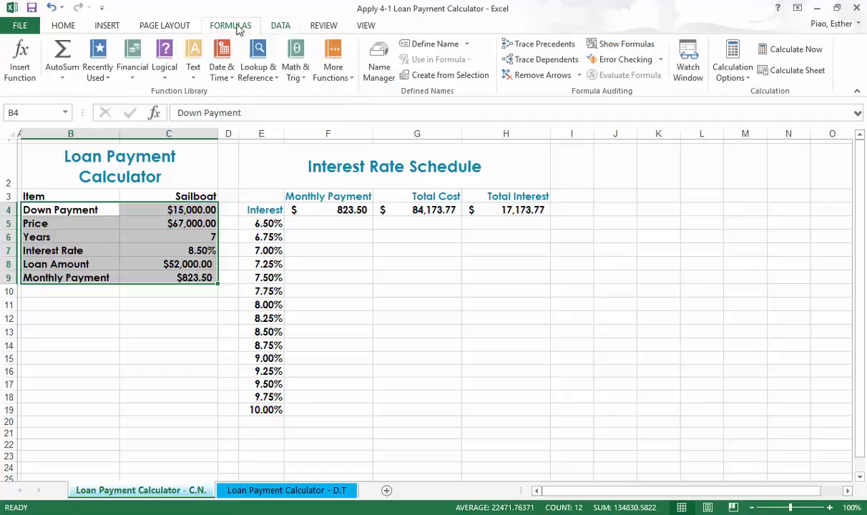
click(464, 83)
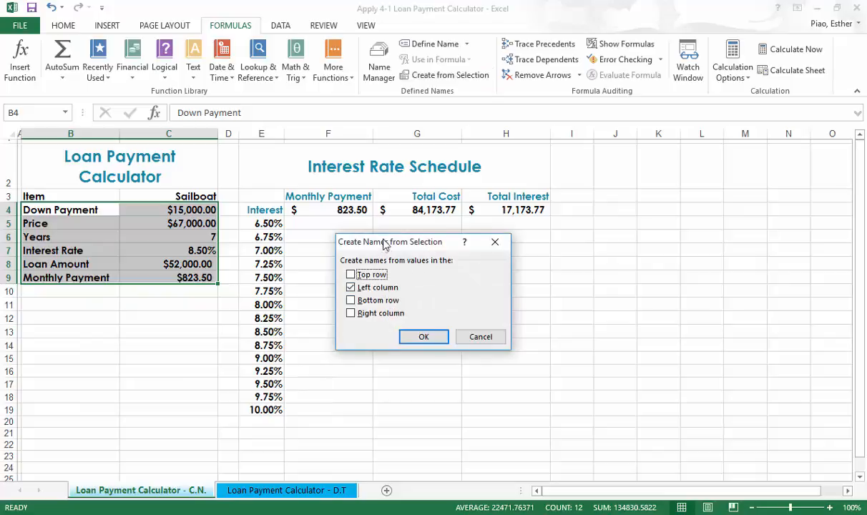
drag(367, 246, 74, 309)
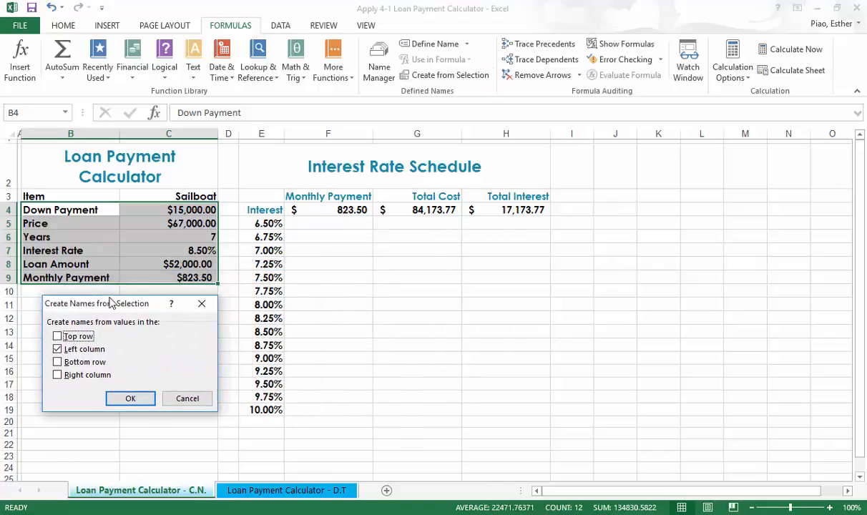
click(199, 312)
Create cell names for the loan items in B4:C9 from the left column labels and check the resulting list of names
drag(93, 210, 161, 276)
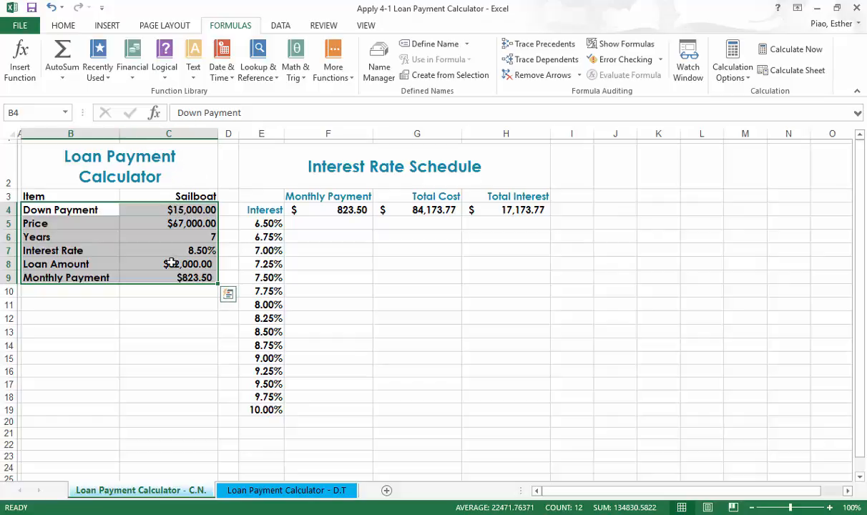
click(439, 77)
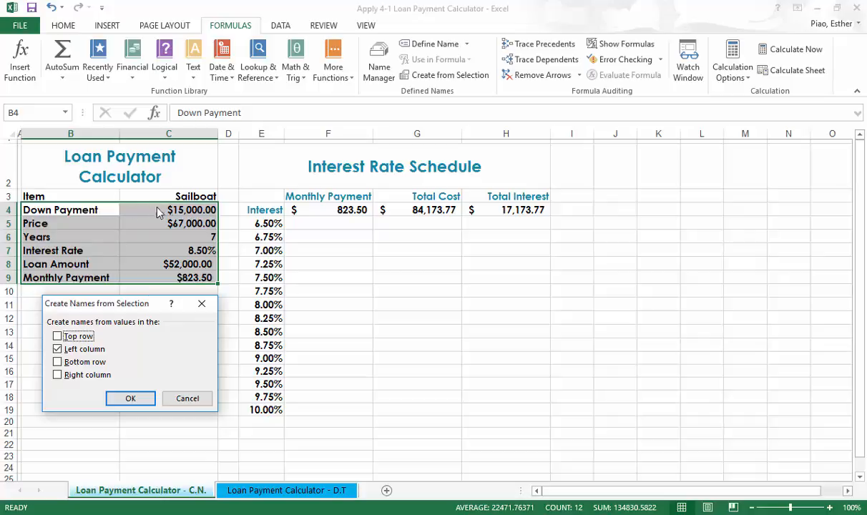
click(100, 351)
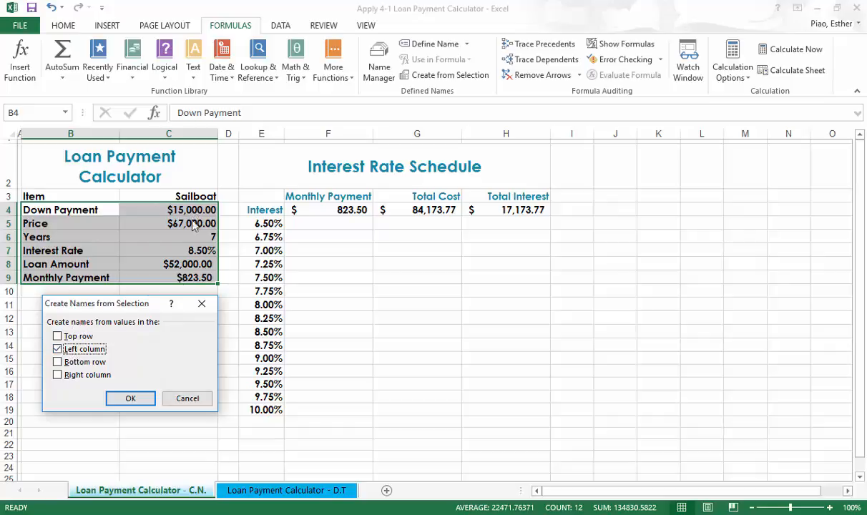
click(141, 401)
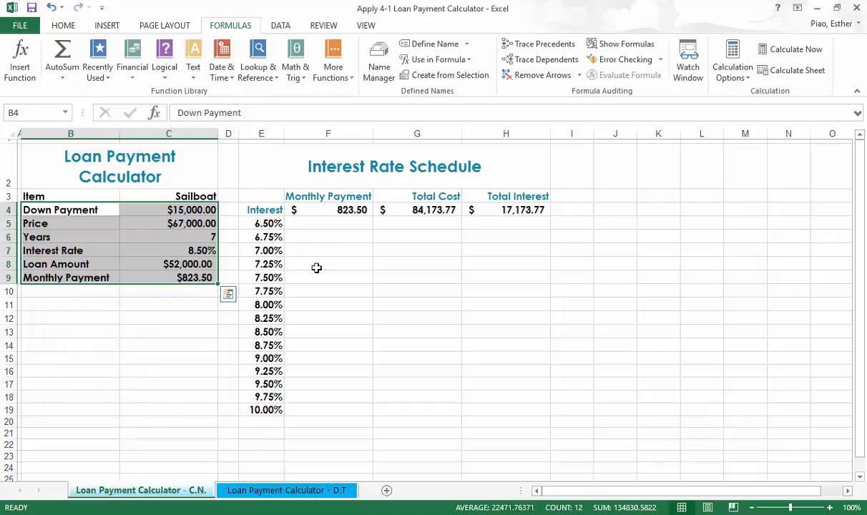
click(66, 114)
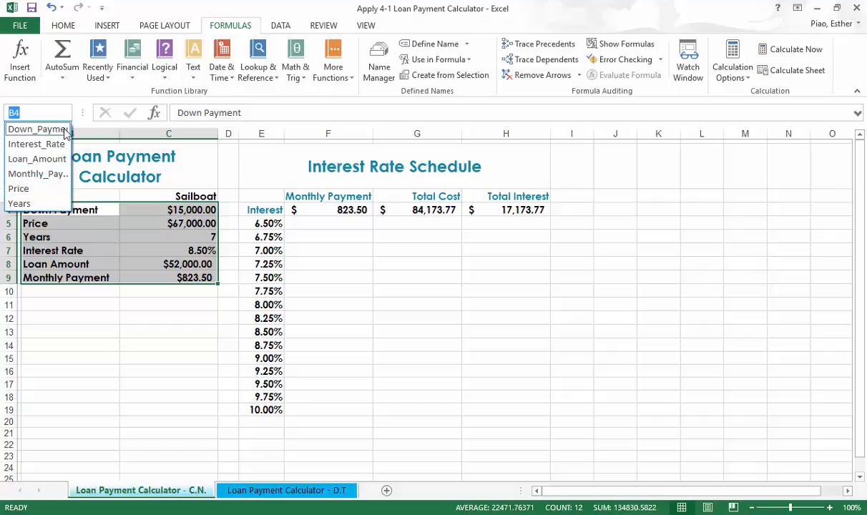
Enter the monthly payment formula =-PMT(Interest_Rate/12, Years*12, Loan_Amount) in F5 using the cell names
click(349, 222)
text(=)
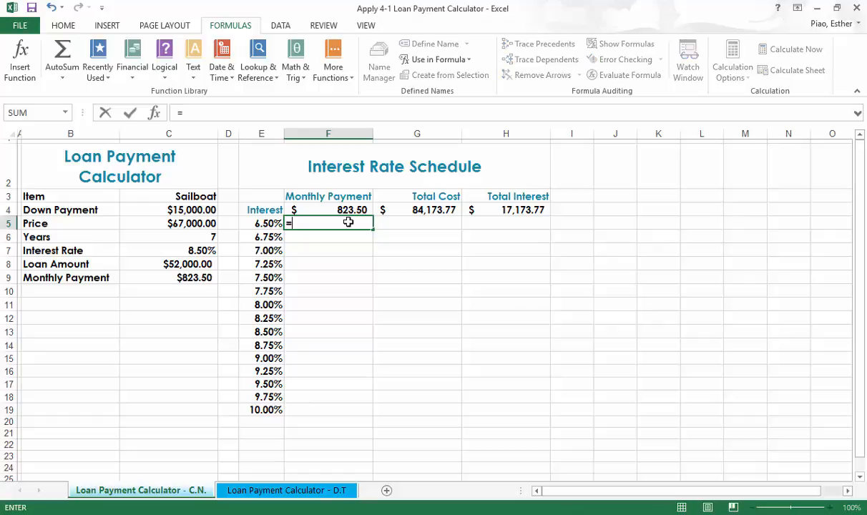
text(-pmt()
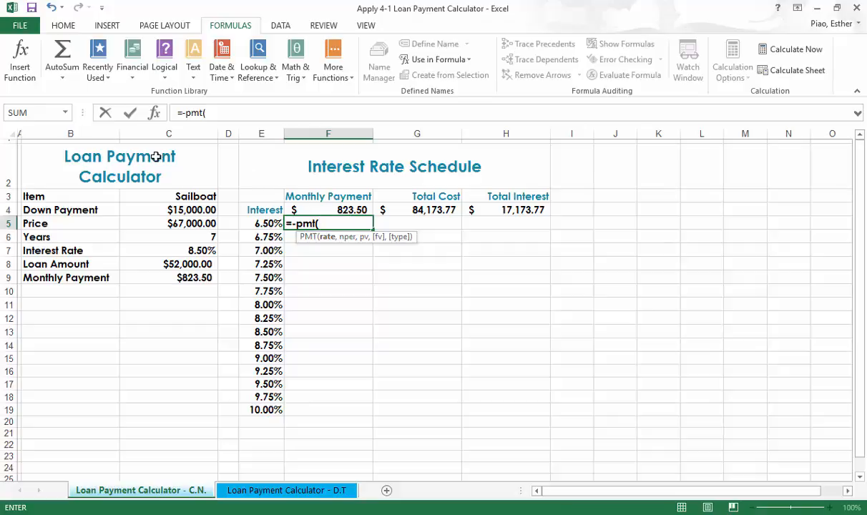
text(int)
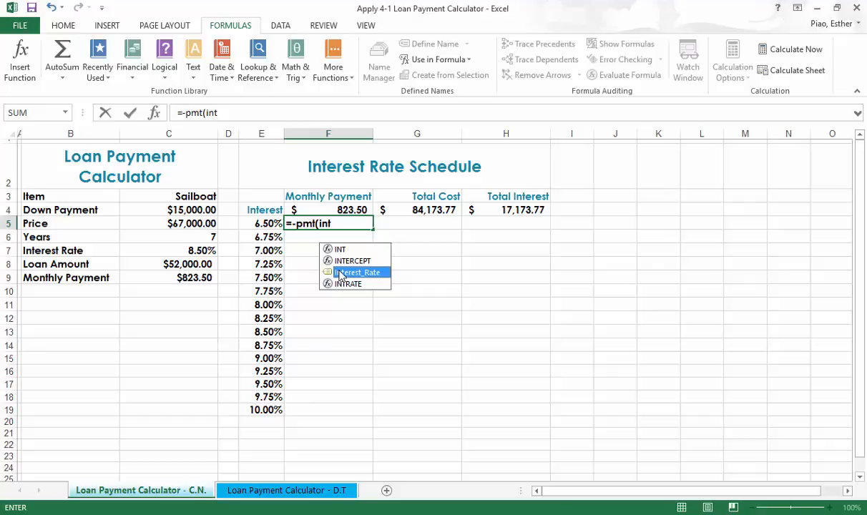
double_click(342, 273)
text(/)
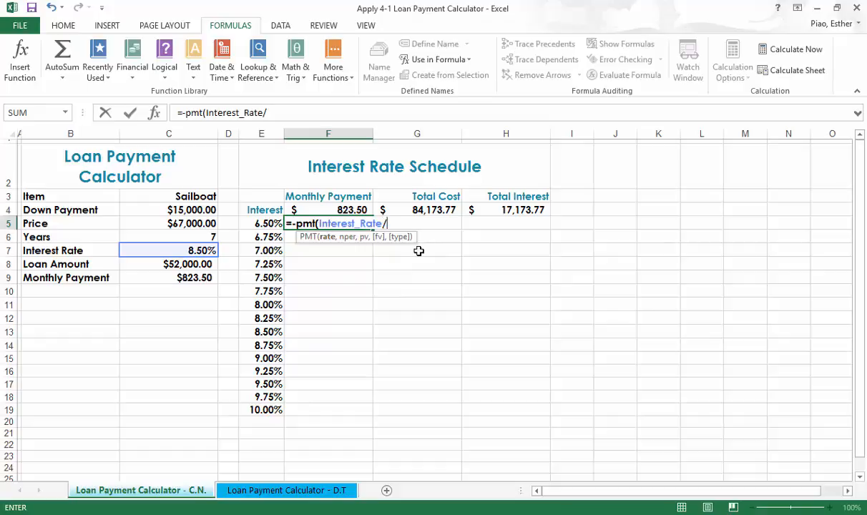
text(12,)
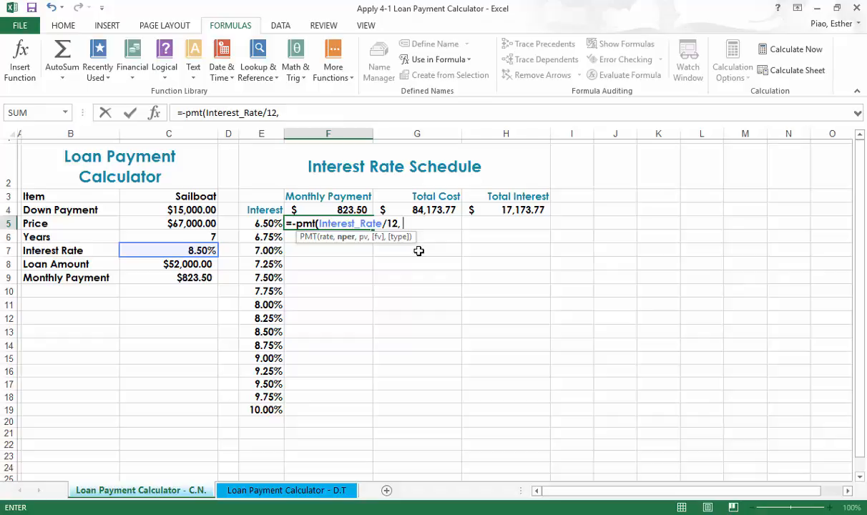
text(year)
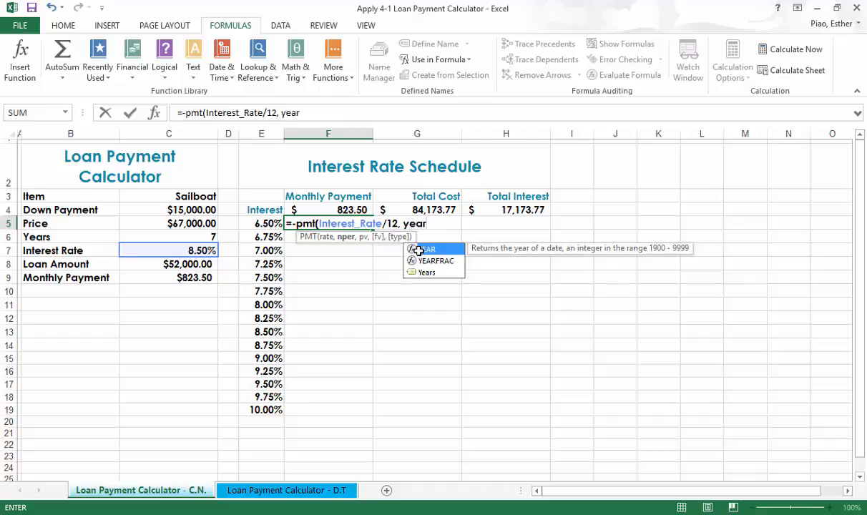
double_click(427, 272)
text(*)
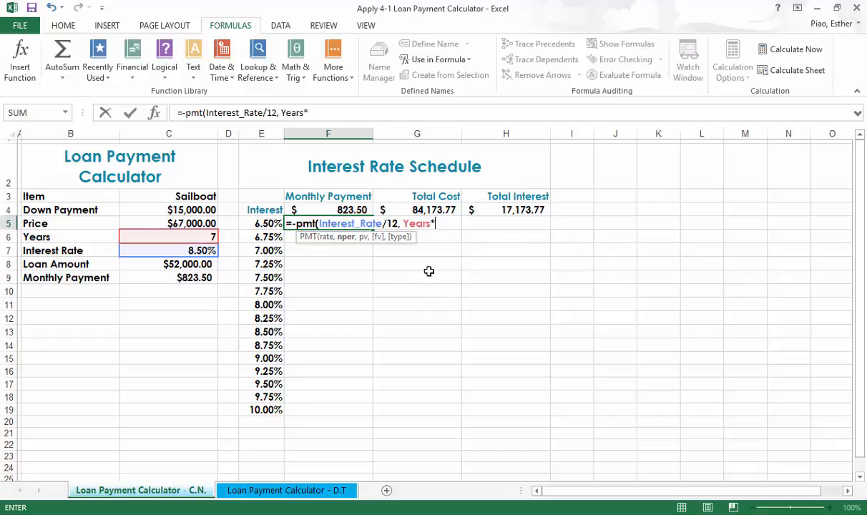
text(12, )
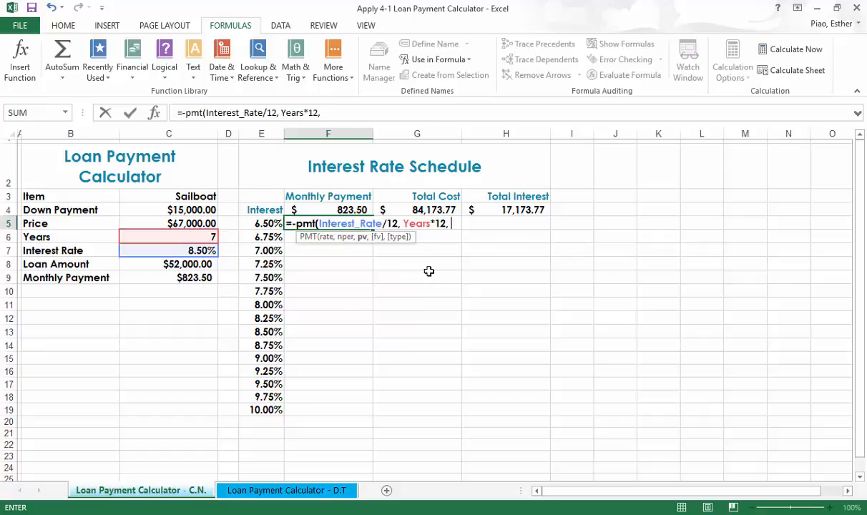
text(loan)
double_click(498, 251)
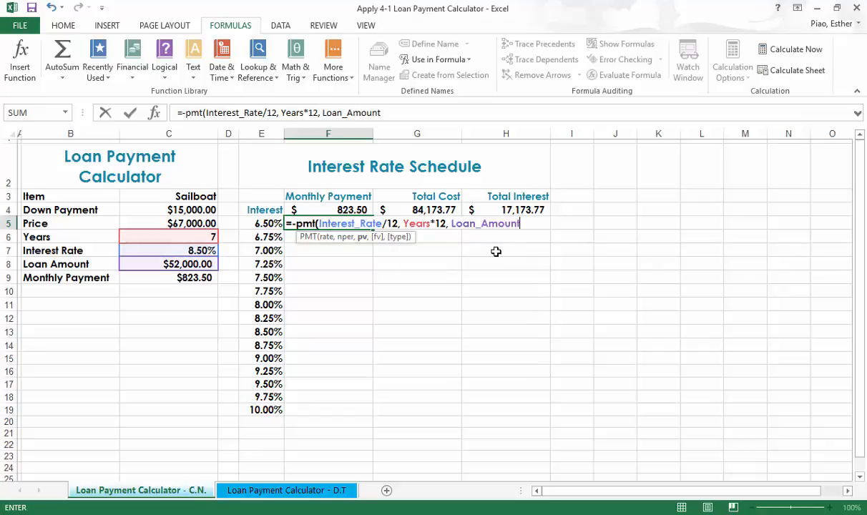
text())
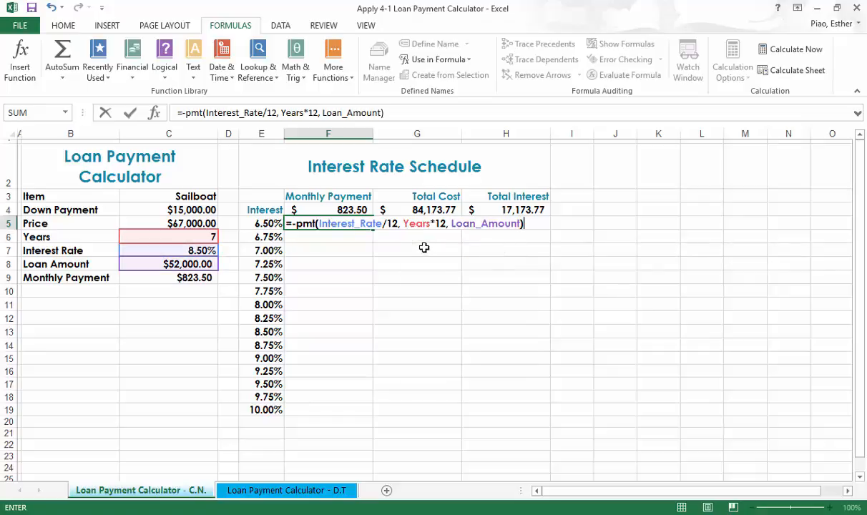
key(Return)
click(325, 223)
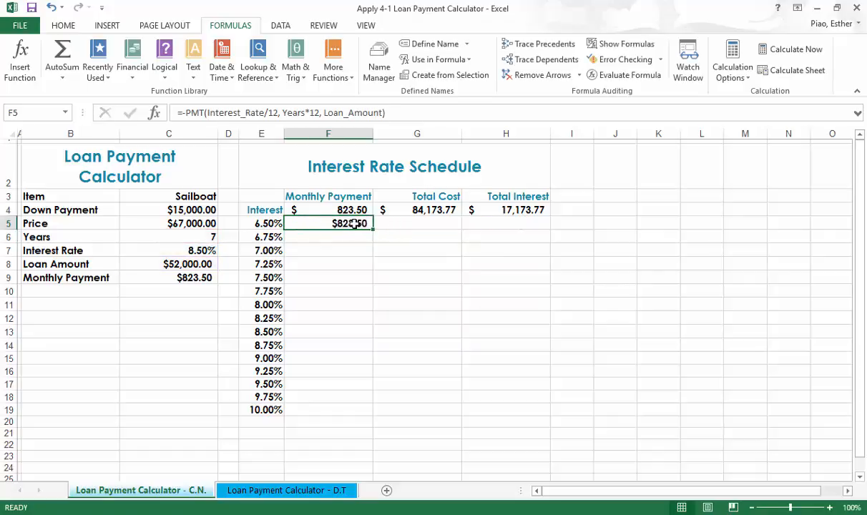
Enter the total cost formula =Monthly_Payment*Years*12+Down_Payment in G5 using the cell names
click(390, 222)
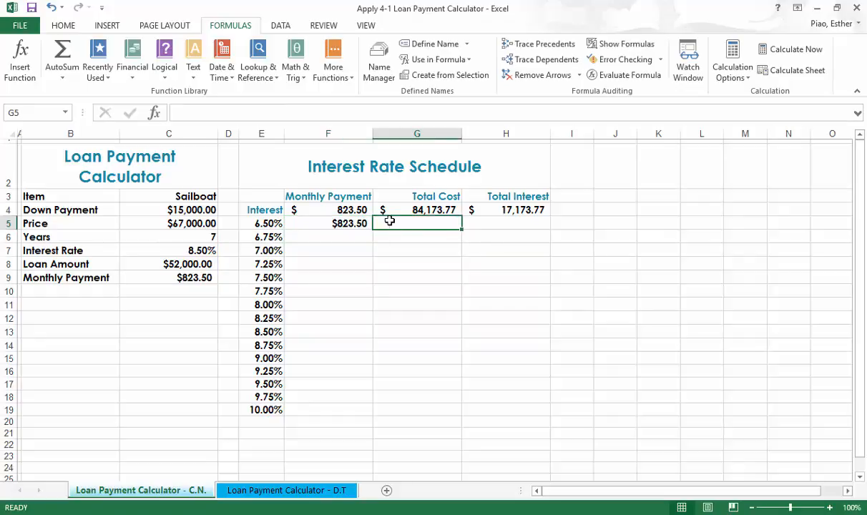
click(390, 209)
click(405, 224)
text(=month)
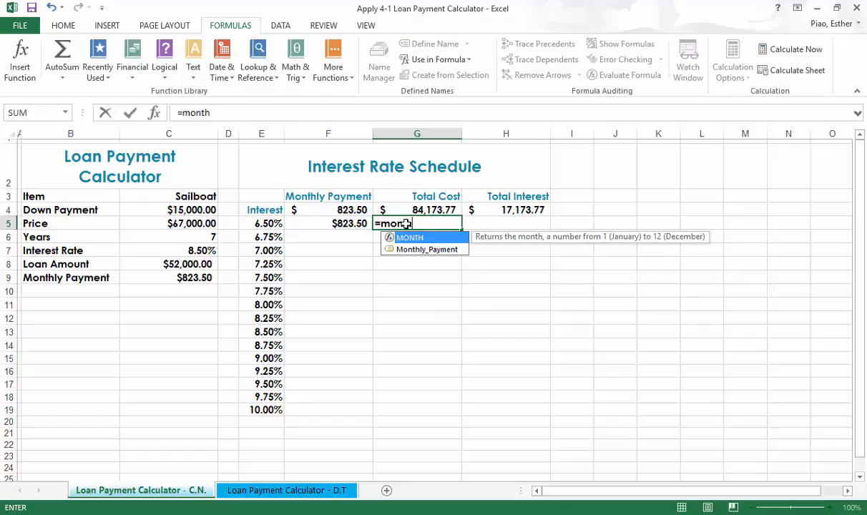
double_click(427, 250)
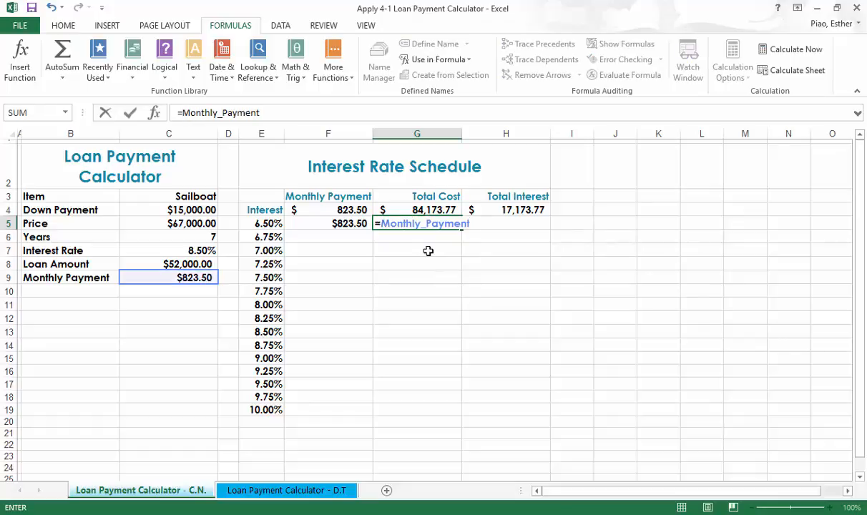
text(*years*)
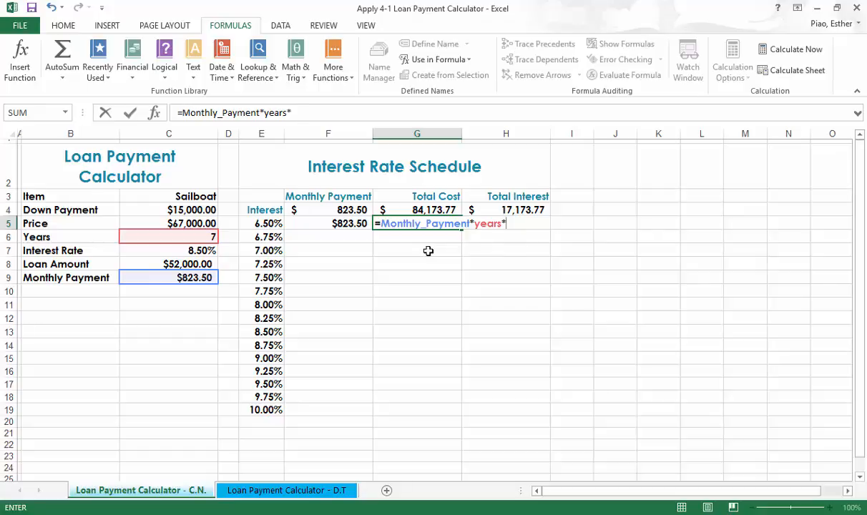
text(12+down)
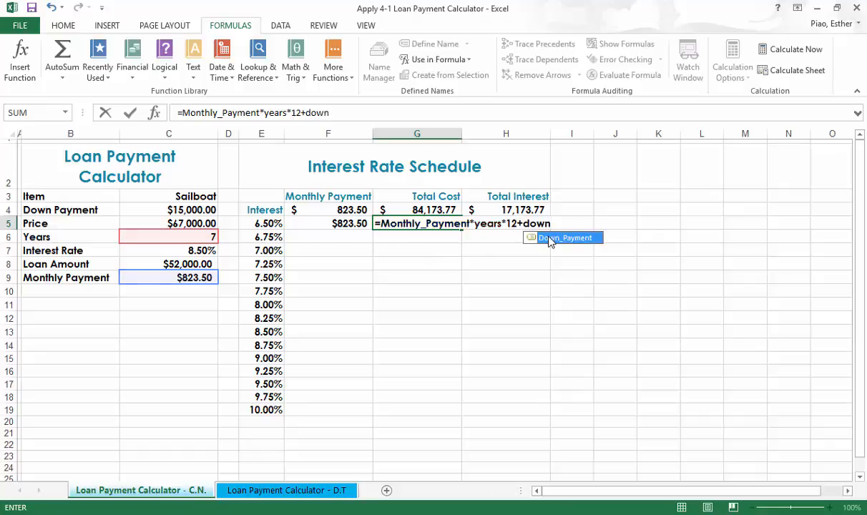
double_click(549, 238)
key(Return)
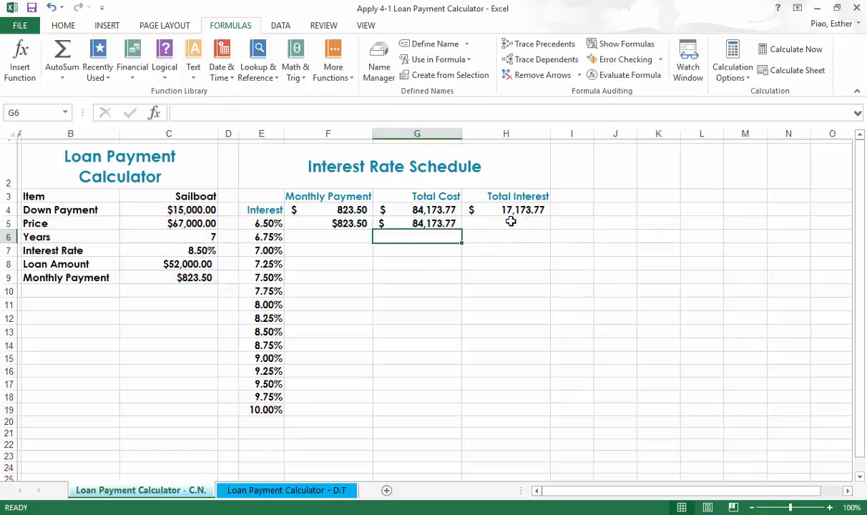
Compare the monthly payment formulas in F5, F4 and C9 to examine which interest rate each one uses
click(511, 223)
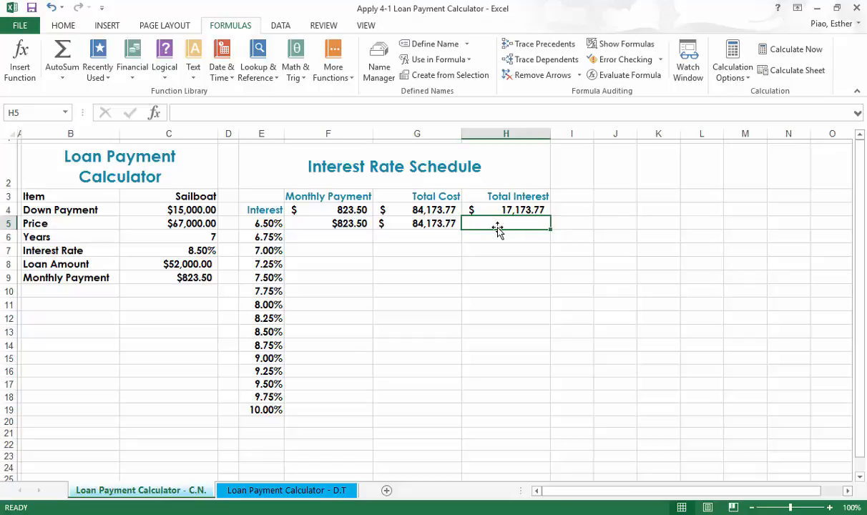
click(344, 224)
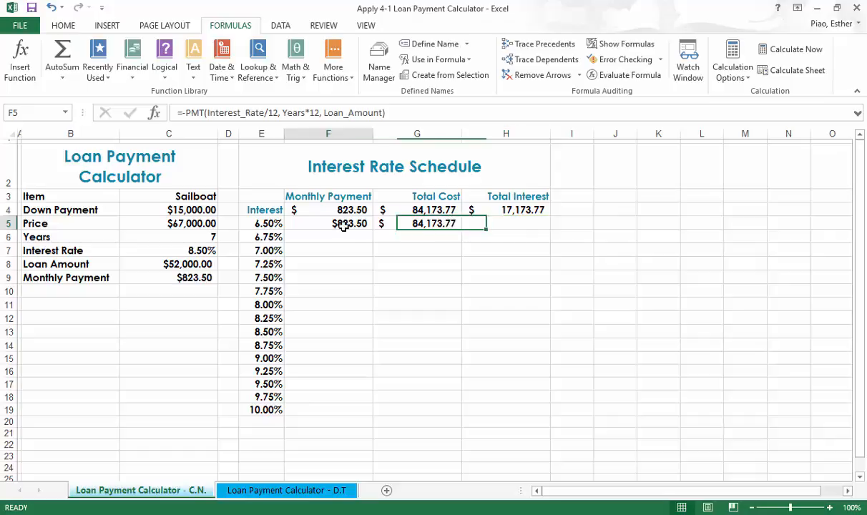
click(268, 109)
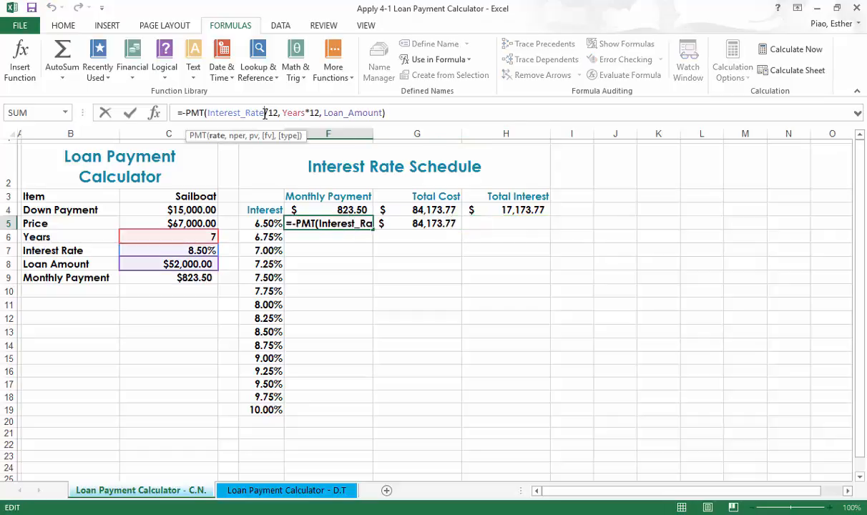
key(Escape)
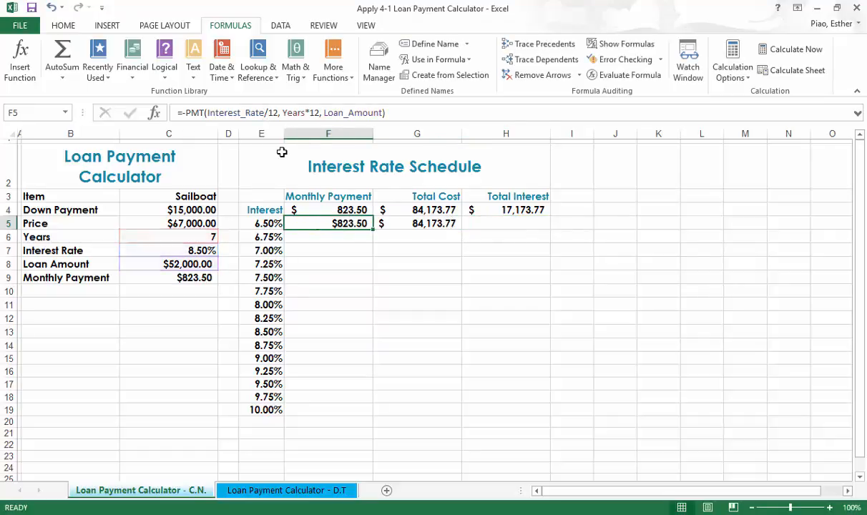
click(344, 210)
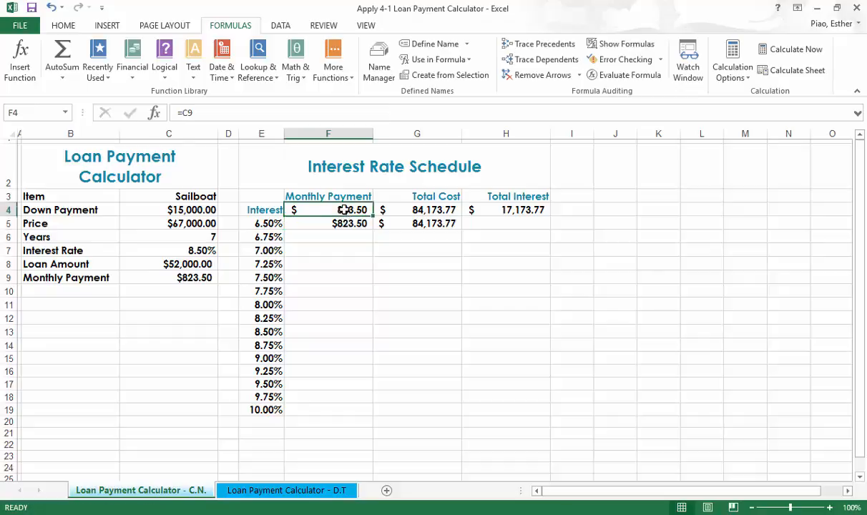
click(277, 112)
key(Escape)
click(196, 281)
click(225, 112)
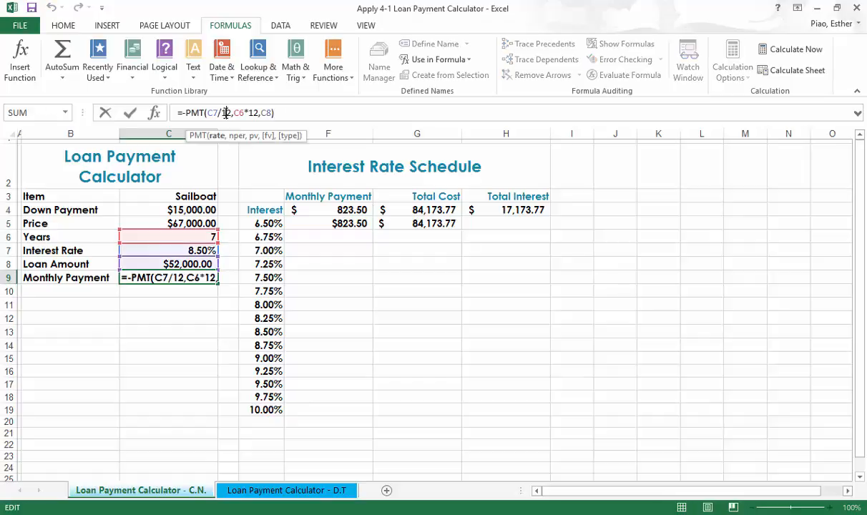
key(Escape)
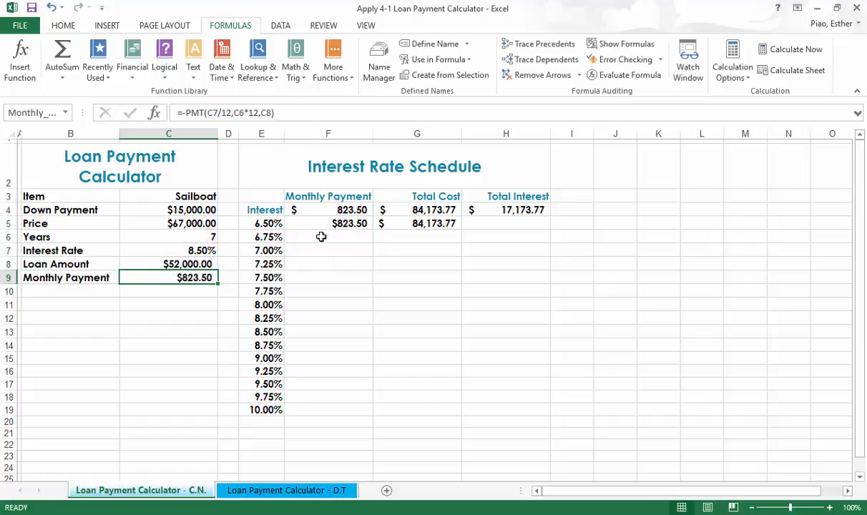
Replace Interest_Rate with E5 in the F5 payment formula, making it =-PMT(E5/12, Years*12, Loan_Amount), and select the total cost cell G5
click(321, 223)
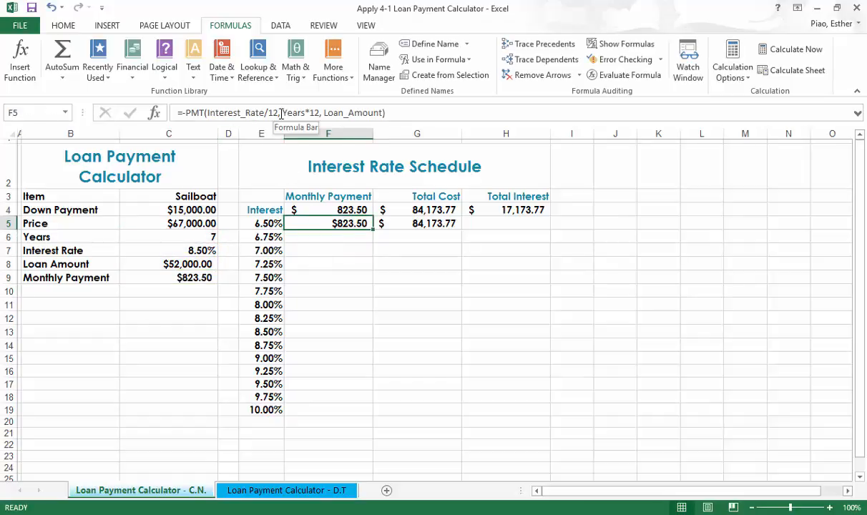
click(274, 112)
drag(264, 112, 208, 112)
click(218, 112)
double_click(218, 112)
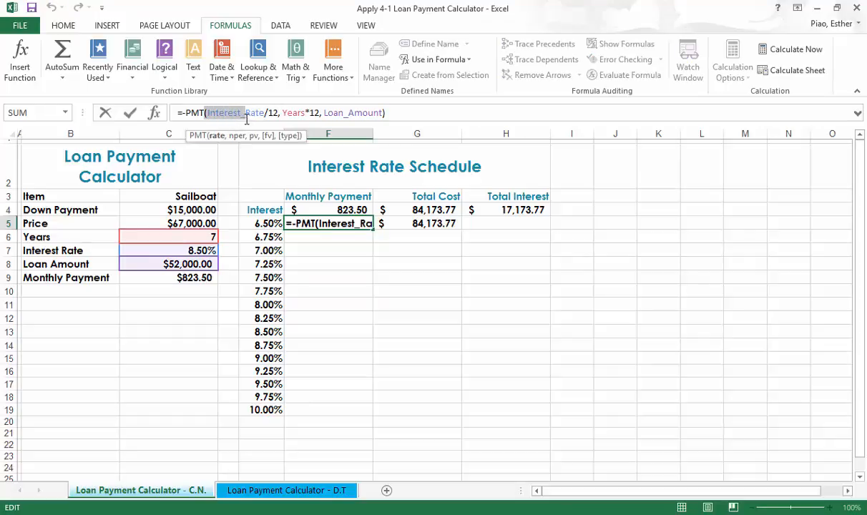
click(265, 112)
key(shift+Left)
key(shift+Left)
key(shift+Left)
key(shift+Left)
key(shift+Left)
key(shift+Left)
key(shift+Left)
key(shift+Left)
key(shift+Left)
key(shift+Left)
key(shift+Left)
key(shift+Left)
key(shift+Left)
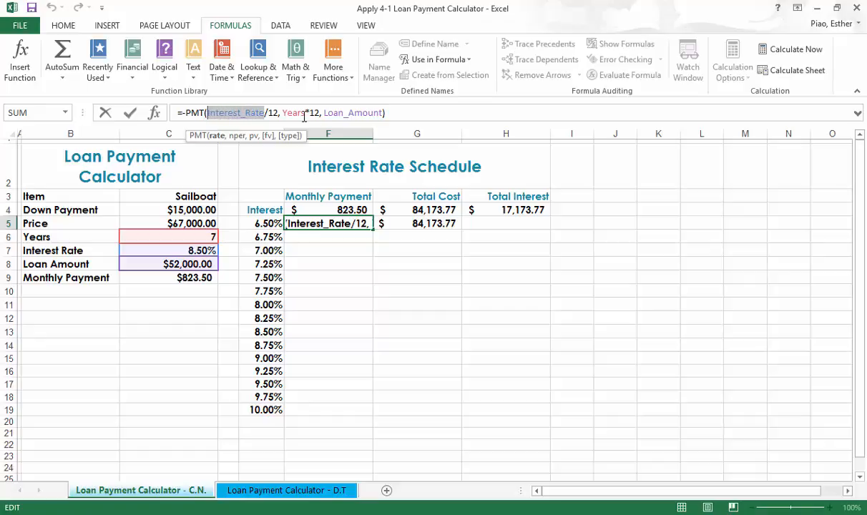
text(E)
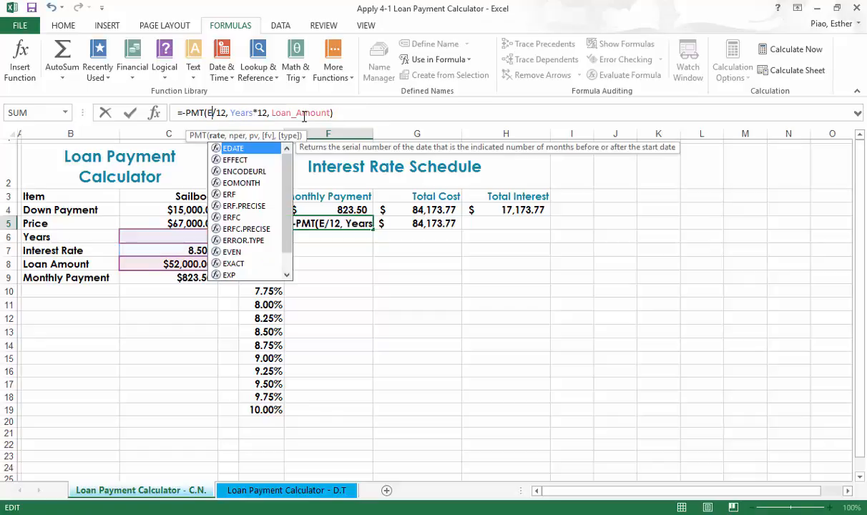
text(5)
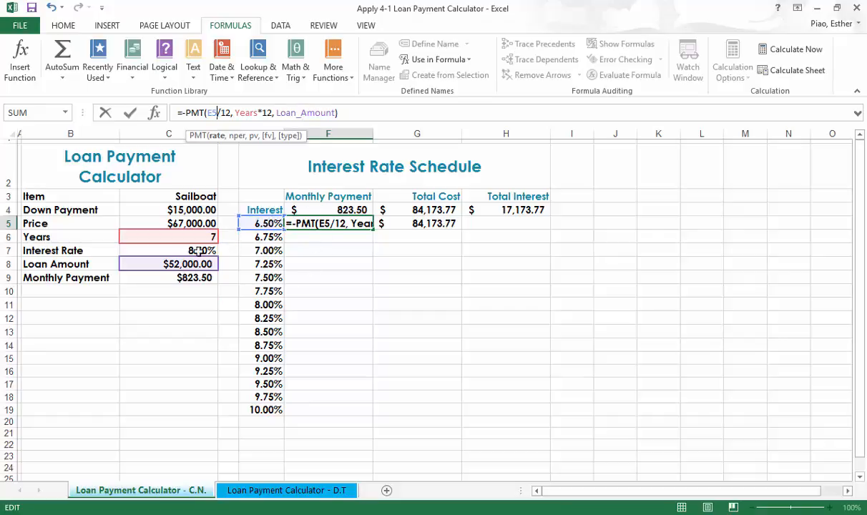
key(Return)
key(Right)
key(Up)
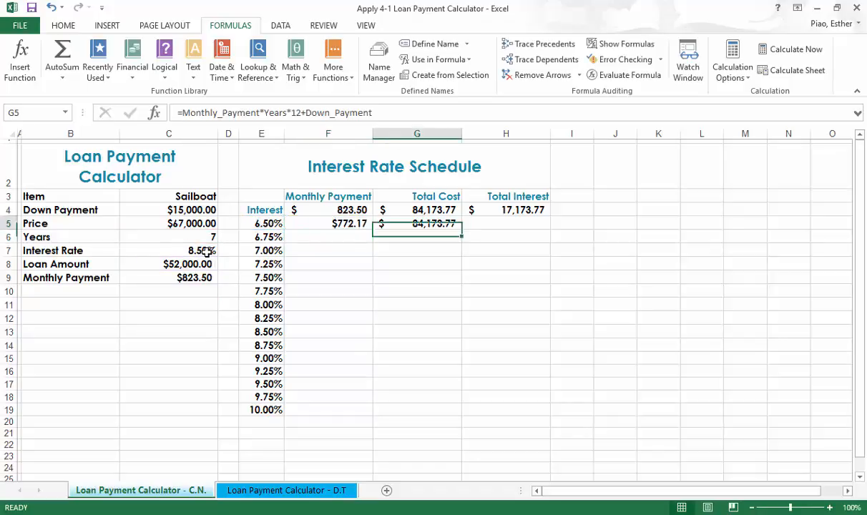
Replace Monthly_Payment with F5 in the G5 total cost formula, making it =F5*Years*12+Down_Payment
click(247, 113)
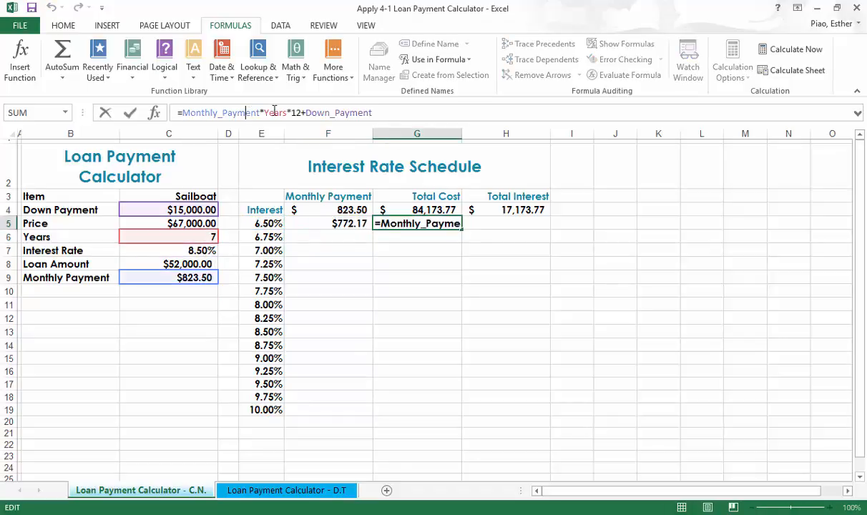
drag(256, 112, 190, 109)
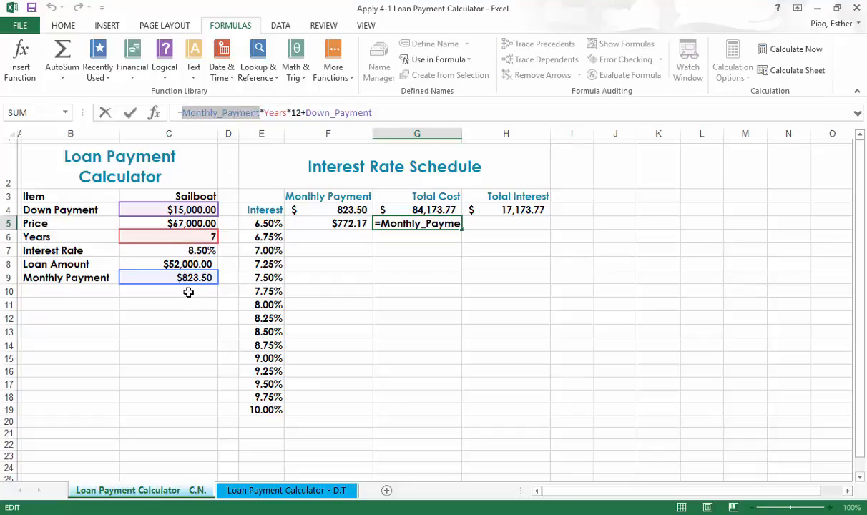
key(Delete)
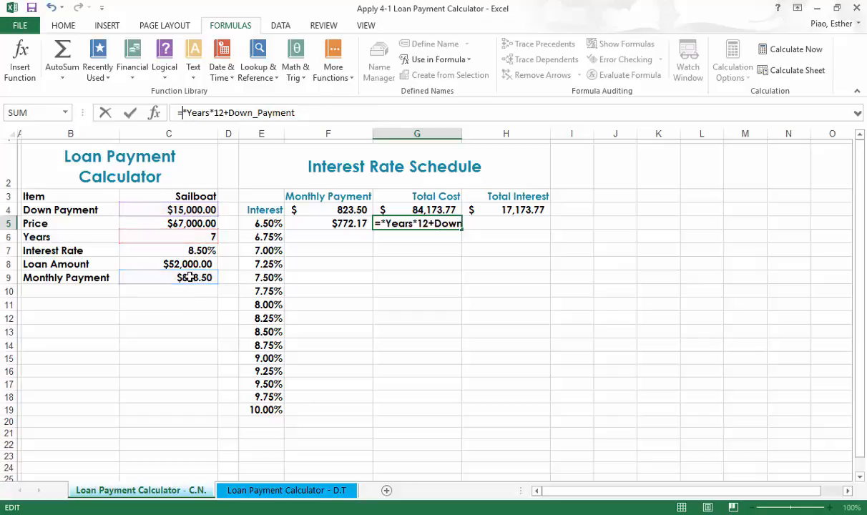
click(350, 224)
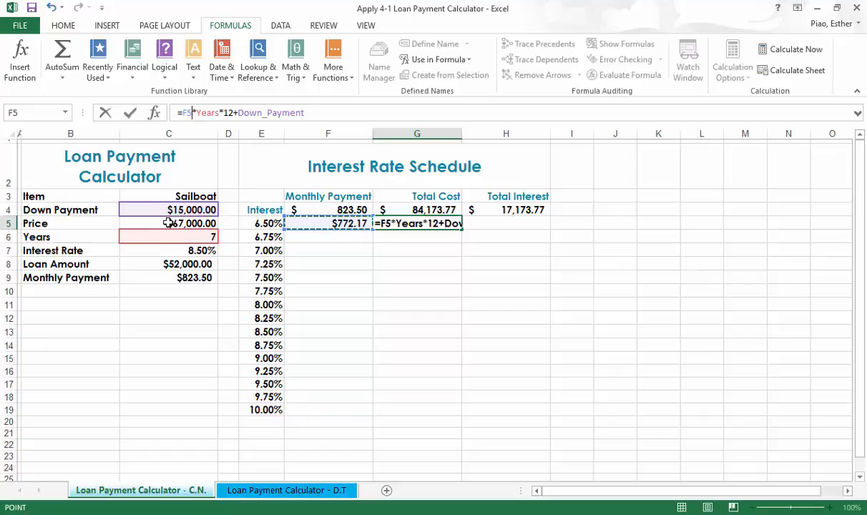
key(Return)
Enter the total interest formula =F5*Years*12-Down_Payment in H5
key(Up)
key(Right)
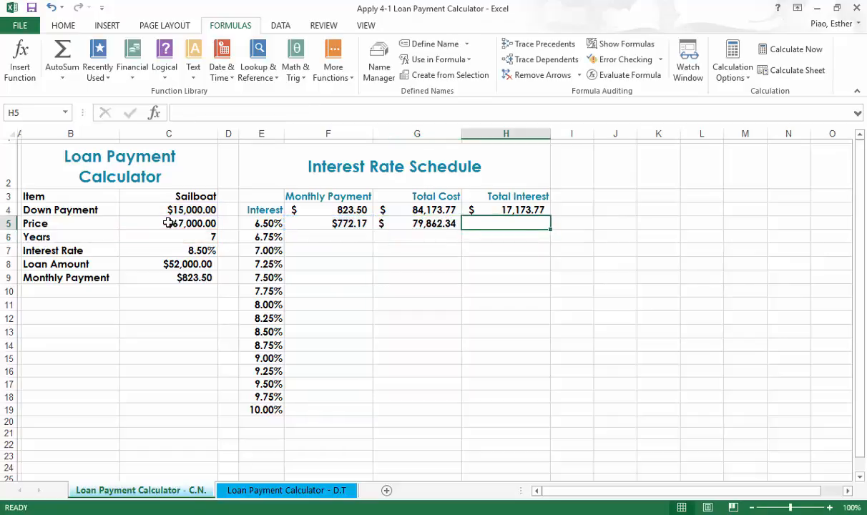
text(=)
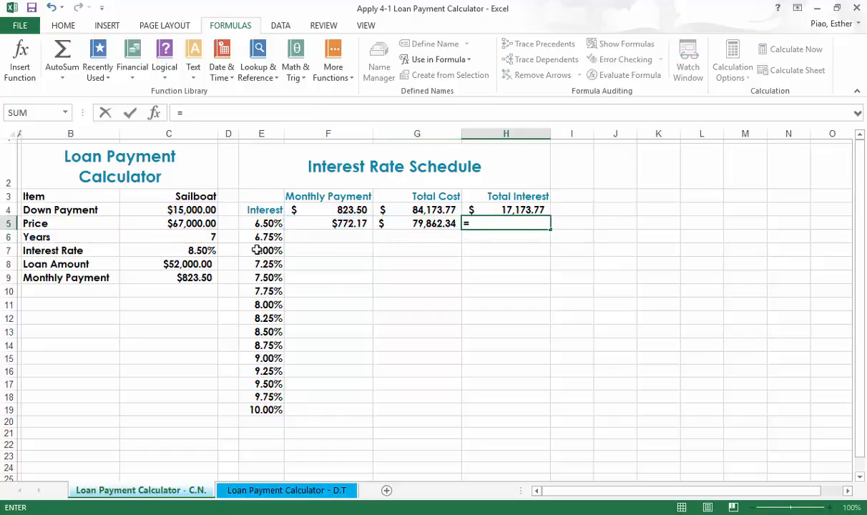
click(341, 224)
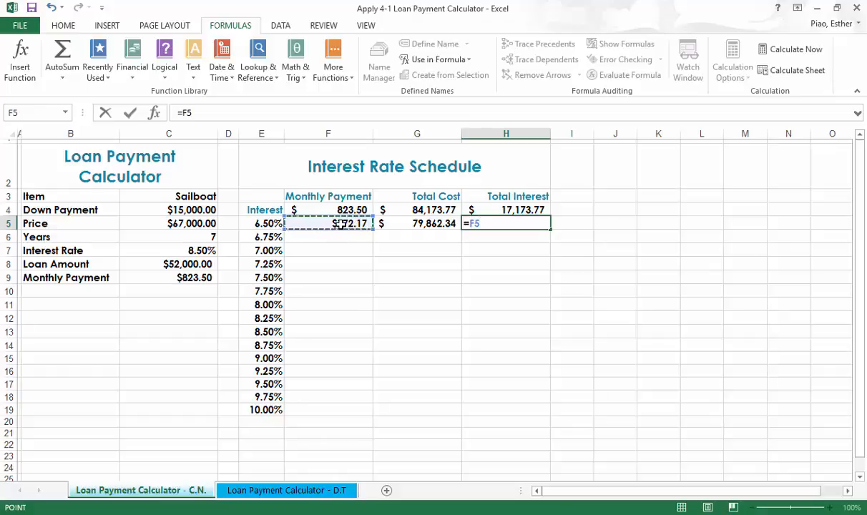
text(*)
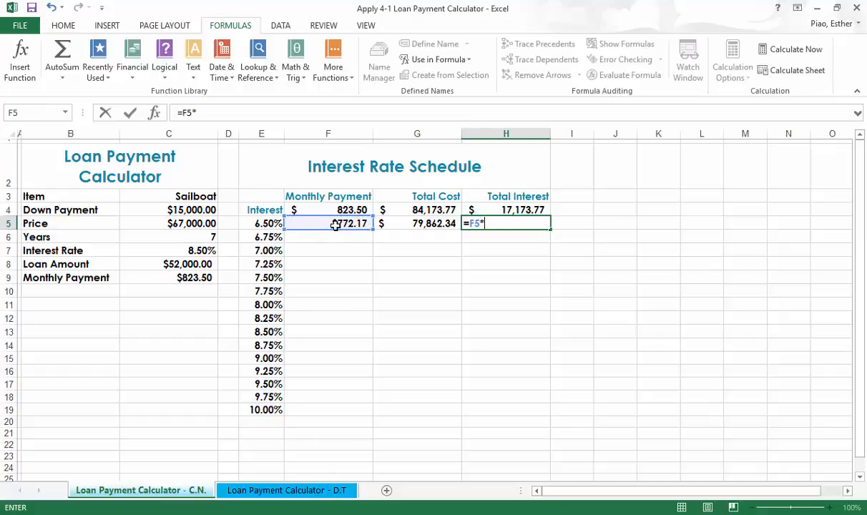
click(208, 237)
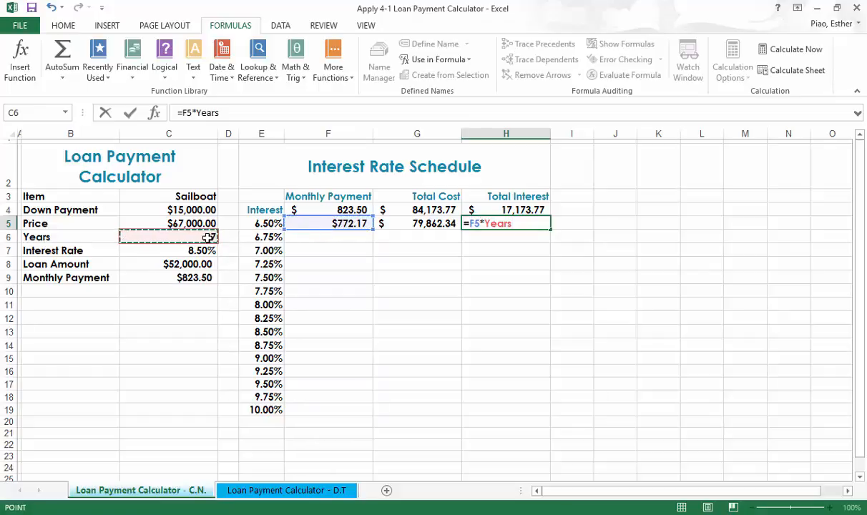
text(*)
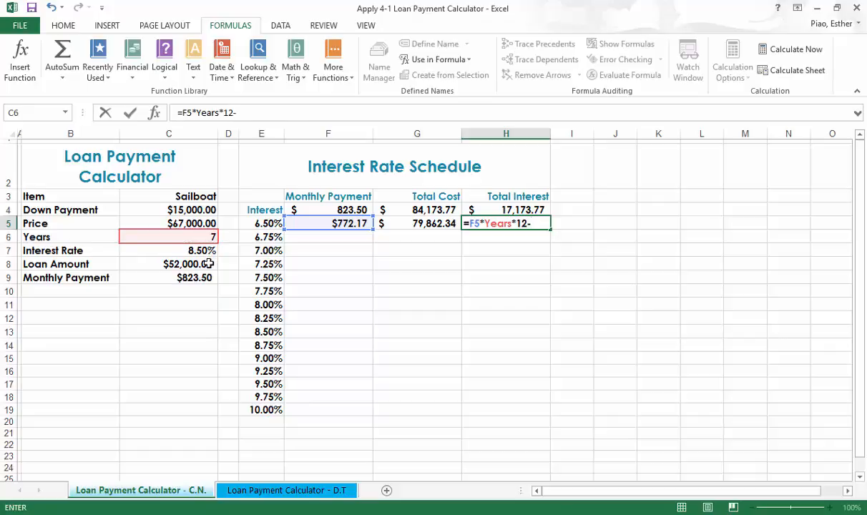
text(12-)
click(206, 209)
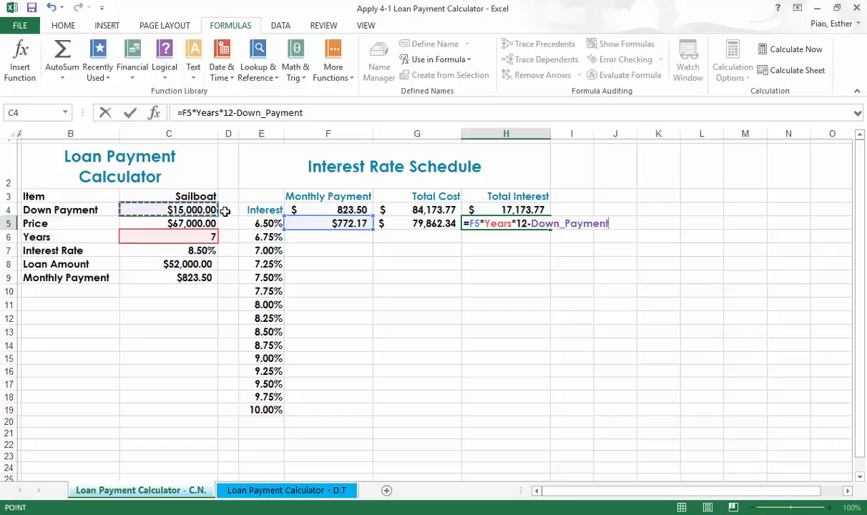
key(Return)
Replace Down_Payment with Loan_Amount in the H5 total interest formula, making it =F5*Years*12-Loan_Amount
click(508, 223)
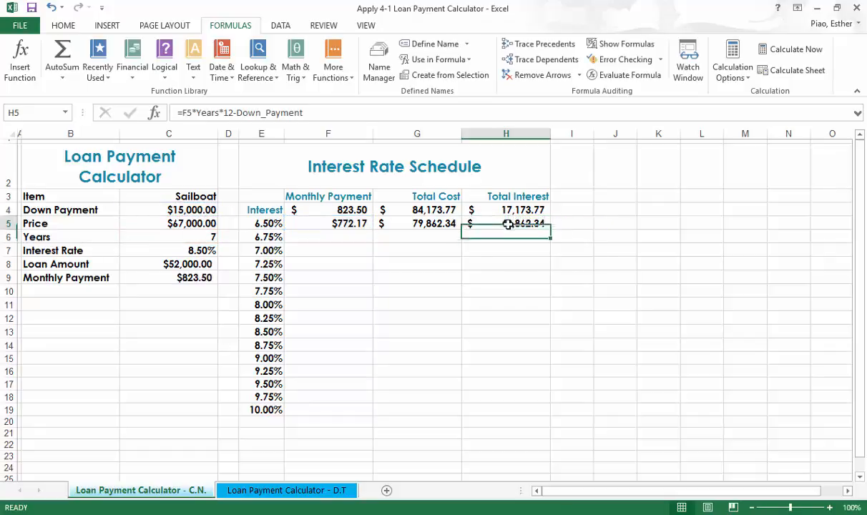
click(283, 114)
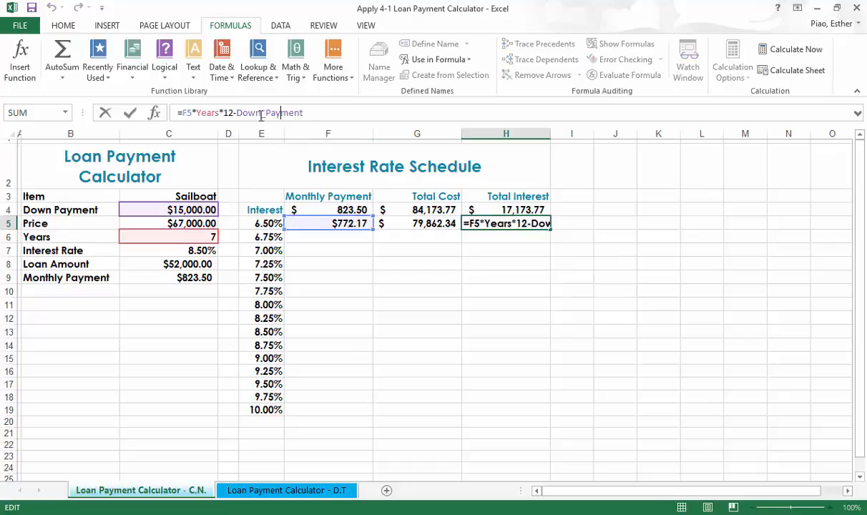
drag(237, 115, 377, 113)
text(loan)
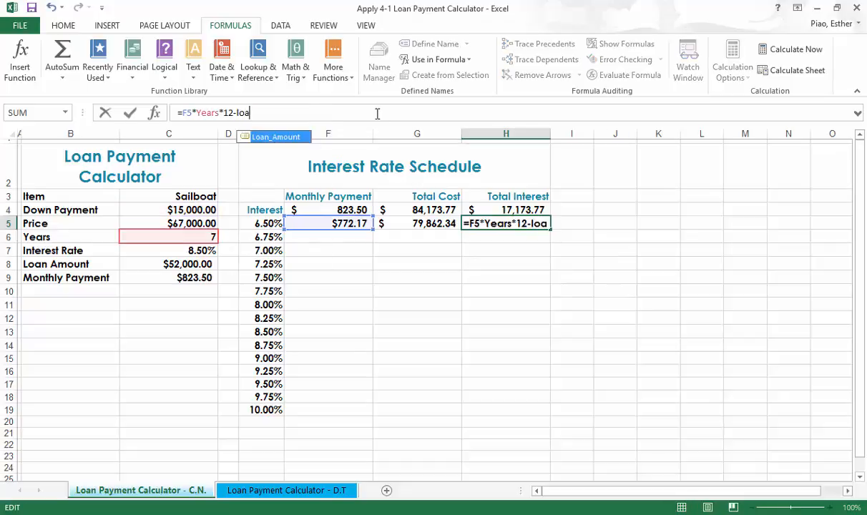
double_click(279, 136)
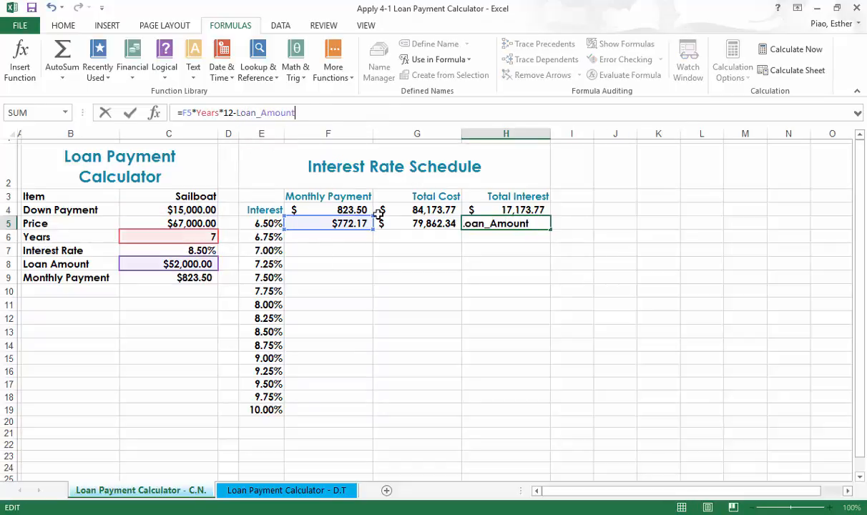
key(Return)
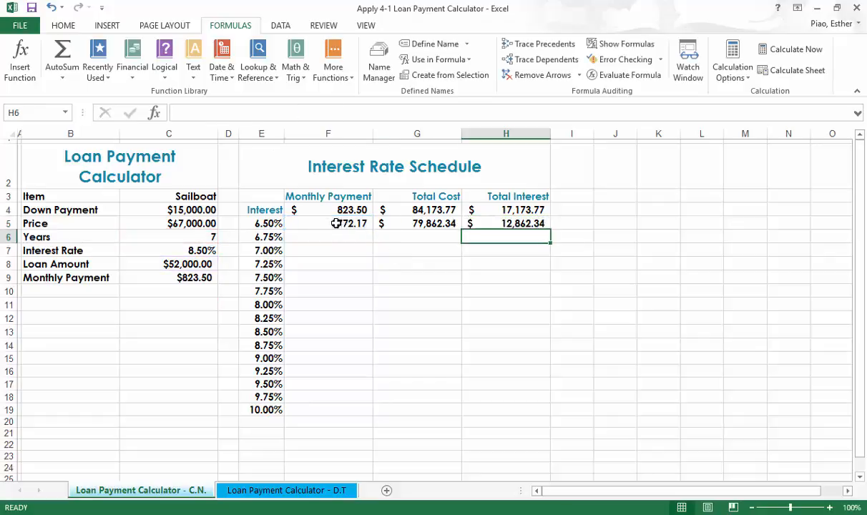
Fill the F5:H5 formulas down through row 19 for all the interest rates and deselect the range
drag(336, 223, 497, 224)
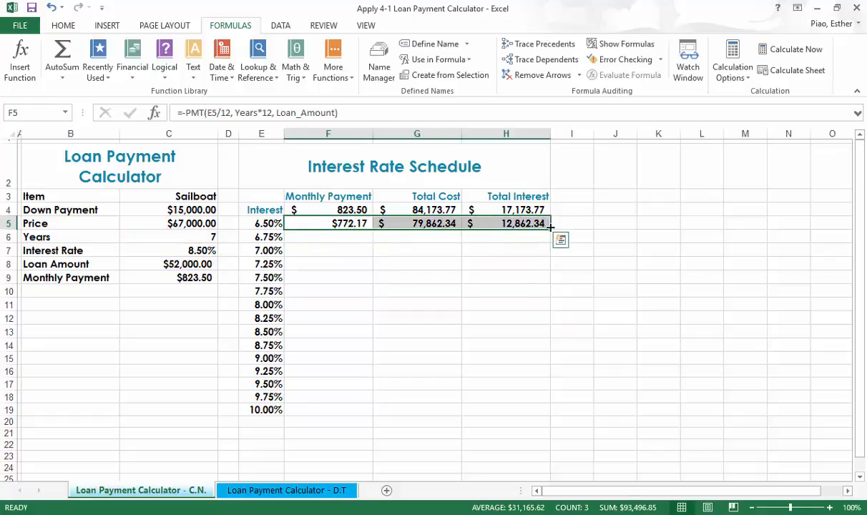
drag(550, 226, 550, 413)
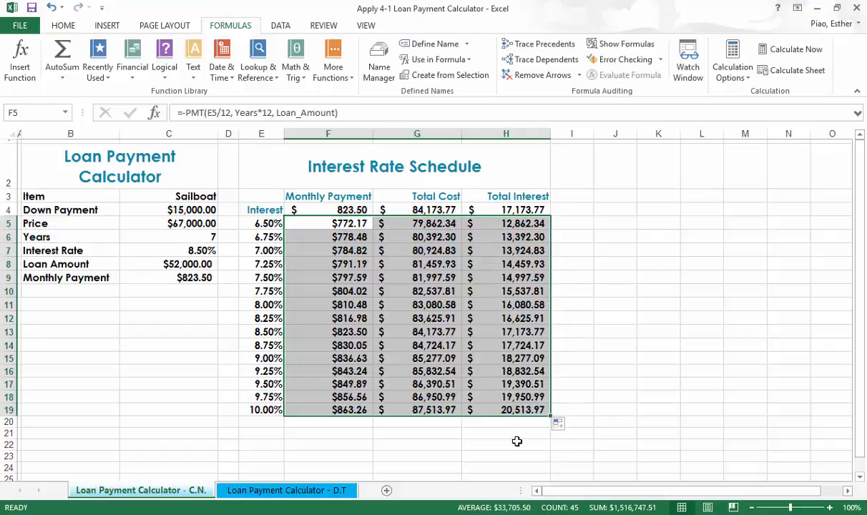
click(516, 441)
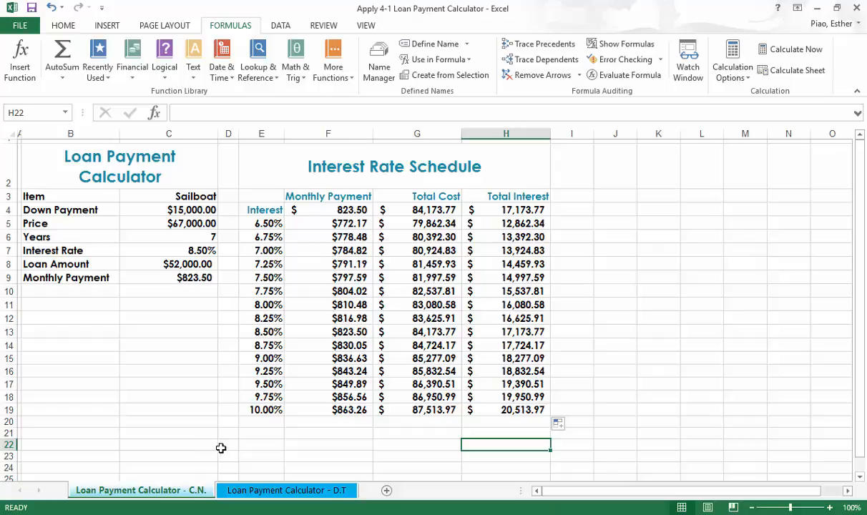
Create a copy of the Loan Payment Calculator - C.N. sheet and place it before the original
right_click(184, 494)
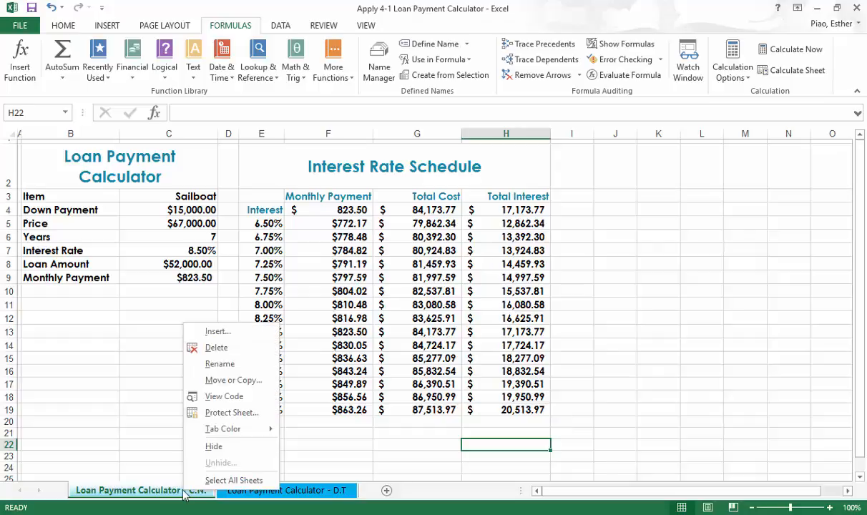
click(233, 380)
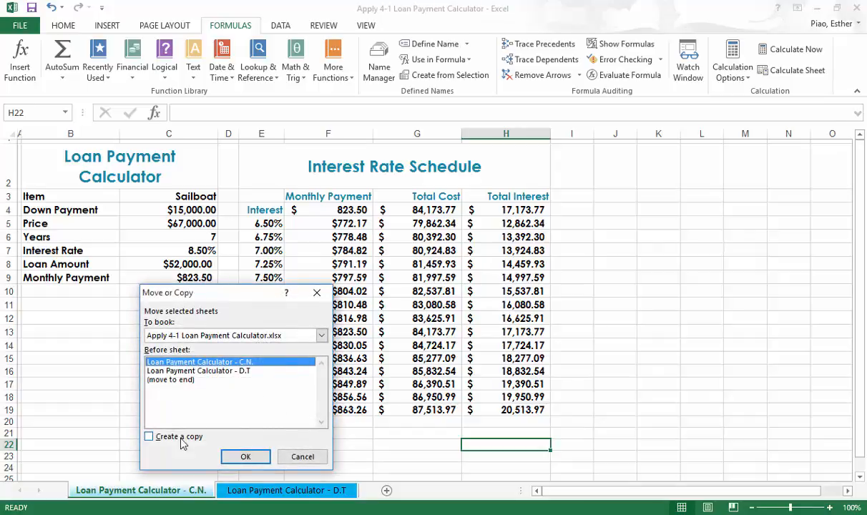
click(151, 437)
click(243, 456)
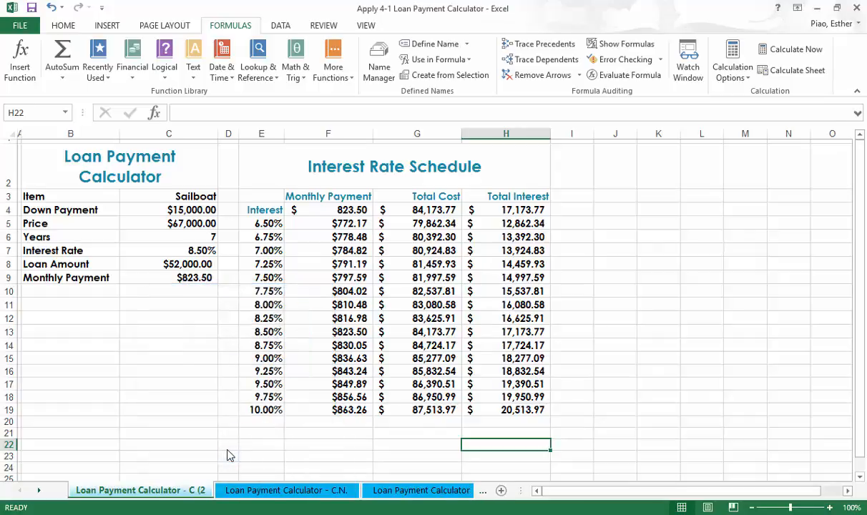
Rename the copied sheet as Loan Payment Calculator - $ S
double_click(194, 492)
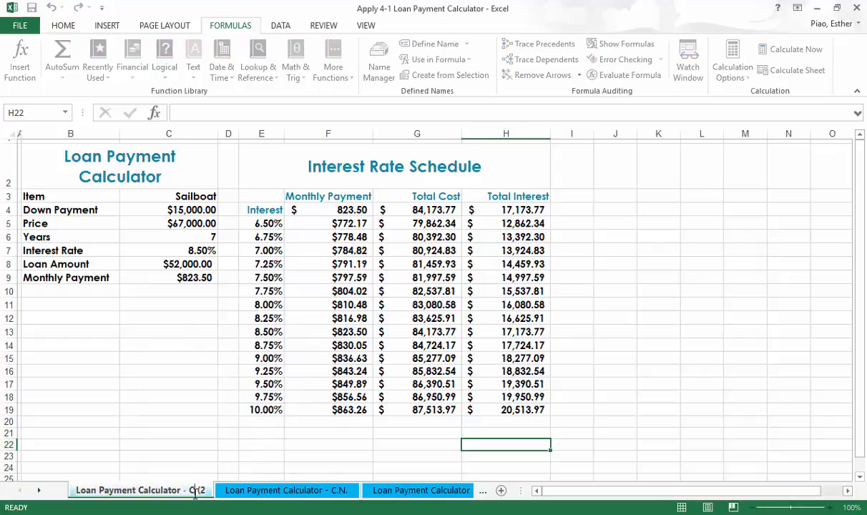
key(BackSpace)
key(BackSpace)
key(BackSpace)
key(BackSpace)
key(BackSpace)
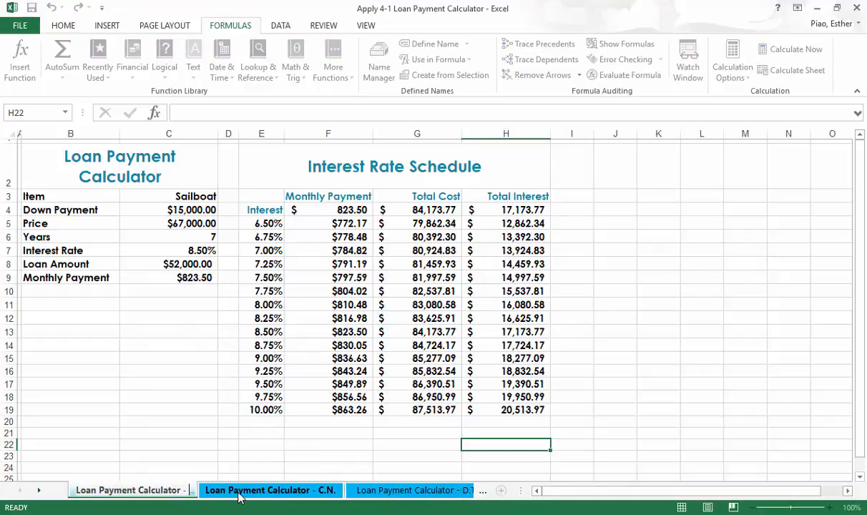
text($)
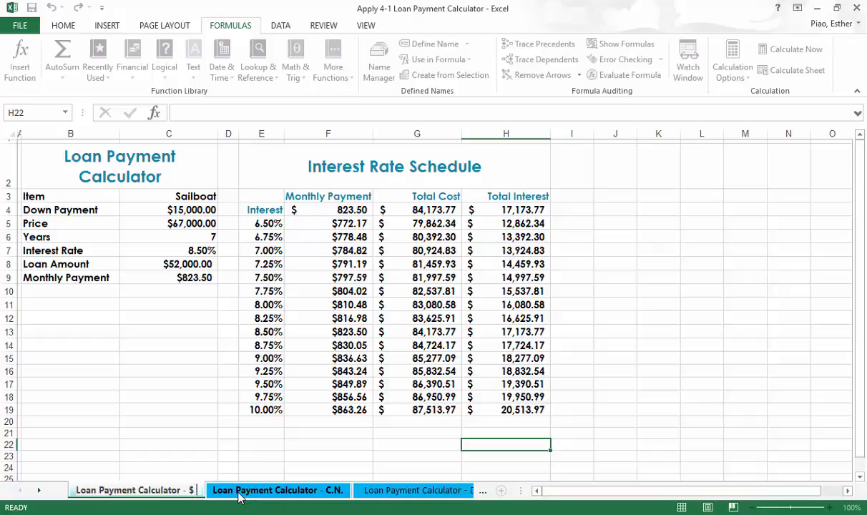
text( s.)
key(Return)
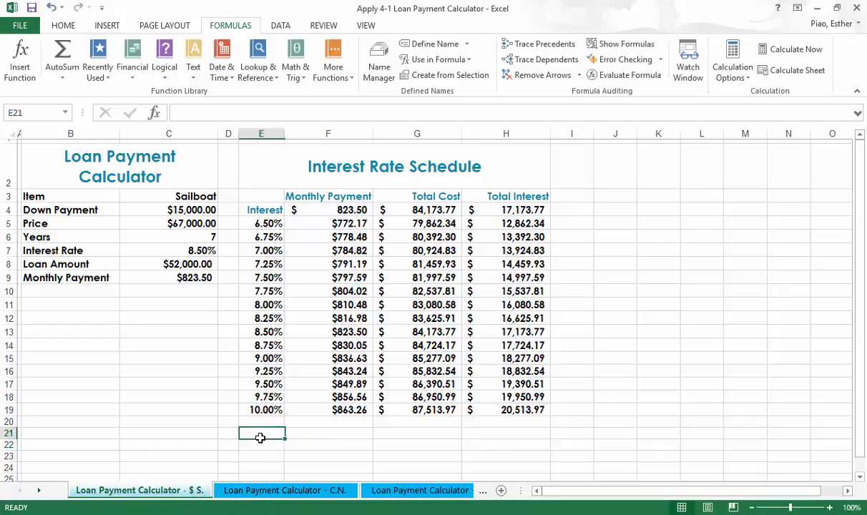
Clear the contents of the schedule range F5:H19 on the $ S. sheet
drag(307, 223, 489, 410)
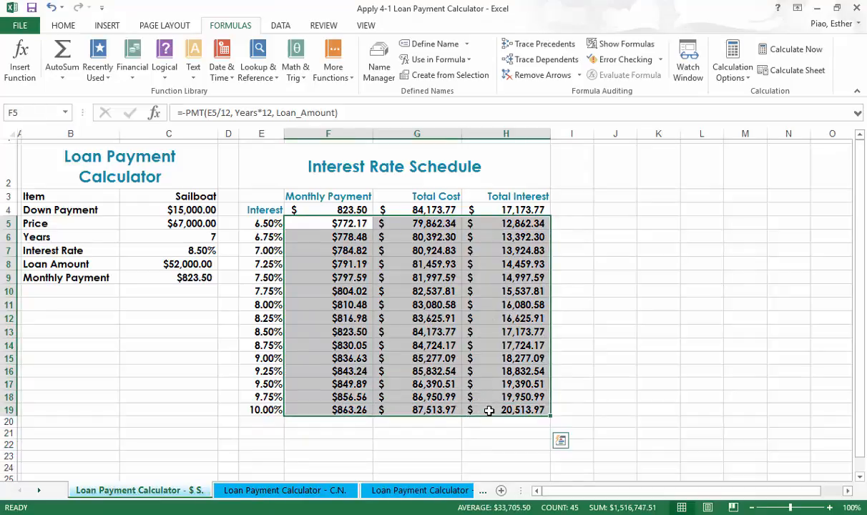
right_click(400, 325)
click(483, 177)
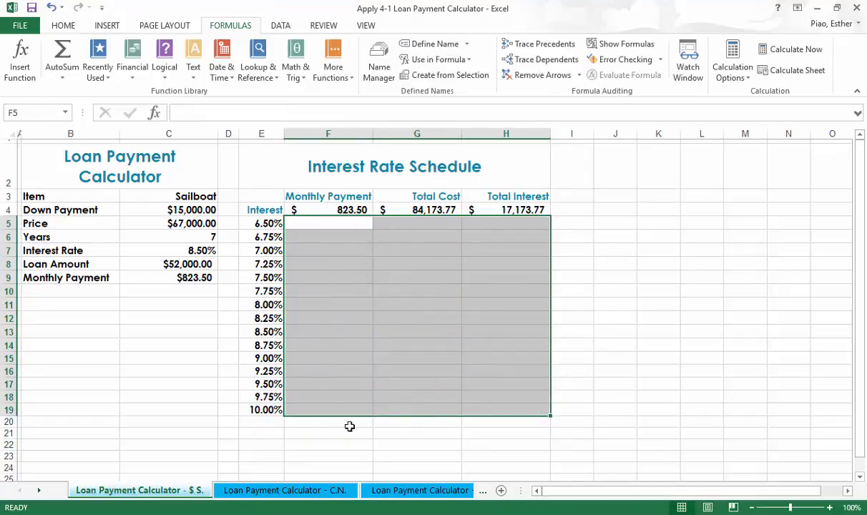
Display the formulas on the C.N. sheet, fit column F to its contents, and examine the cells referenced by the F5 payment formula
click(330, 490)
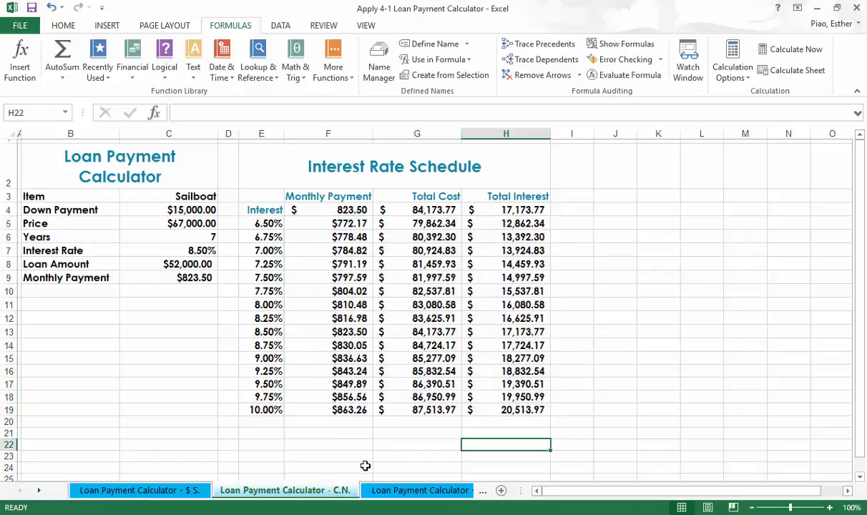
click(195, 495)
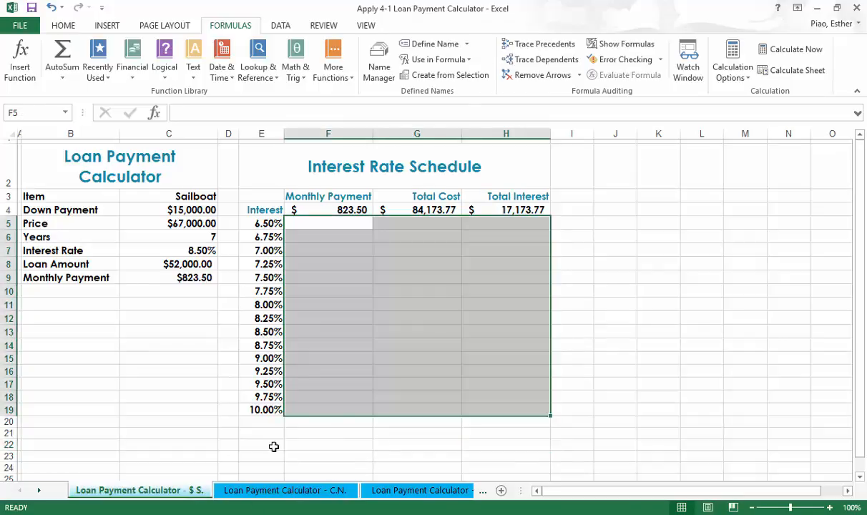
click(271, 495)
key(ctrl+grave)
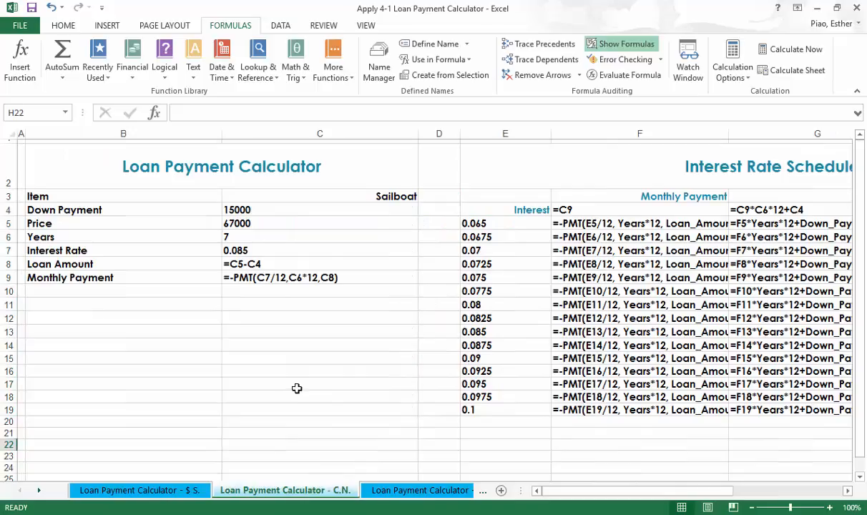
drag(553, 492, 630, 492)
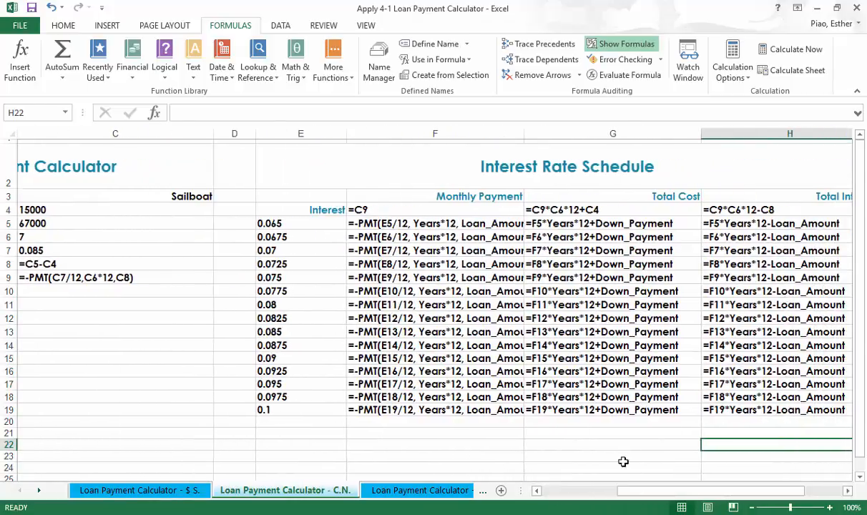
double_click(525, 134)
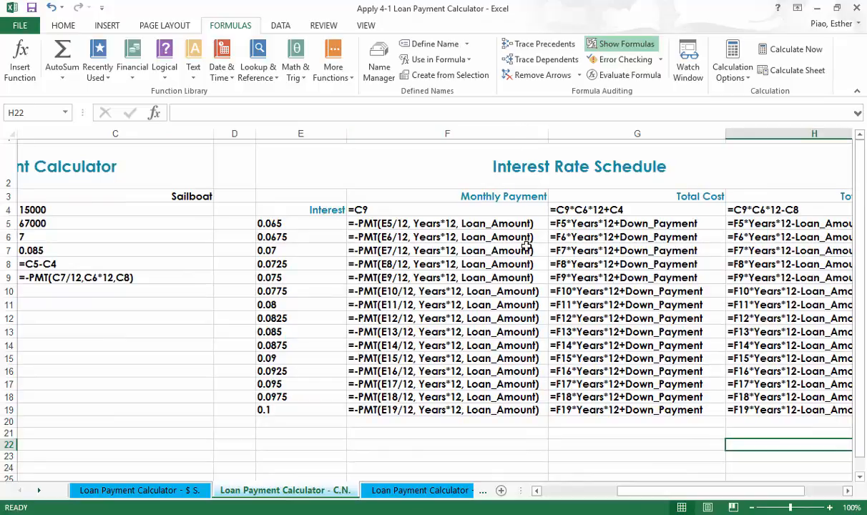
click(488, 222)
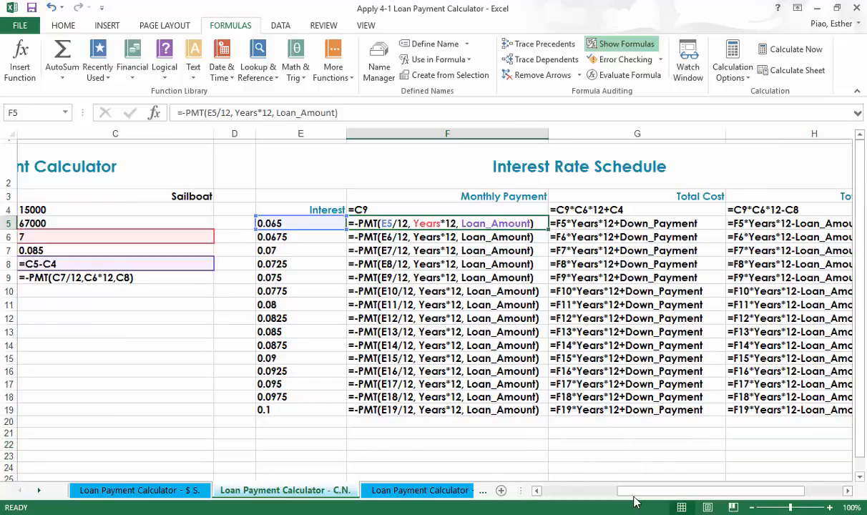
drag(628, 491, 614, 497)
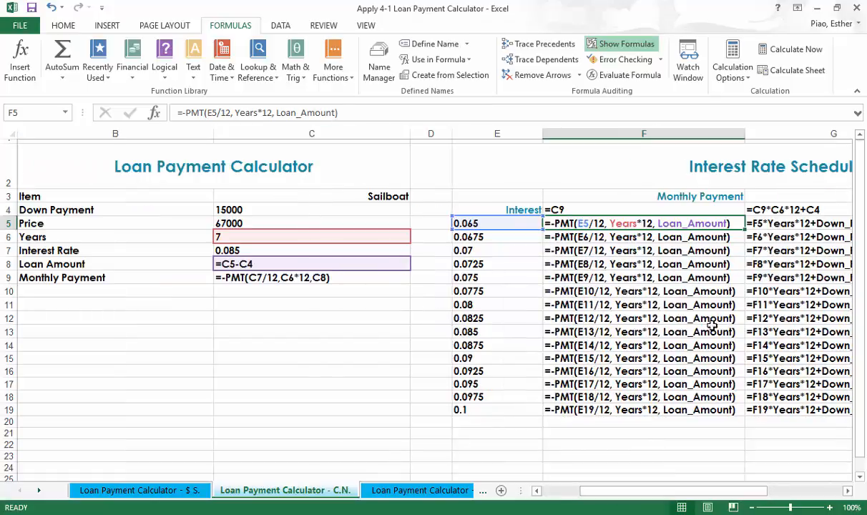
Examine the Total Cost and Total Interest formulas on the C.N. sheet and return to the $ S. sheet
drag(672, 492, 710, 499)
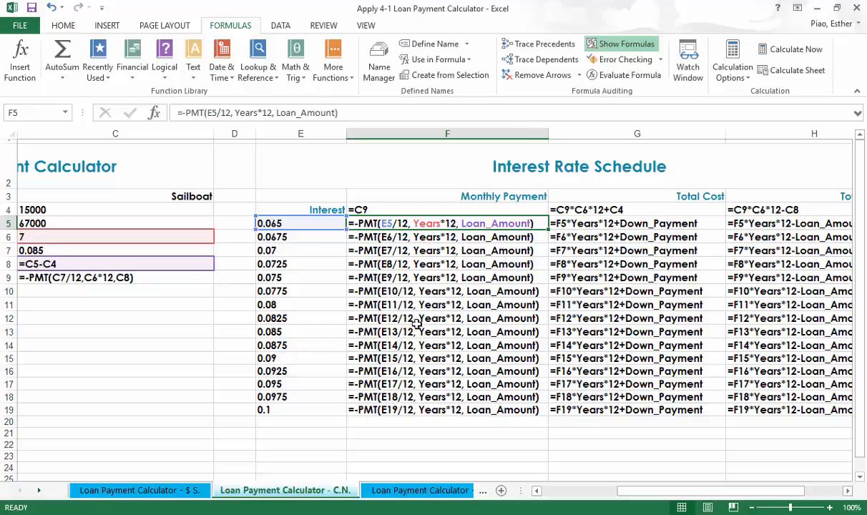
click(195, 490)
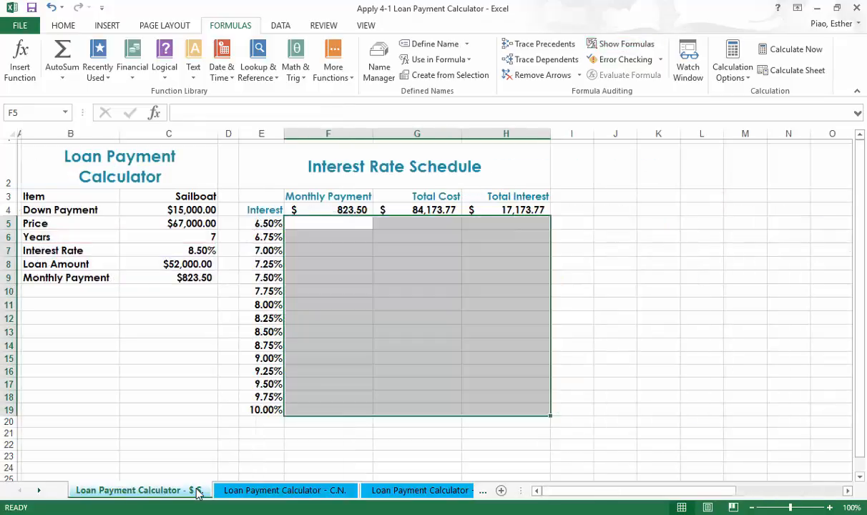
click(346, 224)
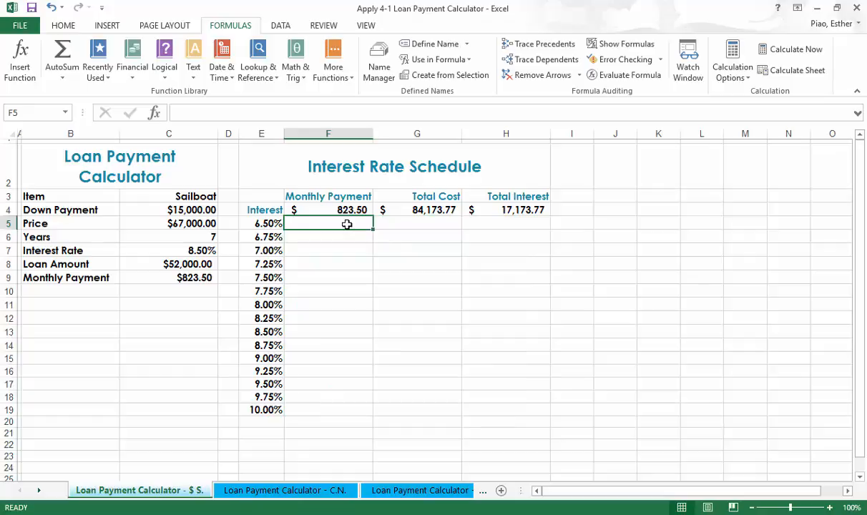
text(=)
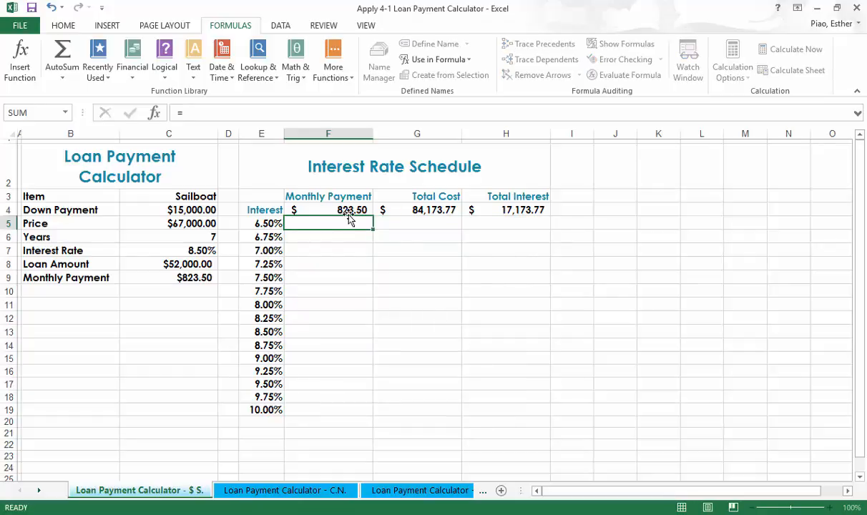
key(Escape)
click(190, 223)
click(88, 226)
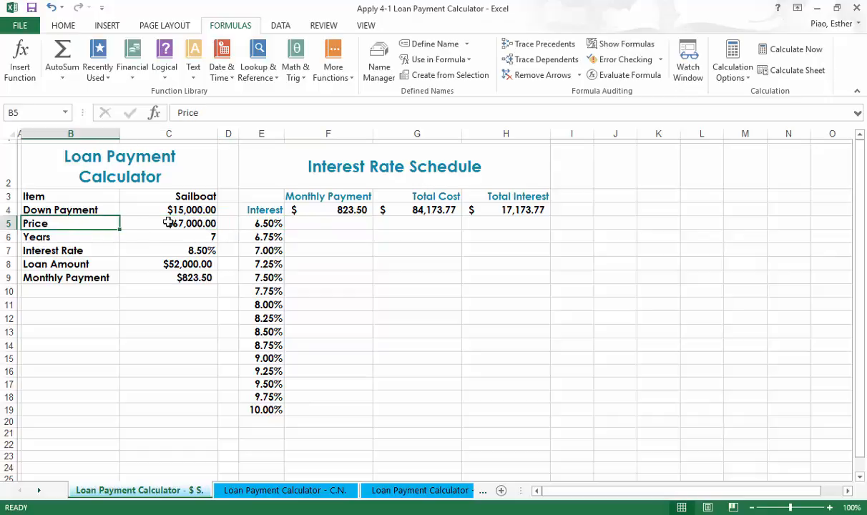
click(169, 223)
click(320, 222)
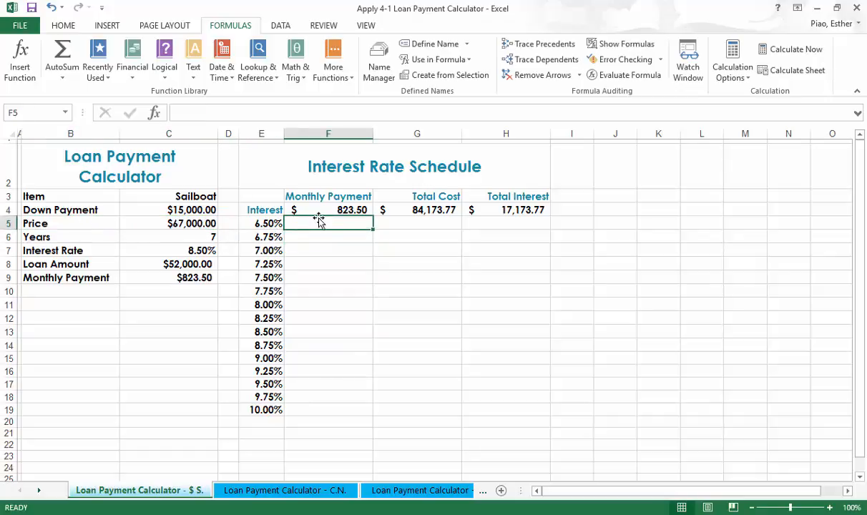
Clear the loan amount and monthly payment formulas from C8:C9 on the $ S. sheet
drag(186, 265, 188, 279)
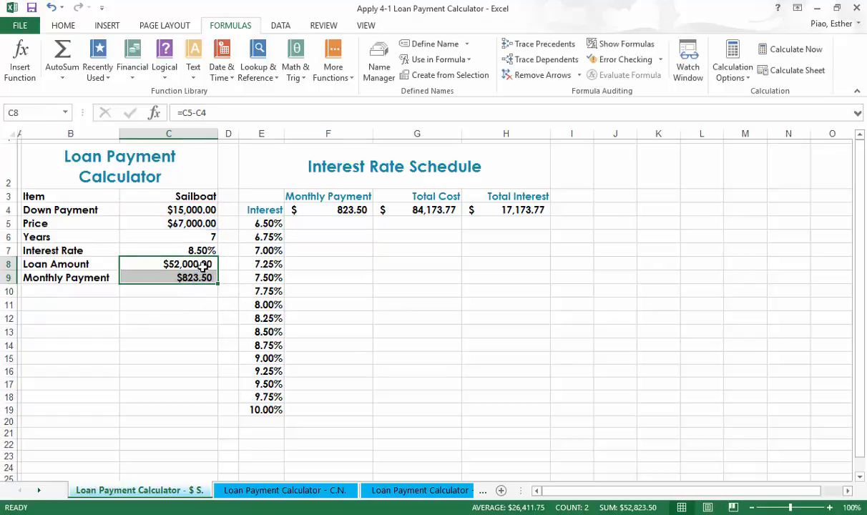
right_click(202, 264)
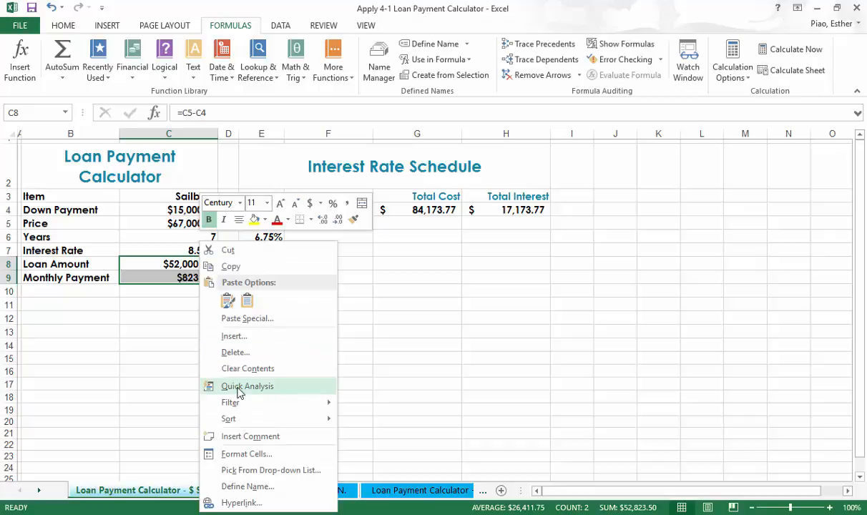
click(247, 368)
Try the loan amount formula =Price-Down_Payment in C8, using the worksheet-level Down_Payment name
click(184, 264)
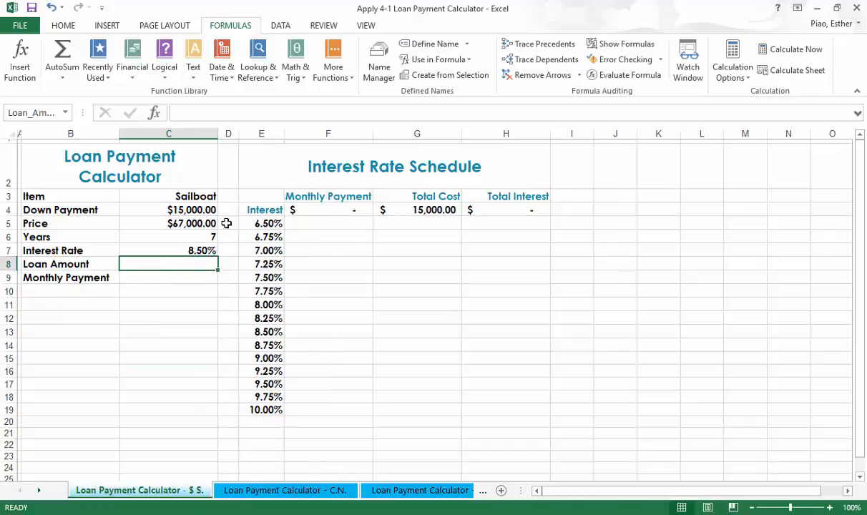
text(=)
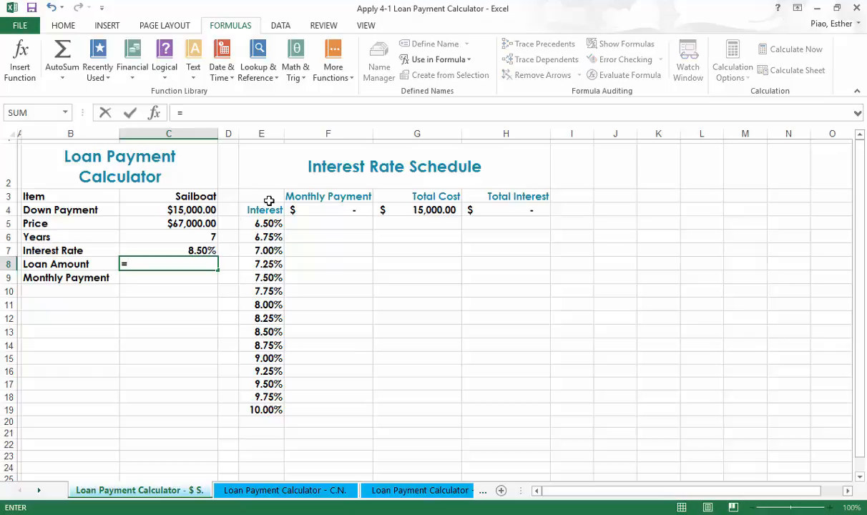
text(p)
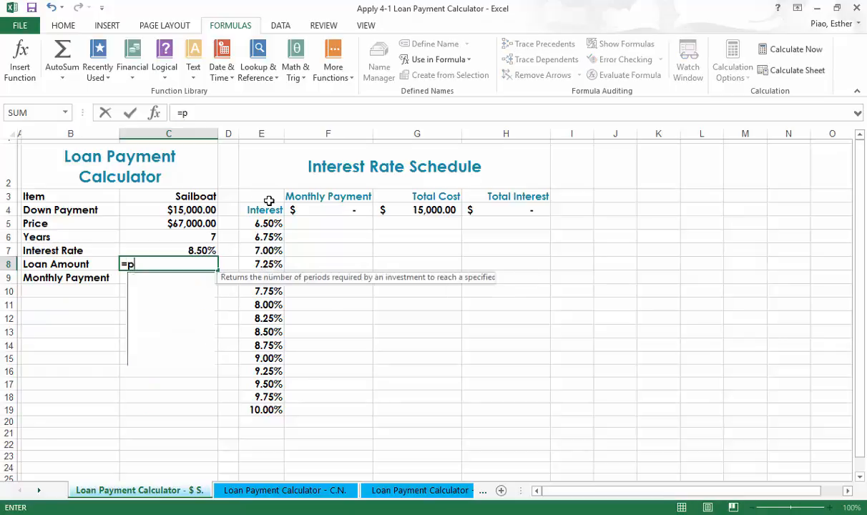
text(rice-down)
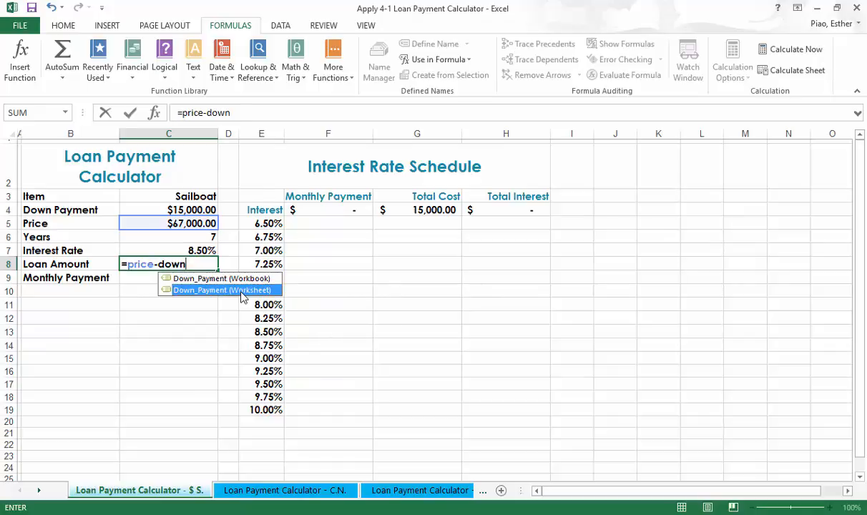
double_click(239, 289)
key(Return)
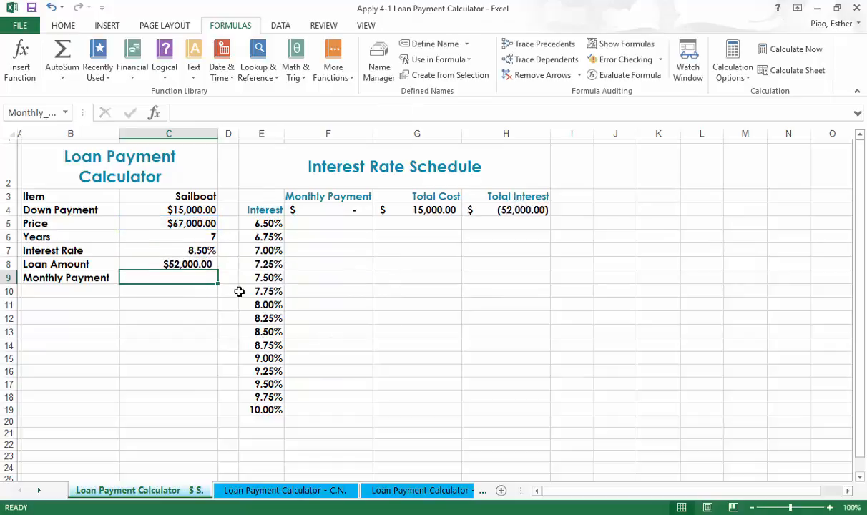
Replace the loan amount formula in C8 with the cell-reference formula =C5-C4
key(Up)
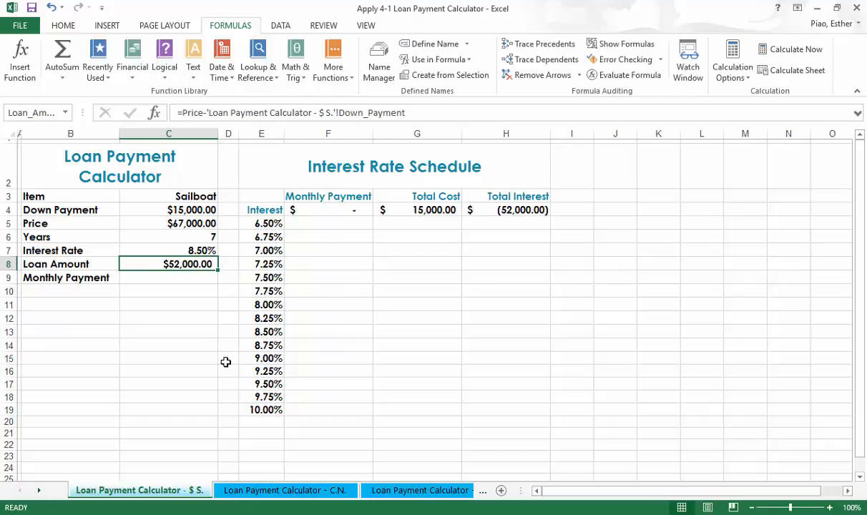
key(Delete)
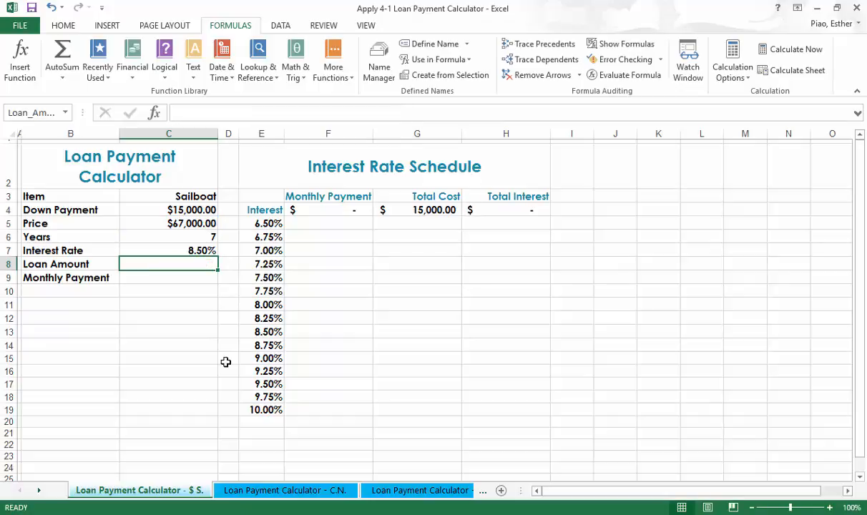
text(=)
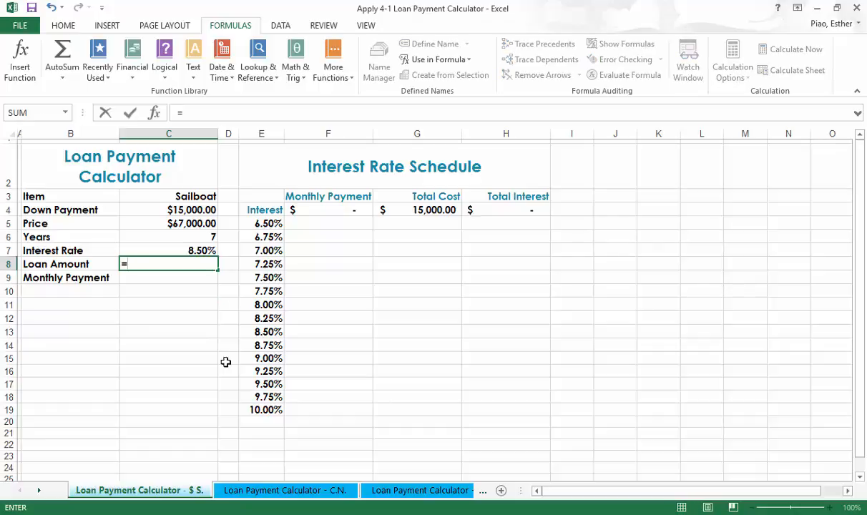
text(c5)
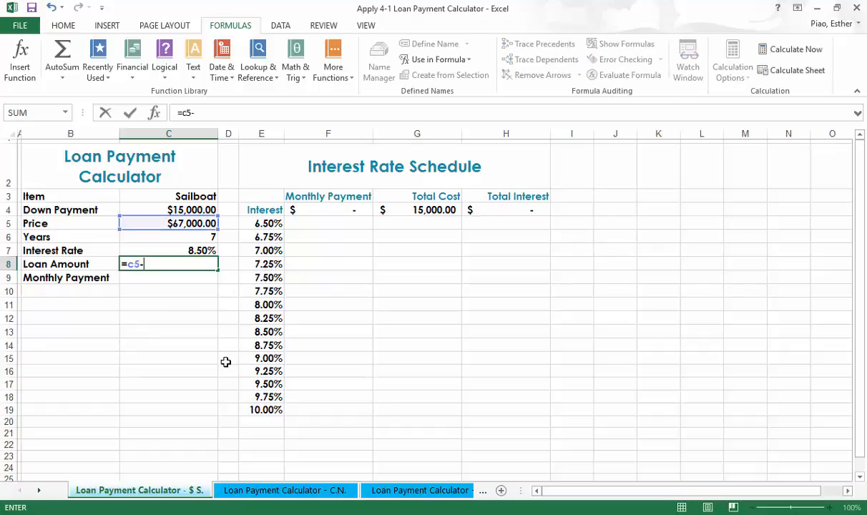
text(-c4)
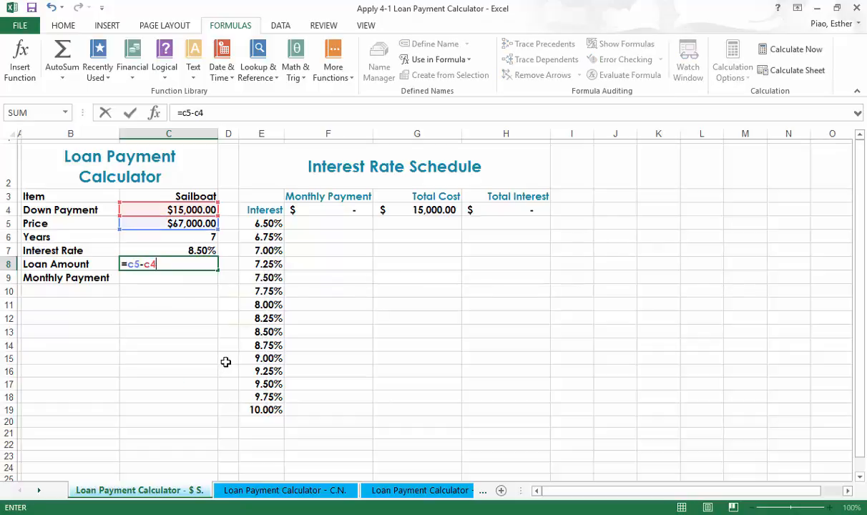
key(Return)
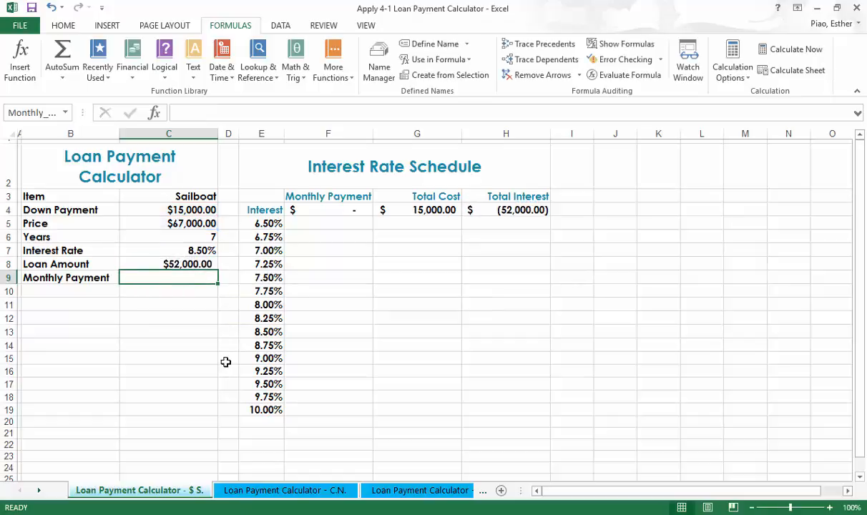
Start the monthly payment formula in C9 as a negated PMT function, =-PMT(
text(=)
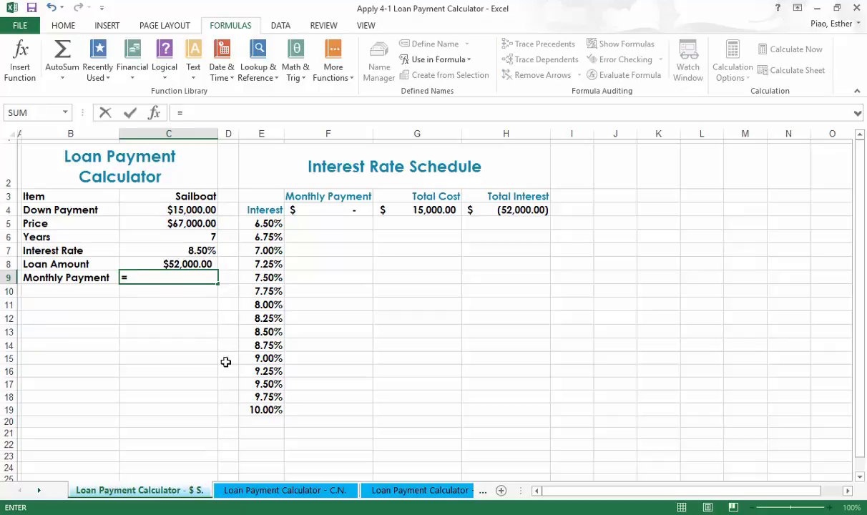
text(-)
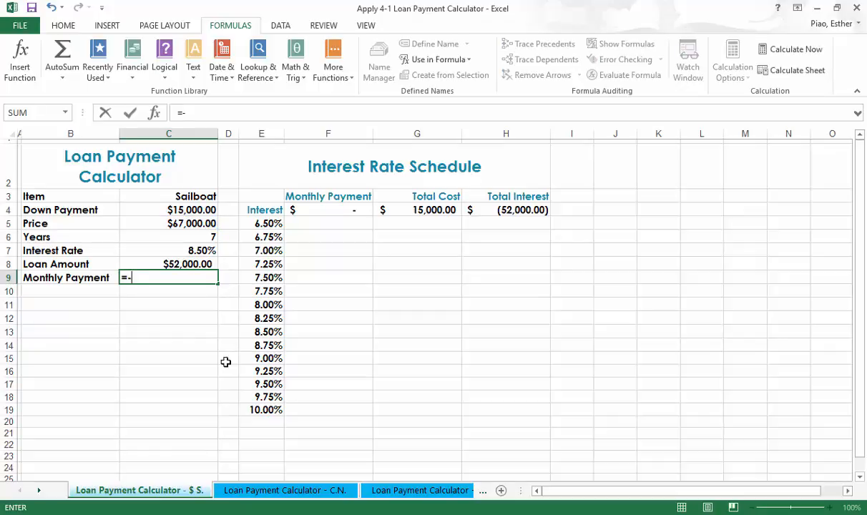
text(pmt()
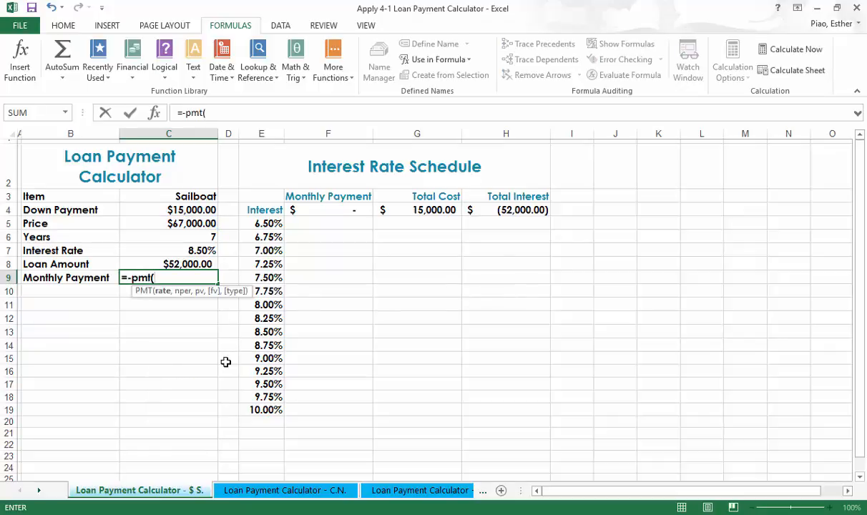
text(interest)
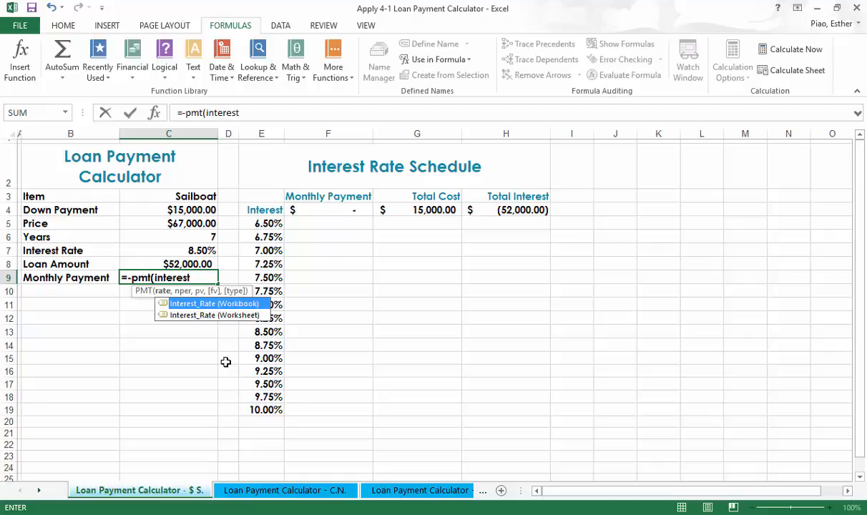
key(BackSpace)
key(BackSpace)
key(BackSpace)
key(BackSpace)
key(BackSpace)
key(BackSpace)
key(BackSpace)
key(BackSpace)
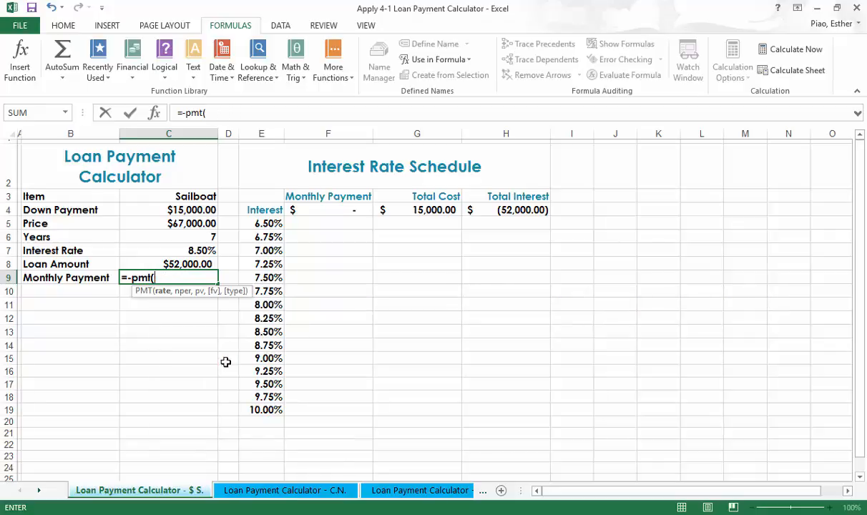
Complete the C9 payment formula with the PMT arguments C7/12, C6*12 and C8
text(c7)
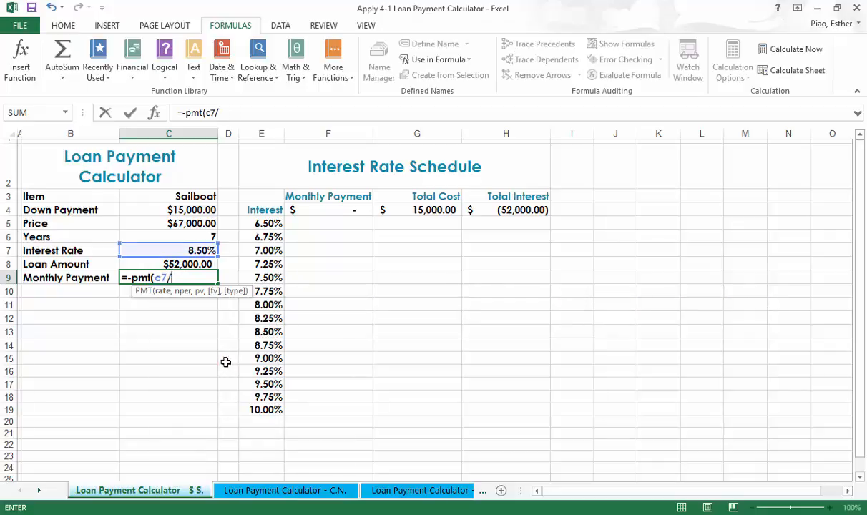
text(/12,)
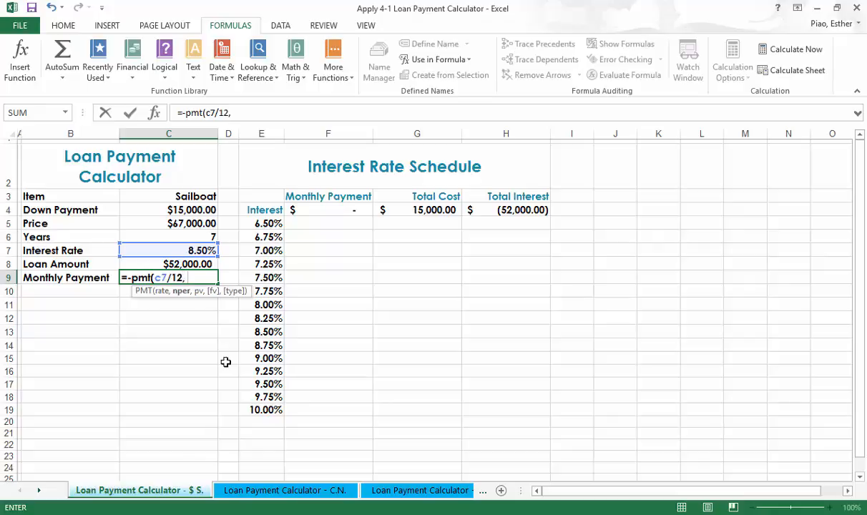
text( c6*)
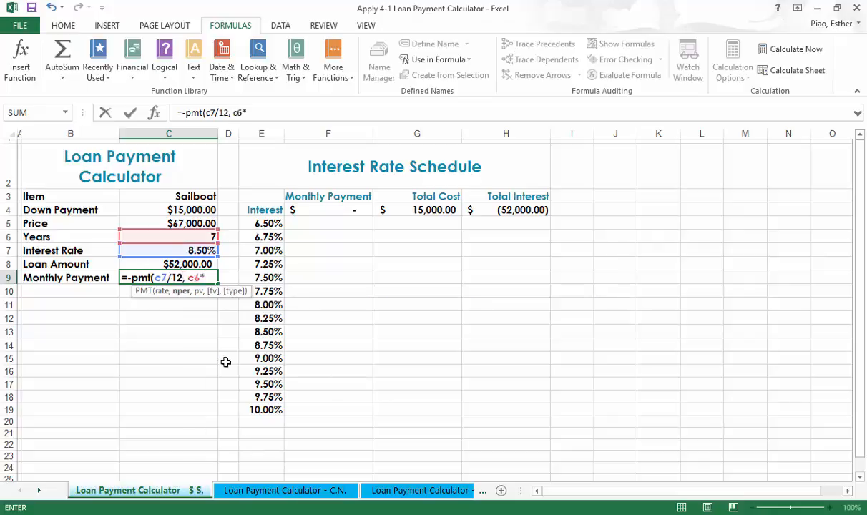
text(12,)
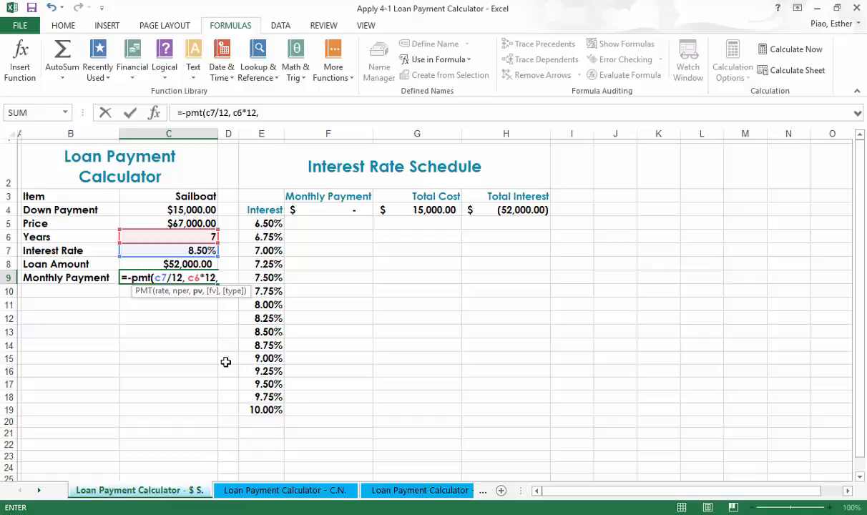
text(c8)
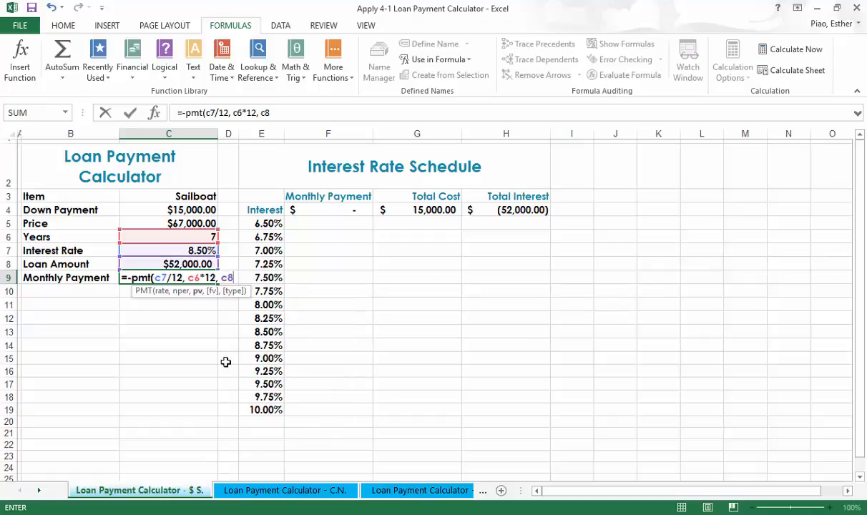
text())
key(Return)
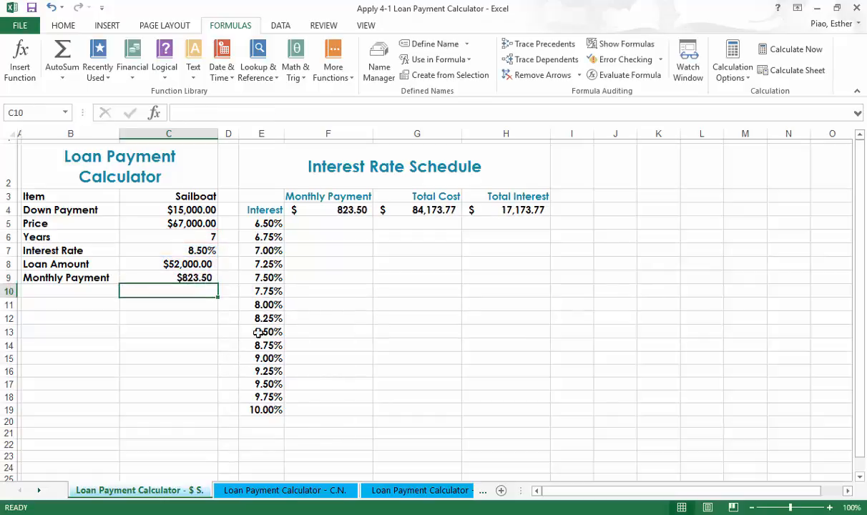
Enter the monthly payment formula =-PMT(E5/12, C6, C8) in F5 for the 6.50% interest rate
click(352, 224)
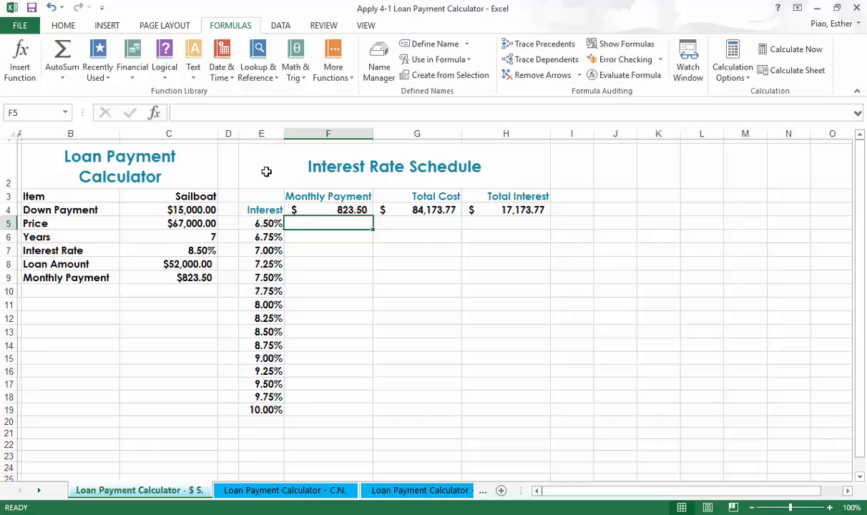
drag(269, 223, 508, 225)
click(341, 219)
text(=)
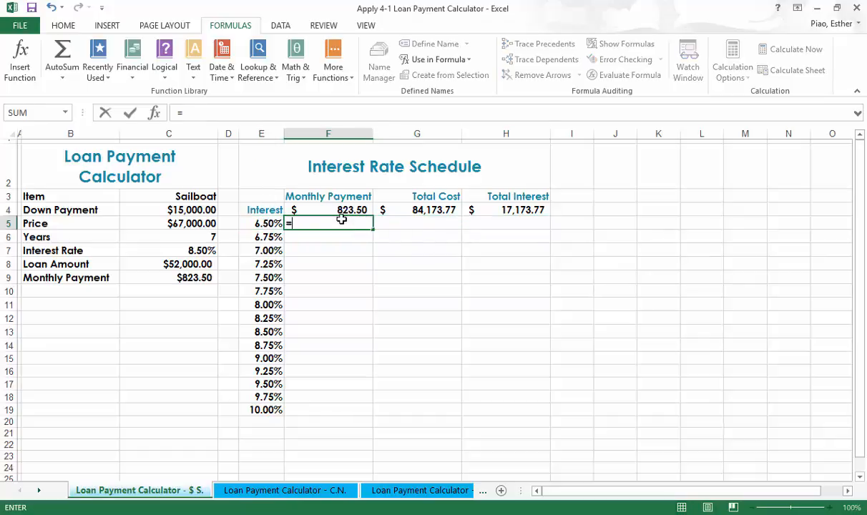
text(-pmt)
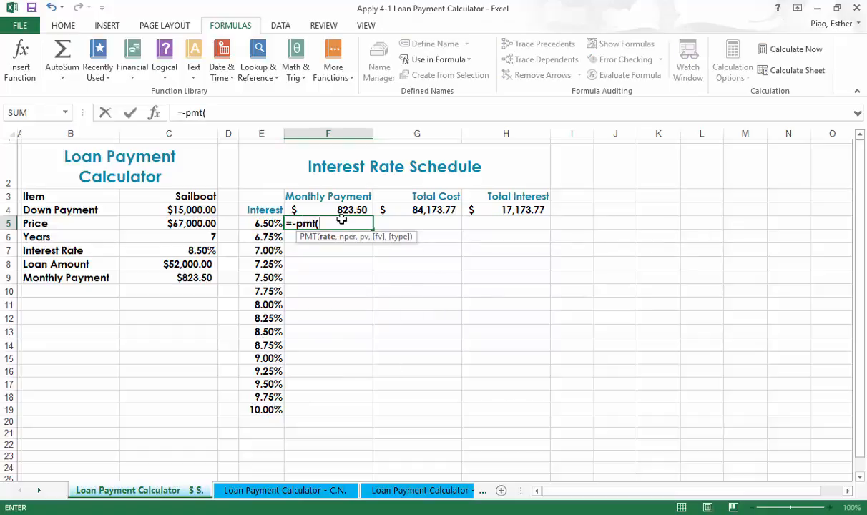
text((e5/1)
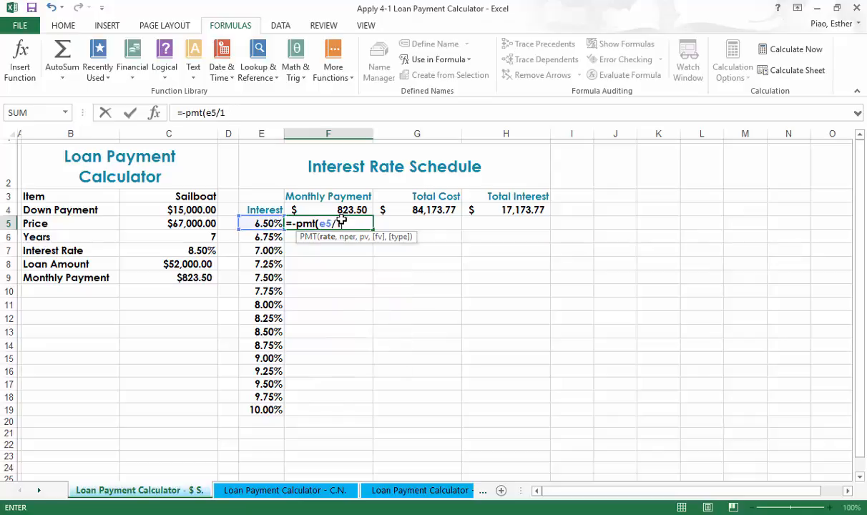
text(2,)
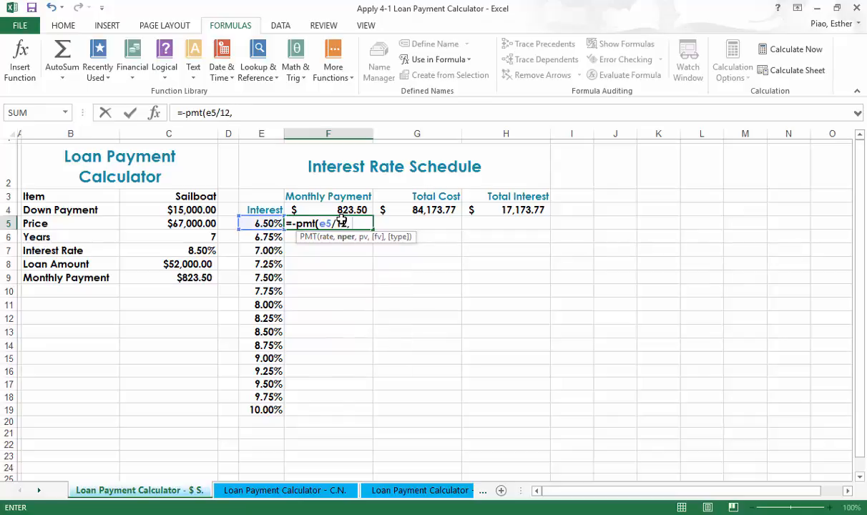
text( c)
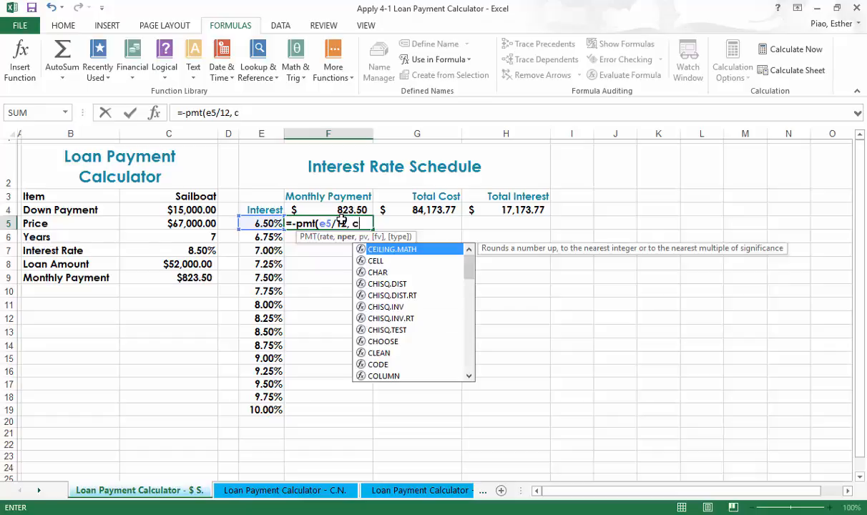
text(6)
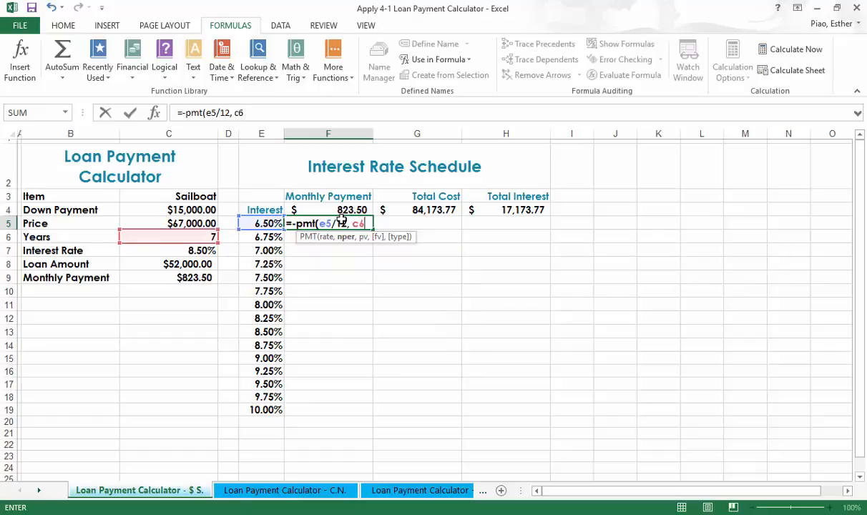
text(,)
text(c8)
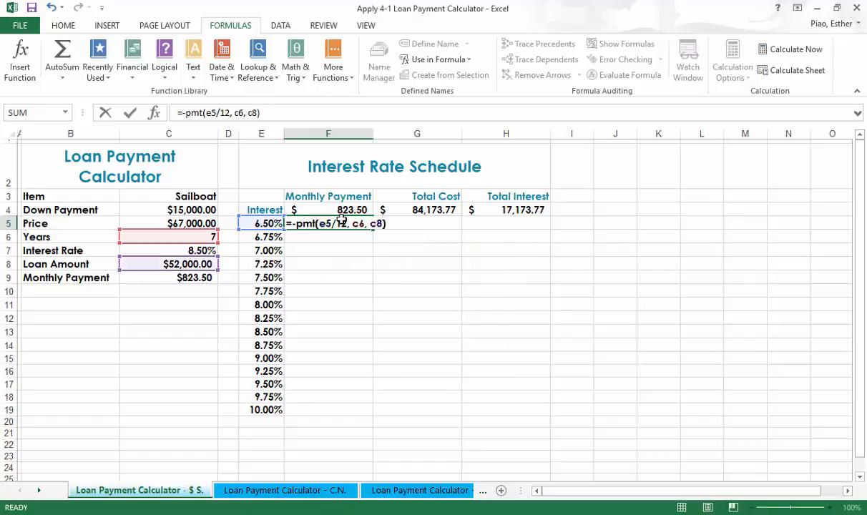
key(Return)
Correct the number of periods in the F5 payment formula to C6*12
click(354, 222)
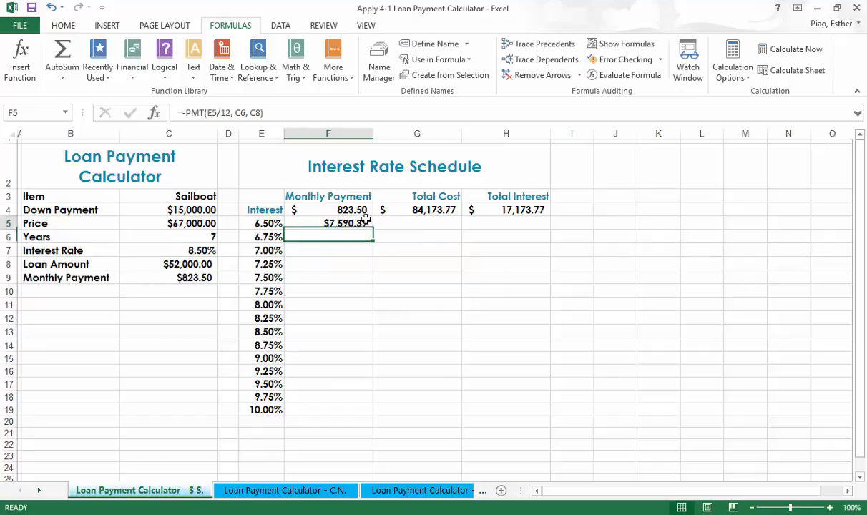
click(246, 113)
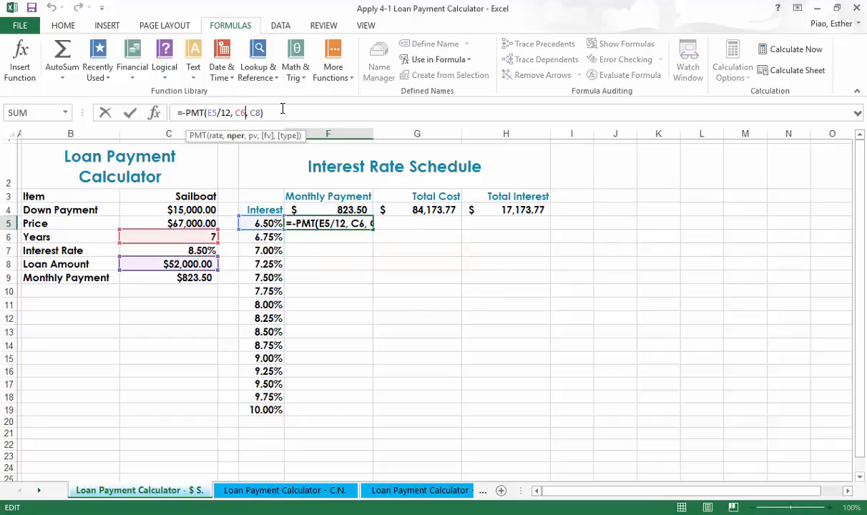
text(*12)
key(Return)
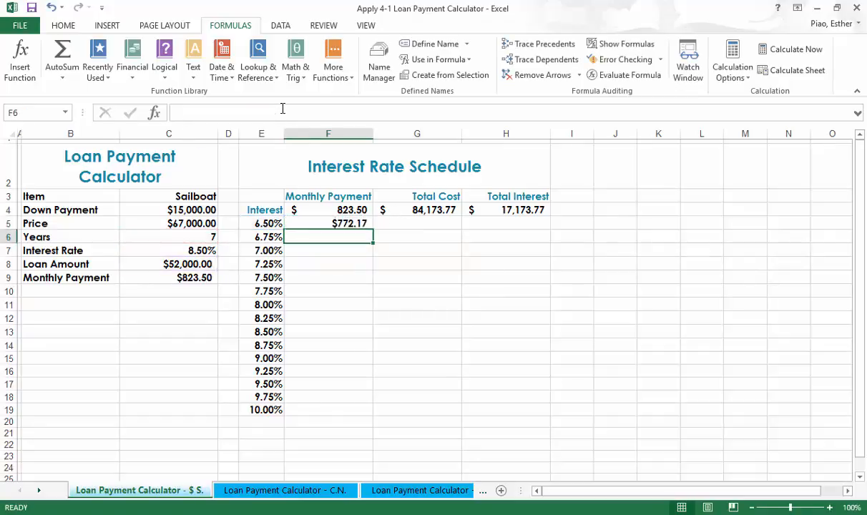
Enter the formula =F5*Years*12-Loan_Amount in the Total Cost cell G5
click(405, 224)
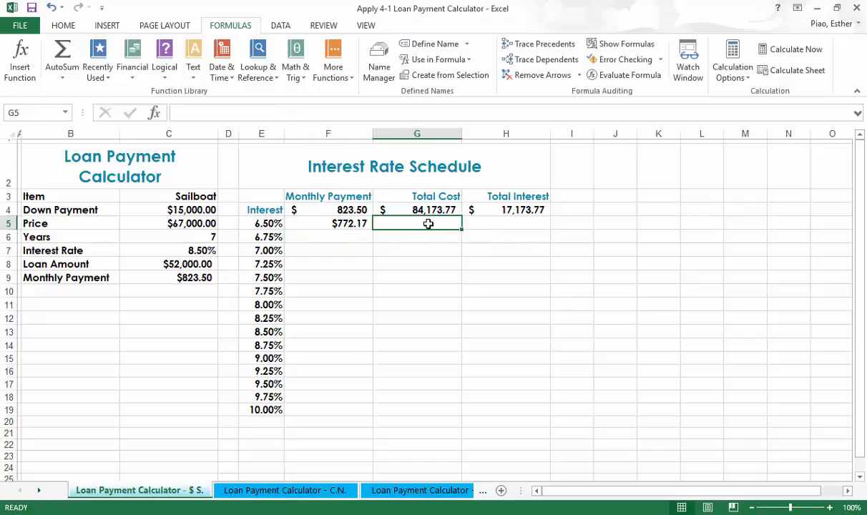
text(=)
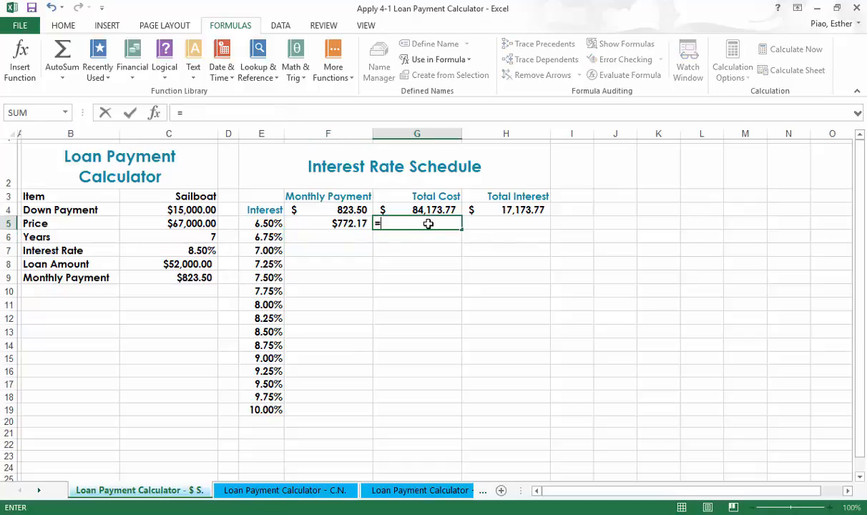
click(352, 224)
text(*)
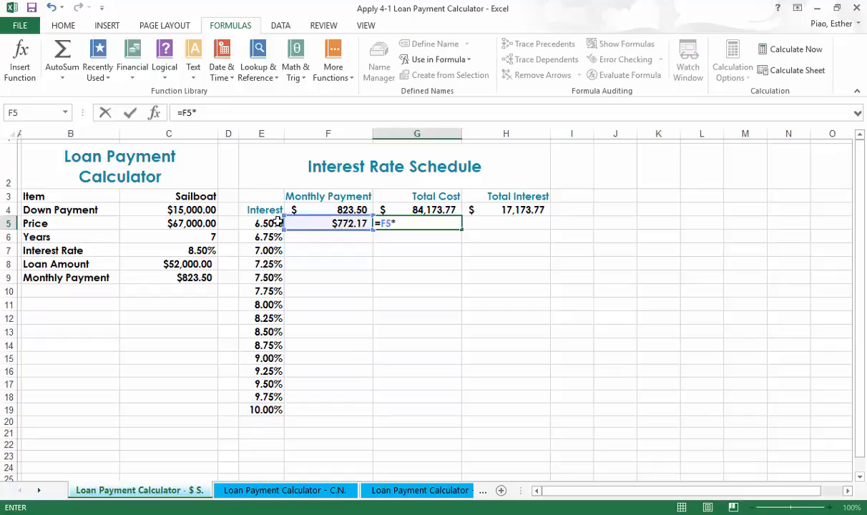
click(195, 235)
text(*12)
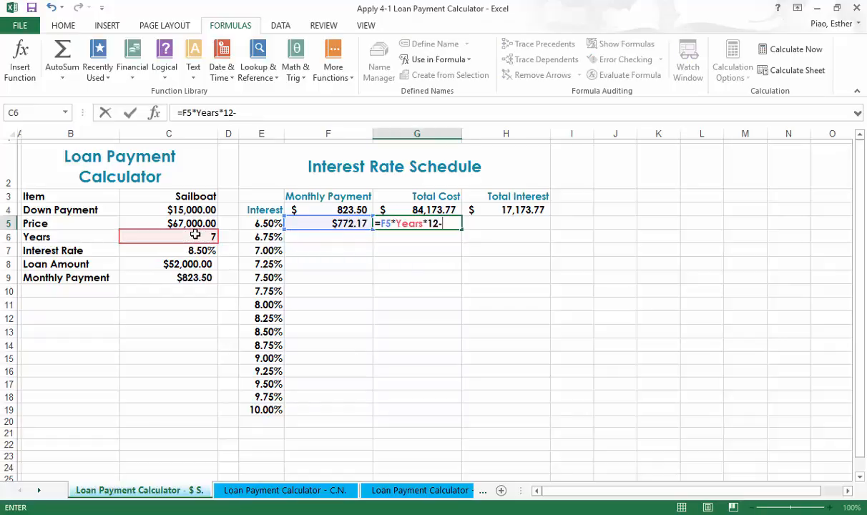
text(-)
click(183, 260)
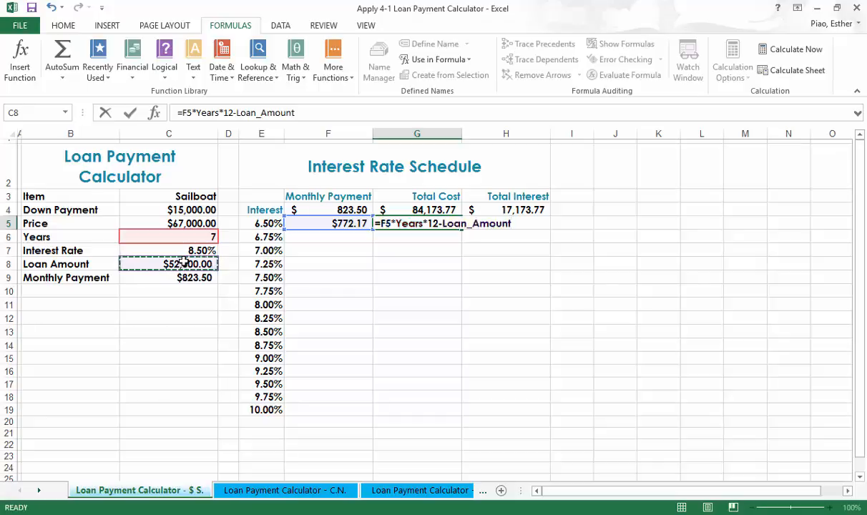
key(Return)
Try subtracting Down_Payment instead of Loan_Amount in the total cost formula in G5
click(466, 225)
click(402, 227)
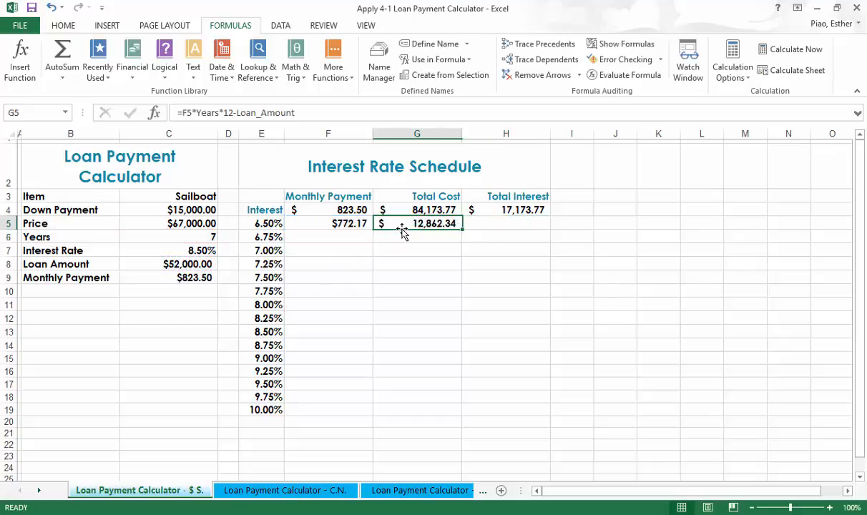
drag(236, 113, 334, 113)
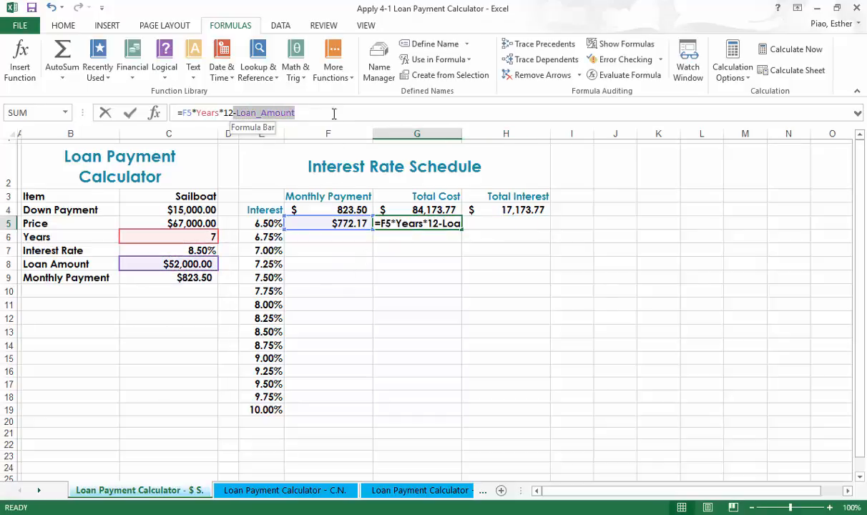
click(333, 113)
key(BackSpace)
key(BackSpace)
key(BackSpace)
key(BackSpace)
key(BackSpace)
key(BackSpace)
key(BackSpace)
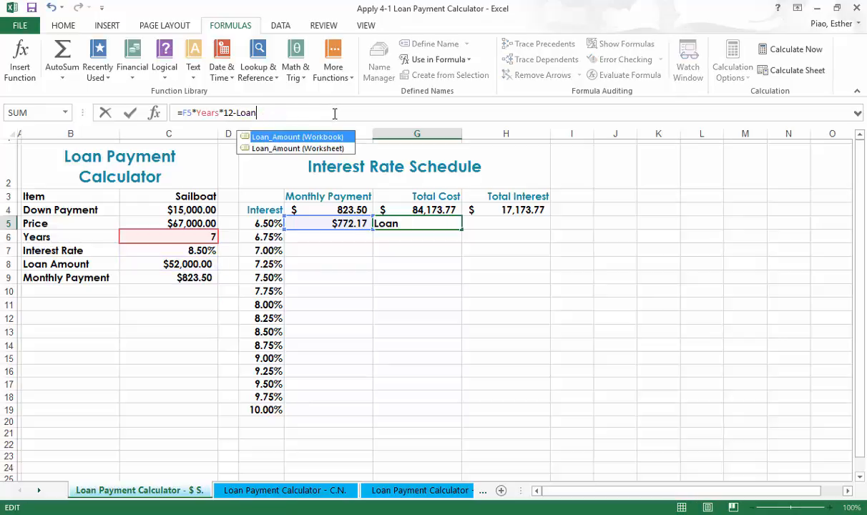
key(BackSpace)
key(BackSpace)
key(BackSpace)
key(BackSpace)
click(204, 209)
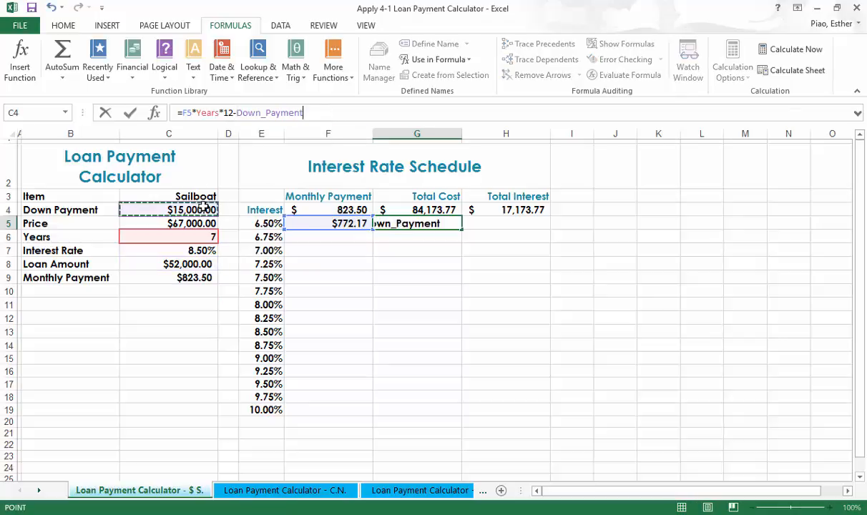
Make the G5 total cost formula subtract the cell reference C4 instead of a cell name
drag(236, 112, 336, 107)
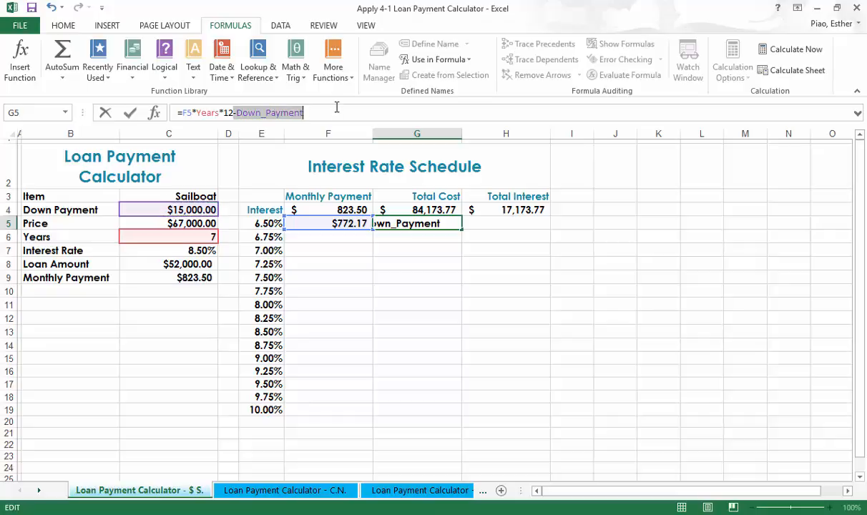
key(BackSpace)
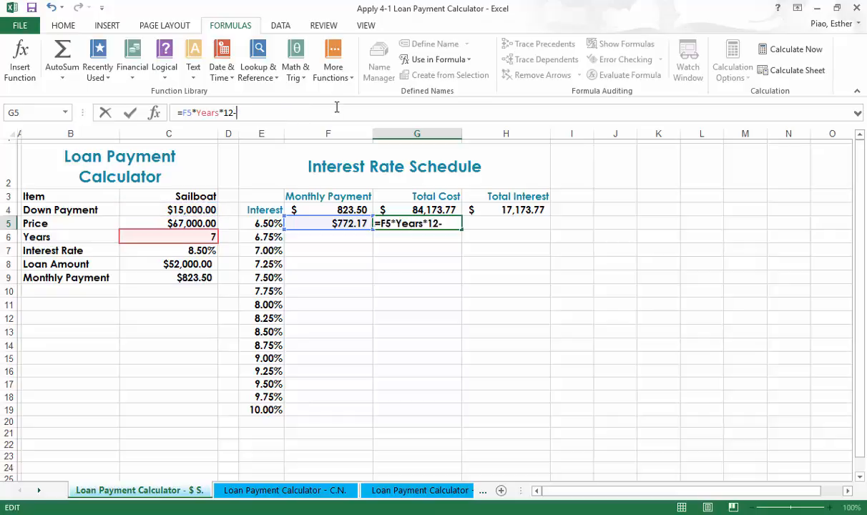
text(C4)
key(Return)
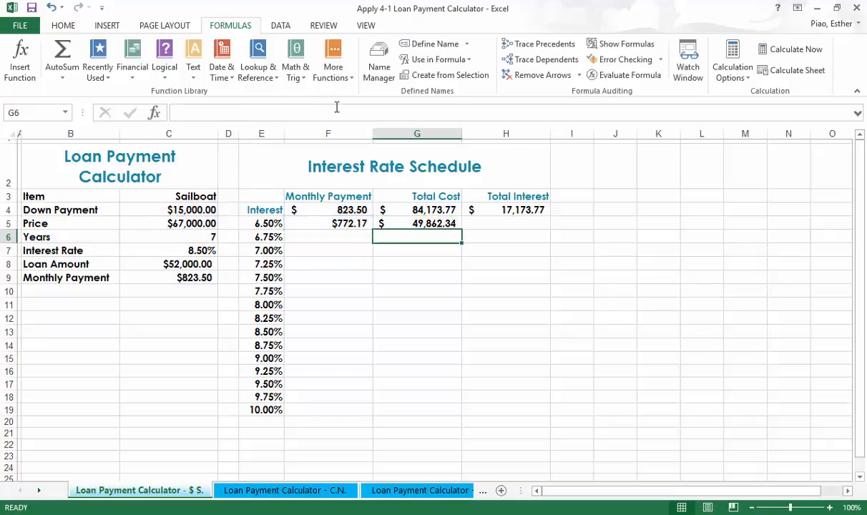
Replace the Years name in the G5 formula with C6, giving =F5*C6*12-C4
click(445, 224)
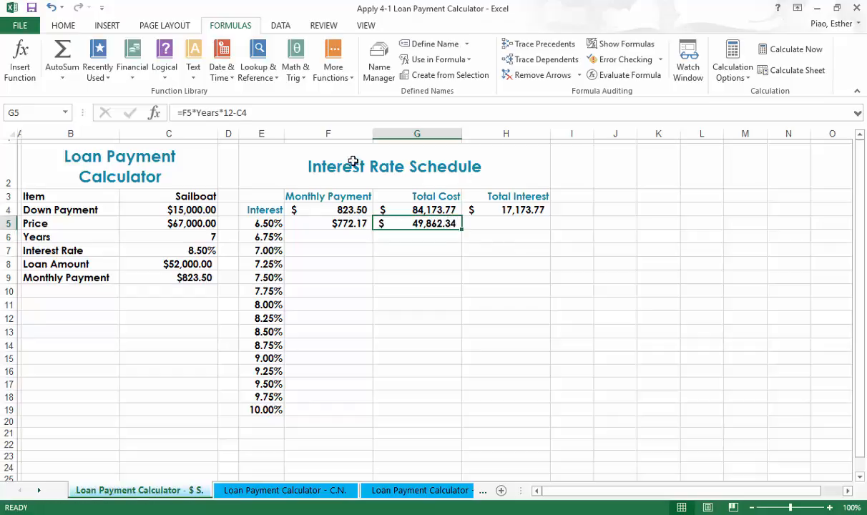
drag(221, 113, 190, 112)
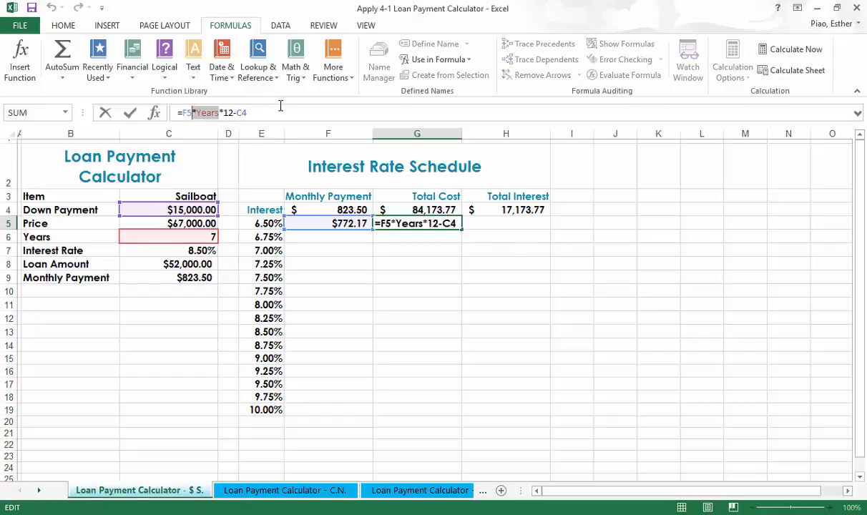
text(C6)
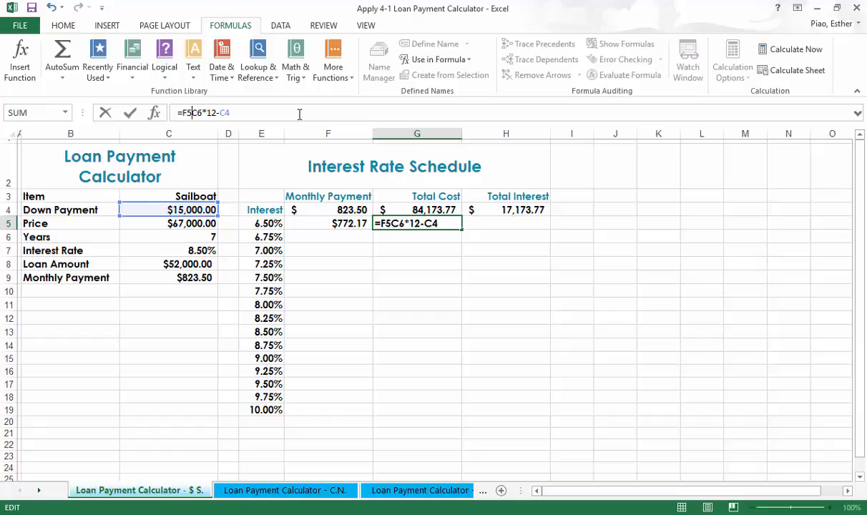
text(*)
key(Return)
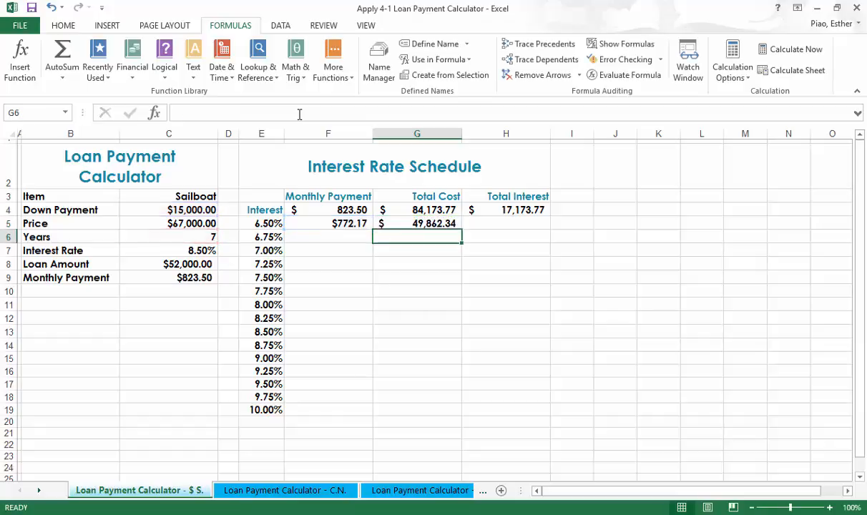
Enter the formula =F5*Years*12-Loan_Amount in the Total Interest cell H5
key(Right)
key(Up)
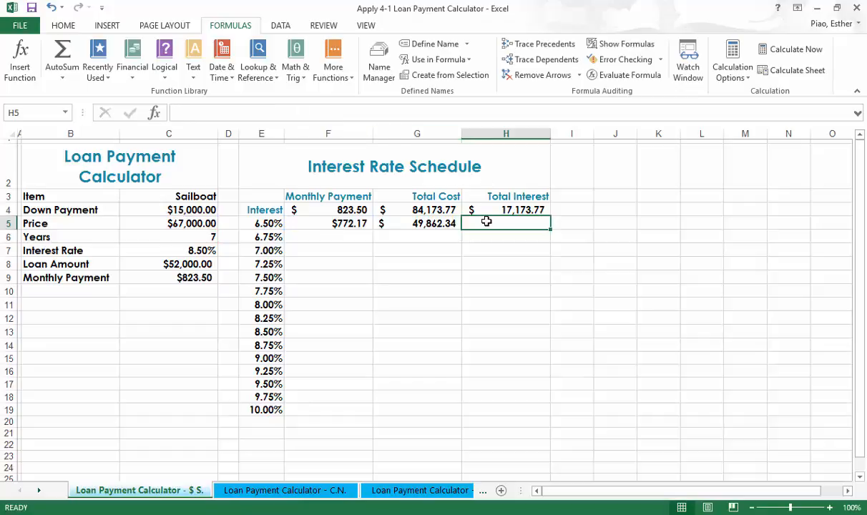
text(=)
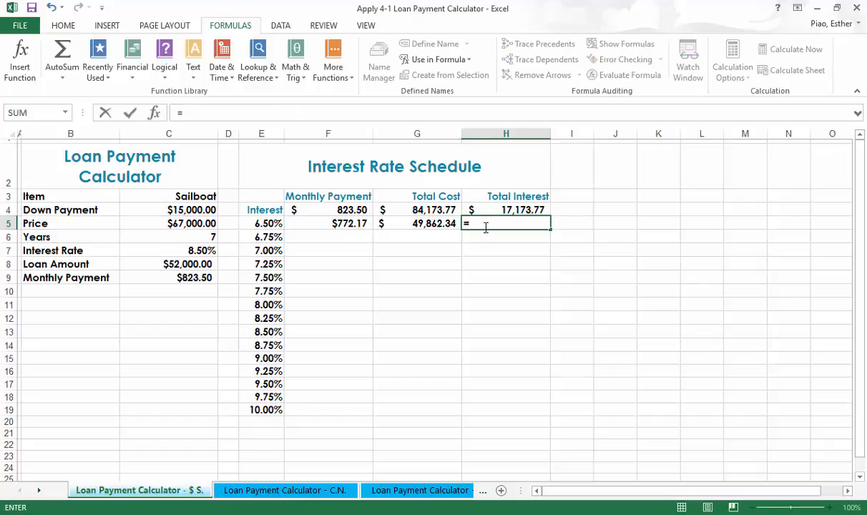
click(367, 223)
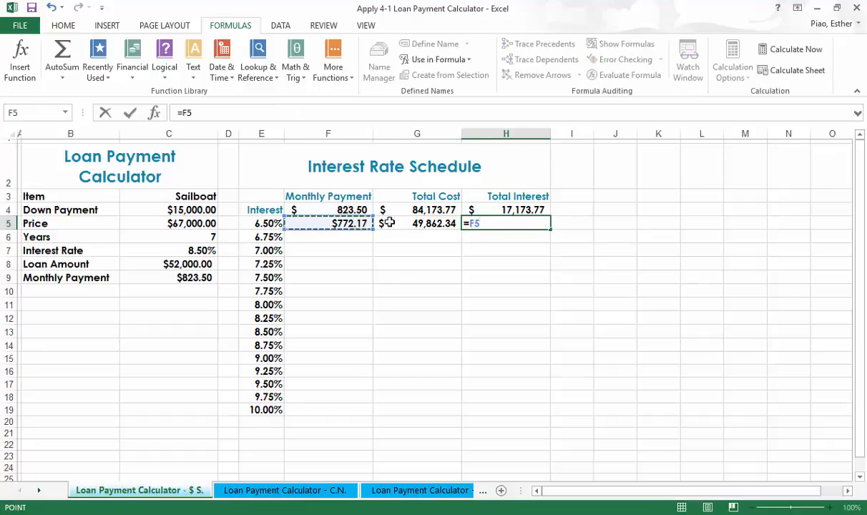
text(*)
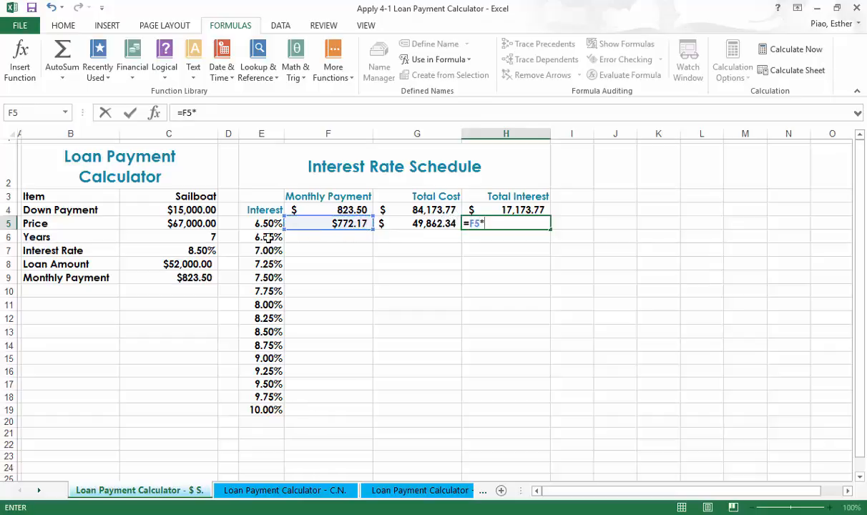
click(200, 237)
text(*12)
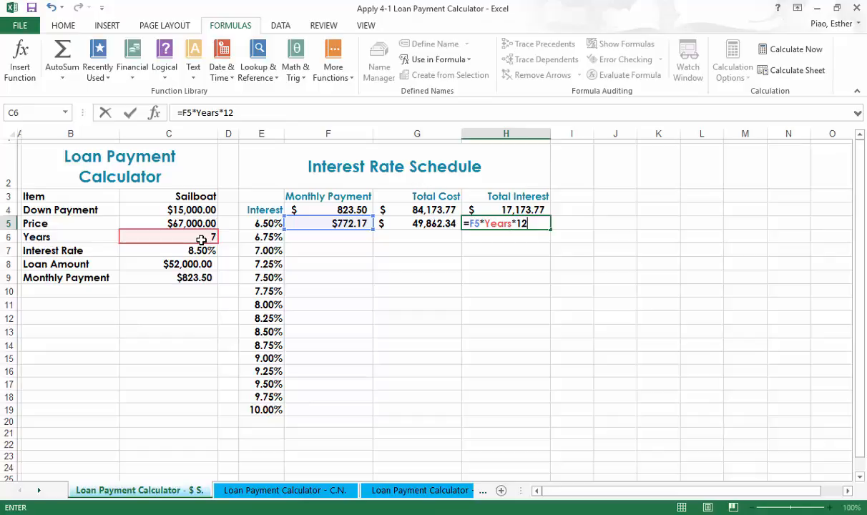
text(-)
click(183, 262)
key(Return)
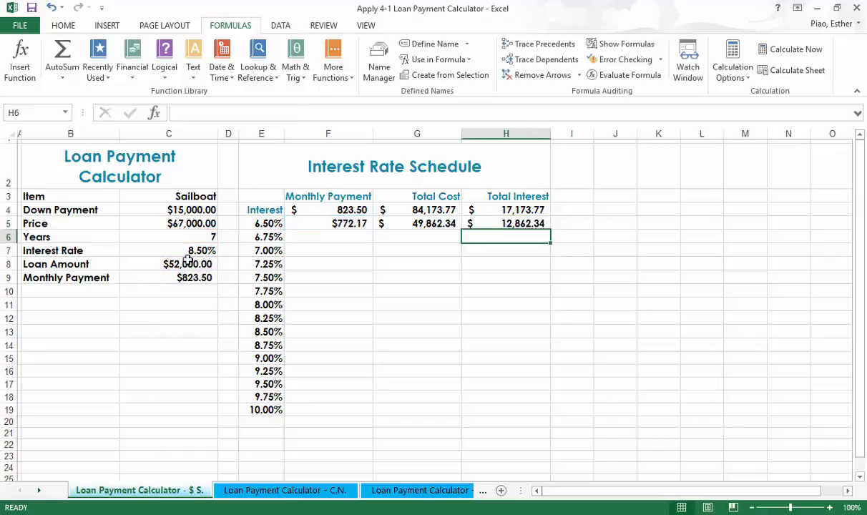
Fill the row 5 formulas for monthly payment, total cost and total interest (F5:H5) down through row 19
drag(336, 222, 504, 222)
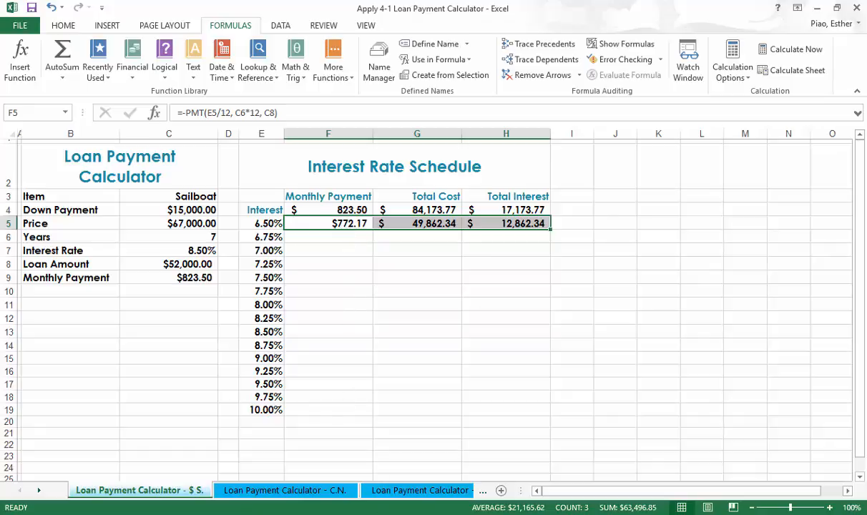
click(772, 443)
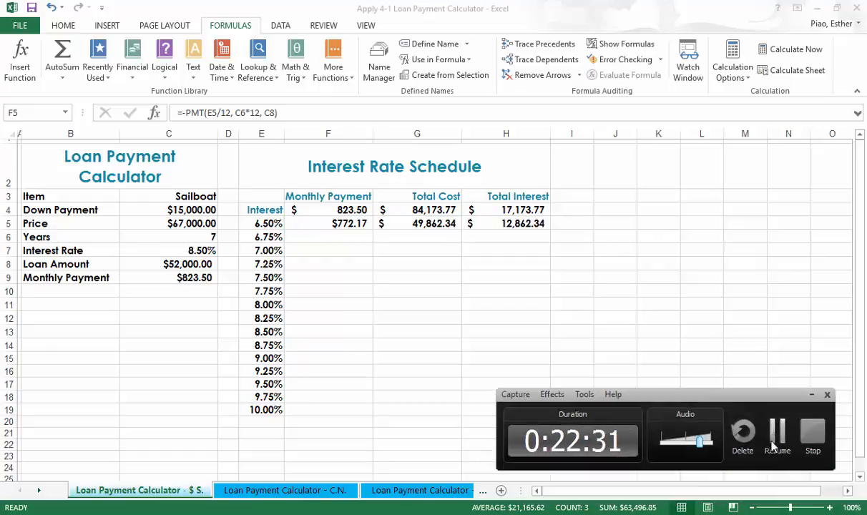
click(773, 443)
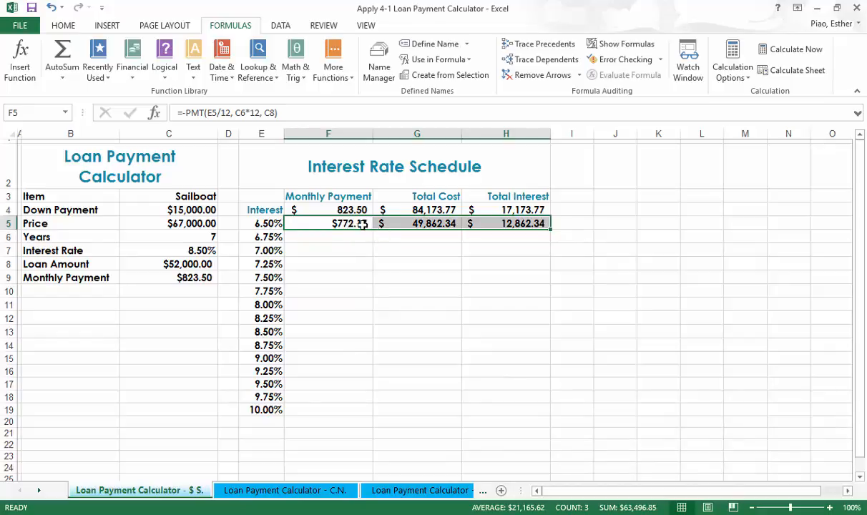
drag(363, 225, 556, 224)
click(358, 238)
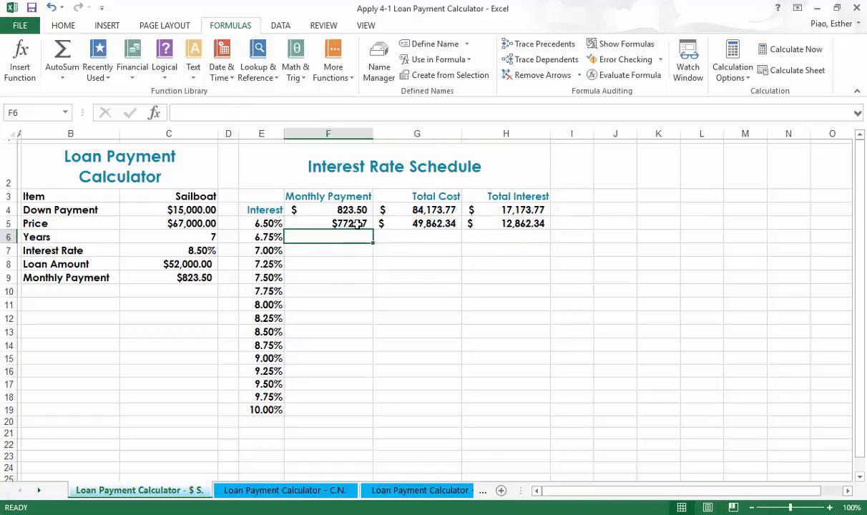
drag(351, 224, 578, 414)
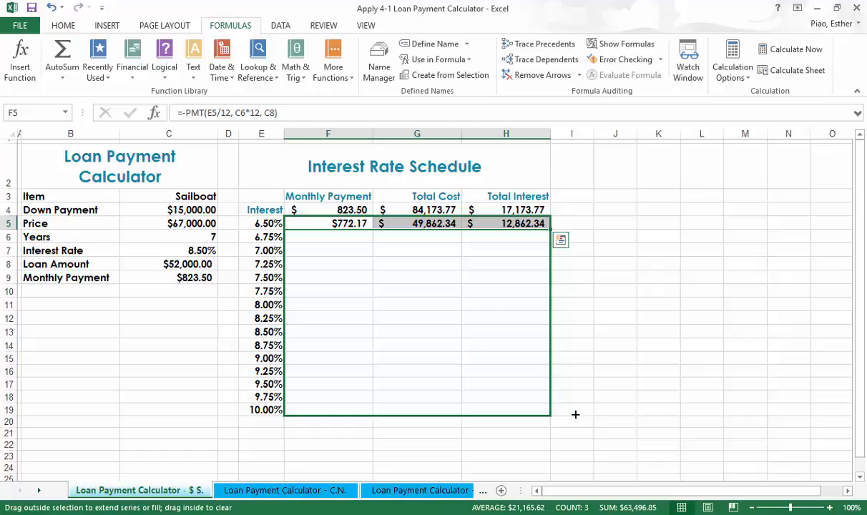
drag(575, 414, 573, 414)
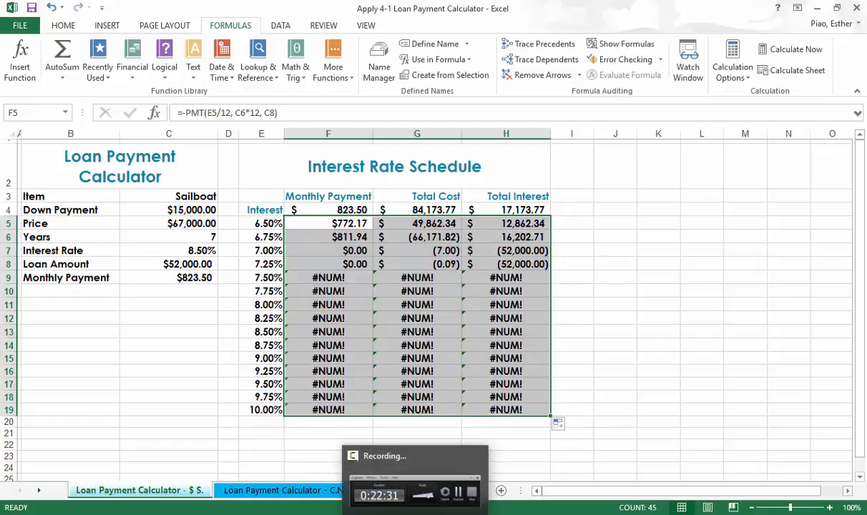
Show the sheet's formulas and examine the cell references in the copied Monthly Payment, Total Cost and Total Interest columns
click(362, 251)
key(ctrl+grave)
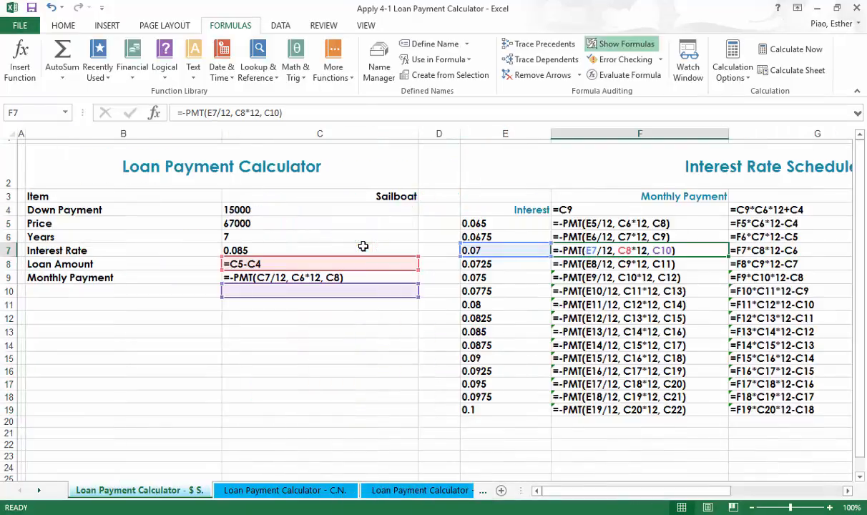
drag(621, 495, 711, 495)
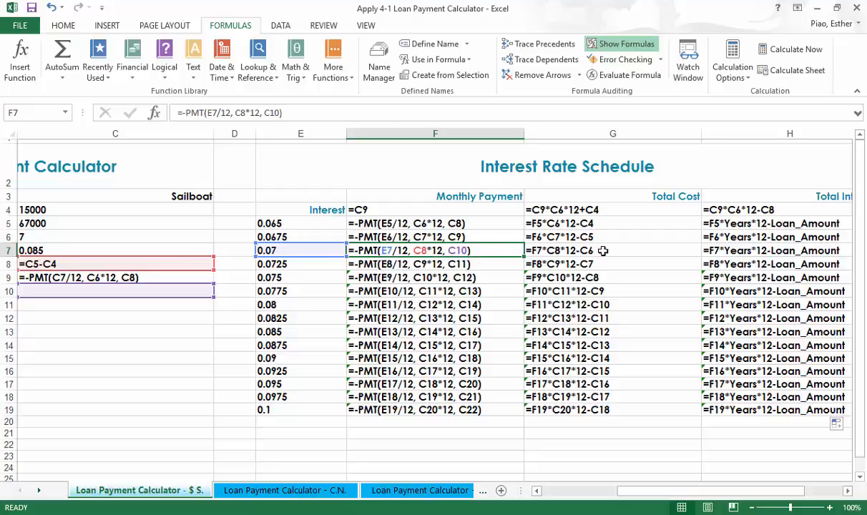
right_click(742, 264)
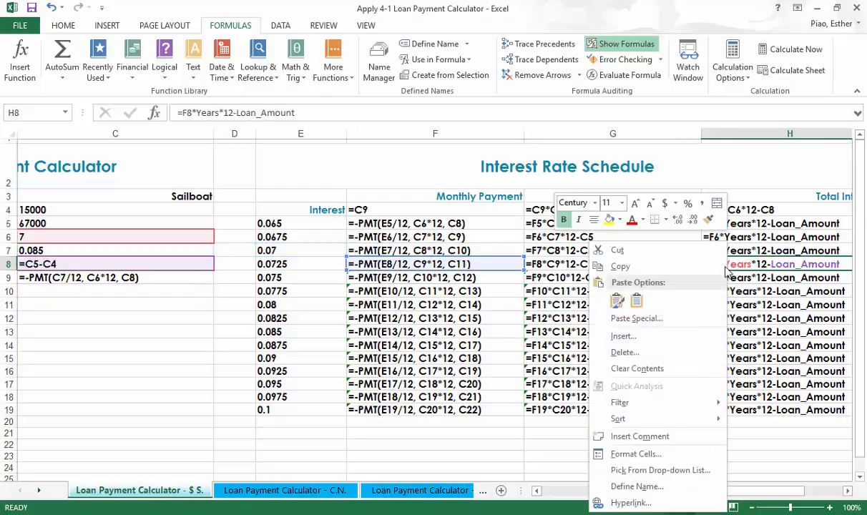
click(639, 267)
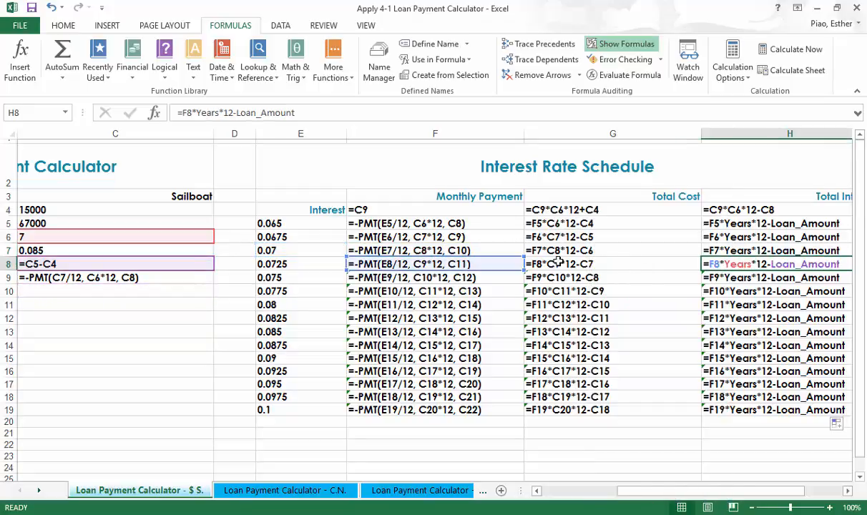
click(558, 263)
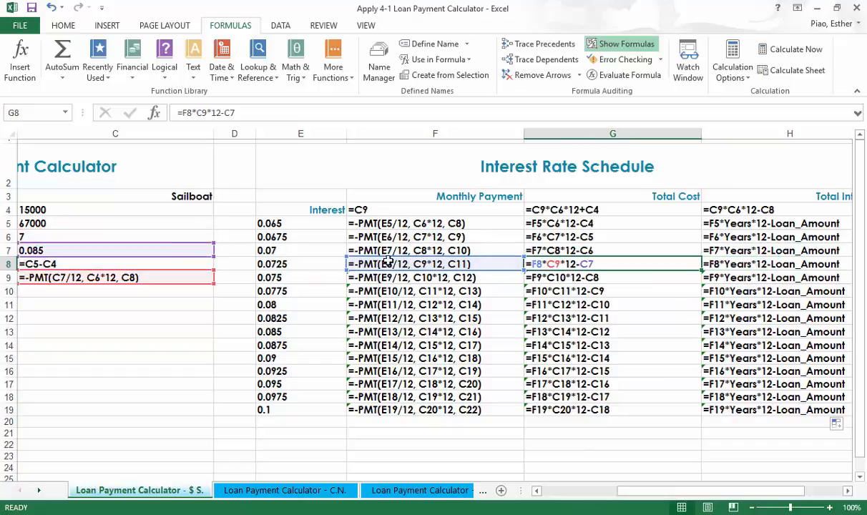
click(409, 223)
click(425, 240)
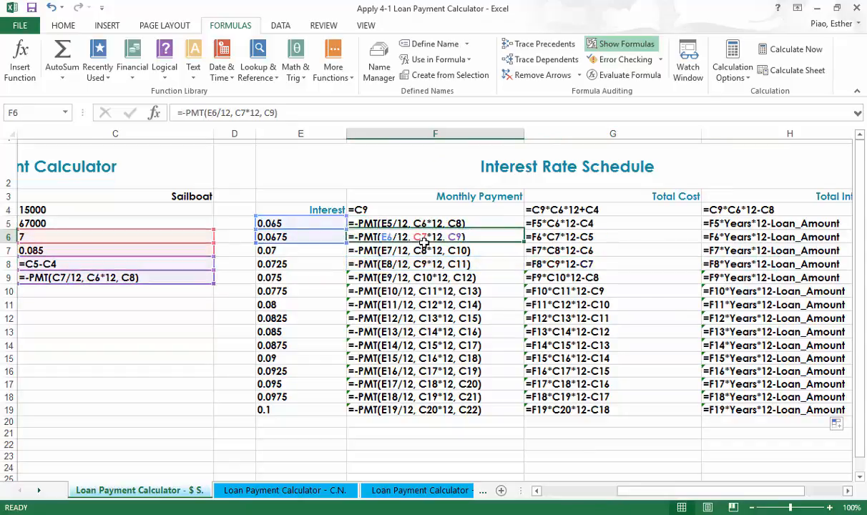
key(Up)
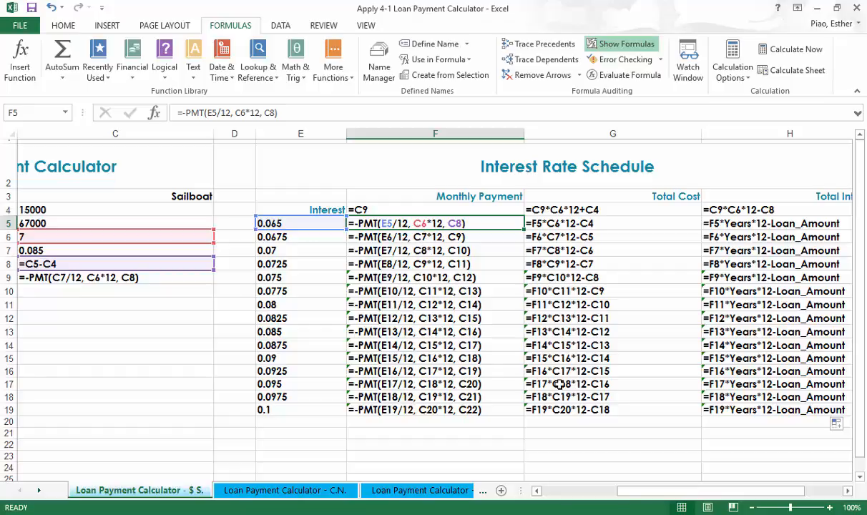
Compare the schedule's calculated values with the underlying formulas in rows 5 to 19, ending in the value view
mouse_move(757, 494)
mouse_down()
mouse_move(719, 495)
mouse_move(758, 496)
mouse_move(751, 495)
mouse_up()
key(ctrl+grave)
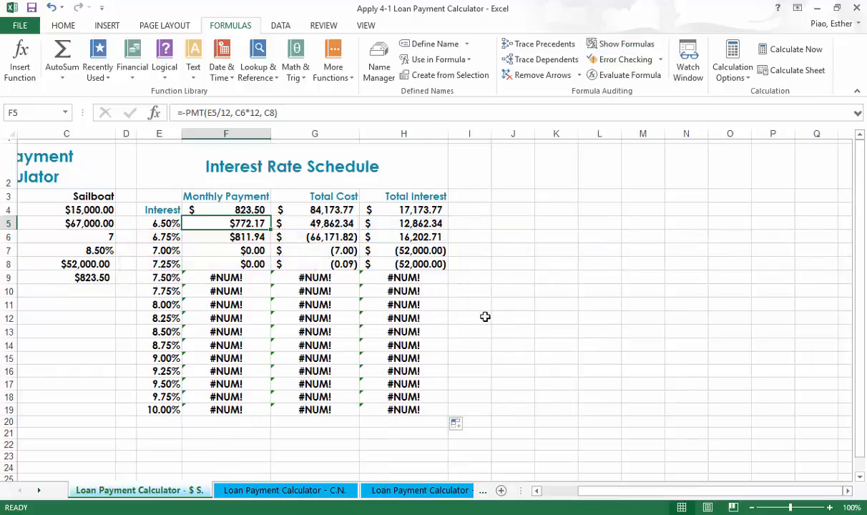
drag(606, 493, 572, 492)
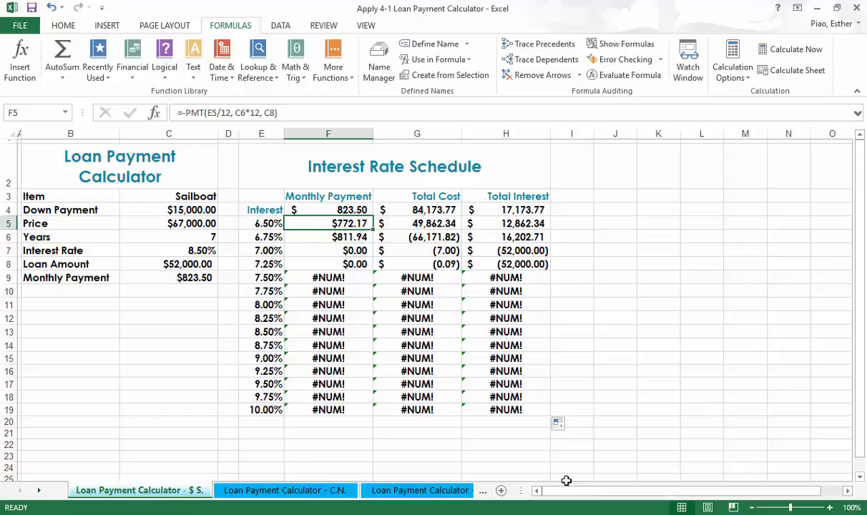
key(ctrl+grave)
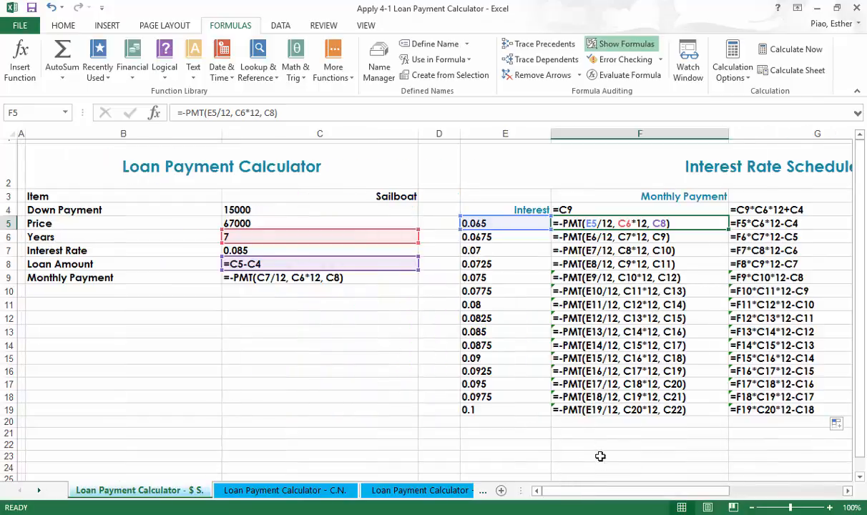
drag(590, 494, 686, 493)
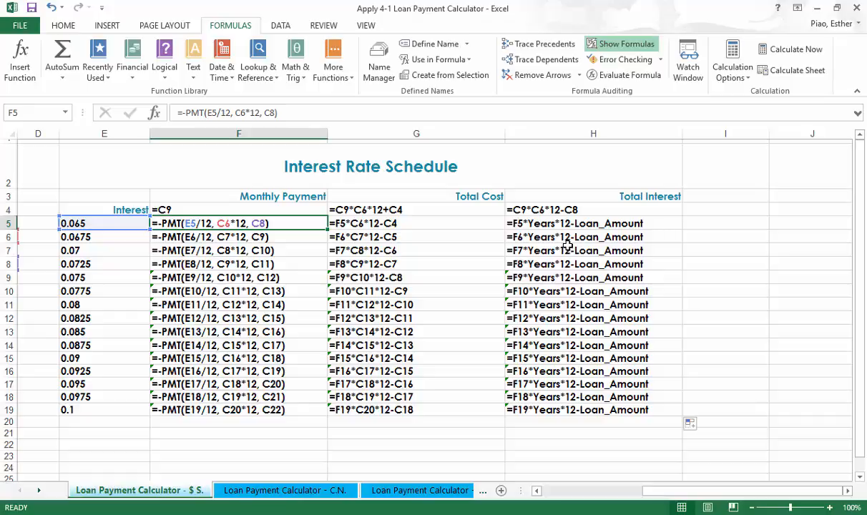
key(ctrl+grave)
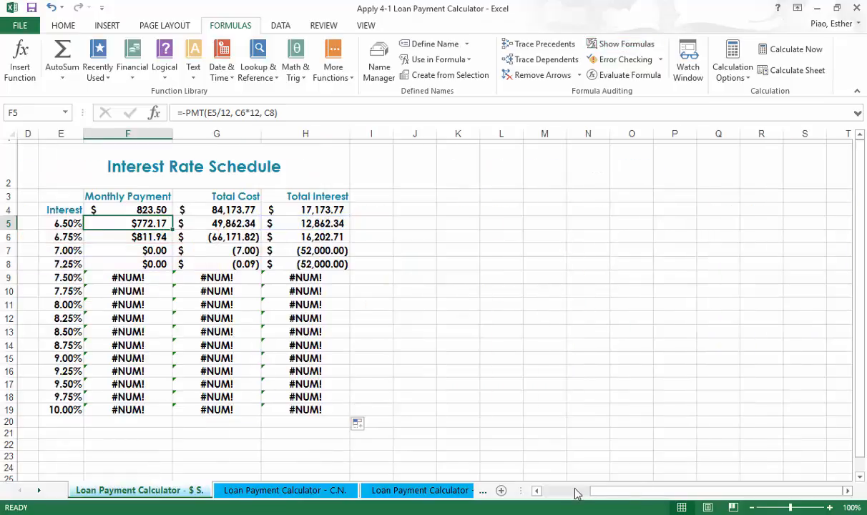
drag(603, 490, 515, 443)
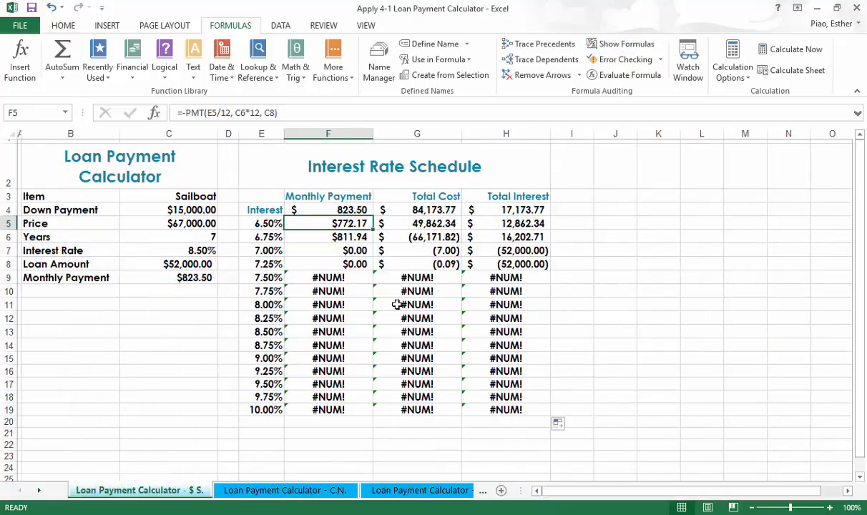
Check the Years and Loan Amount references in the F5 payment formula against the formulas in the rows below
click(238, 113)
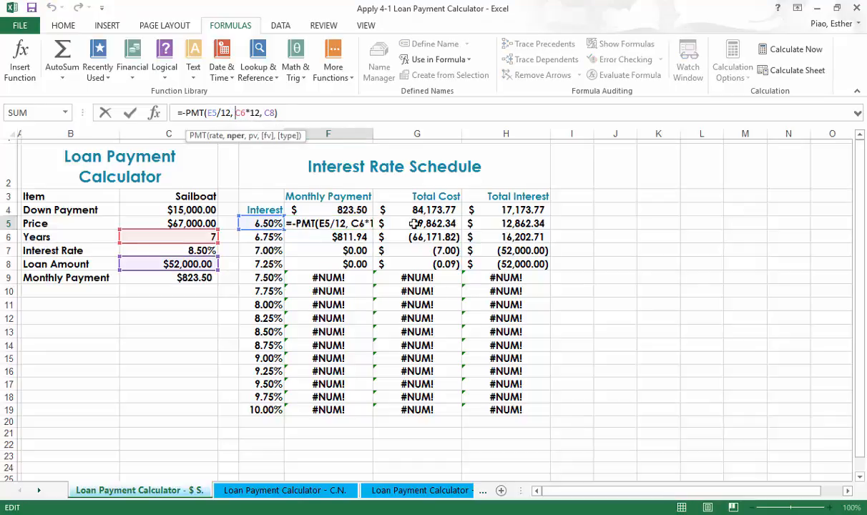
key(ctrl+Return)
key(ctrl+grave)
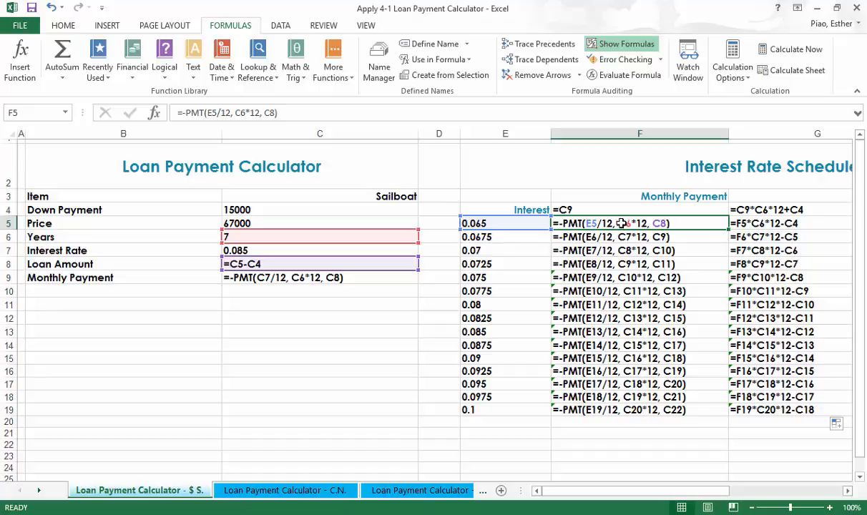
key(ctrl+grave)
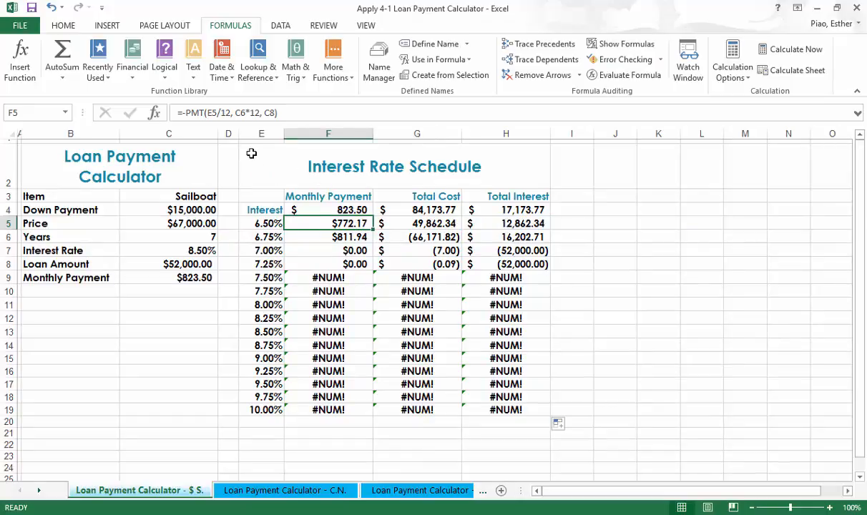
Make the C6 and C8 references absolute in the F5 monthly payment formula, giving =-PMT(E5/12, $C$6*12, $C$8)
click(237, 114)
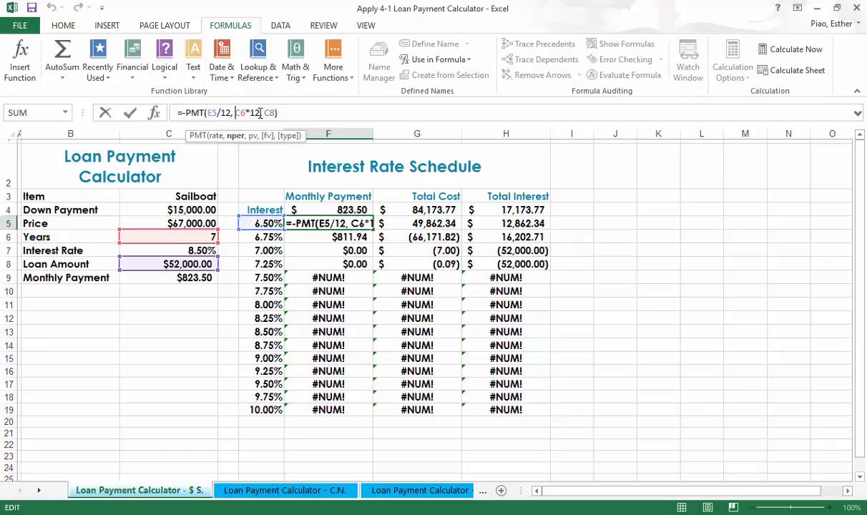
text($)
key(Right)
text($)
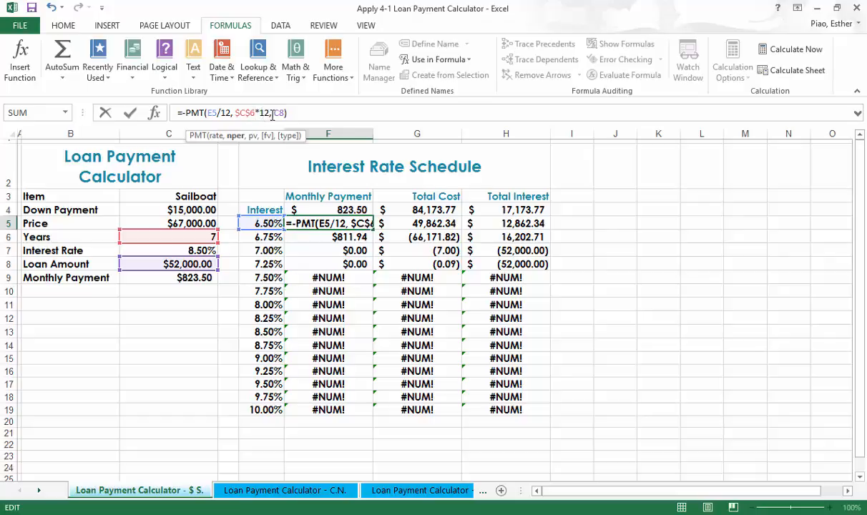
click(274, 113)
click(293, 113)
text())
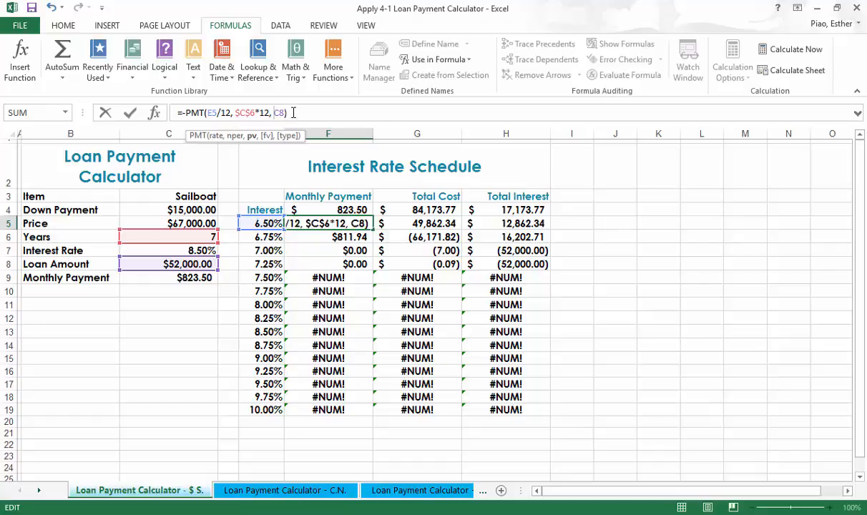
key(F4)
key(Return)
Make the C6 and C4 references absolute in the G5 total cost formula, giving =F5*$C$6*12-$C$4
key(Right)
key(Up)
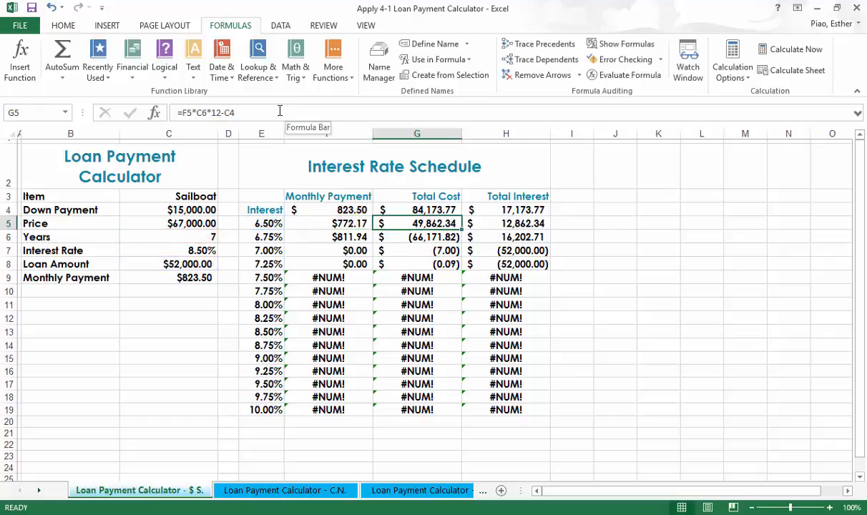
click(183, 113)
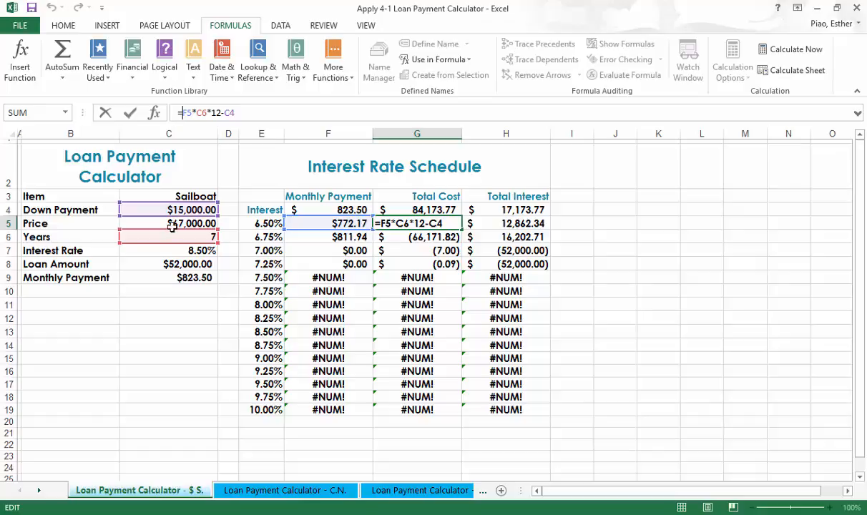
double_click(201, 113)
key(F4)
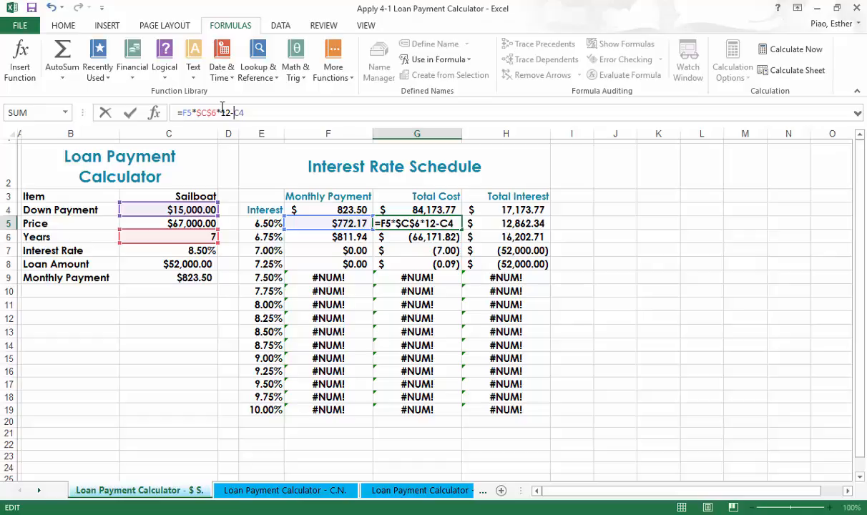
text($C$)
key(Return)
Replace the Years name in the H5 total interest formula with the absolute reference $C$6
key(Right)
key(Up)
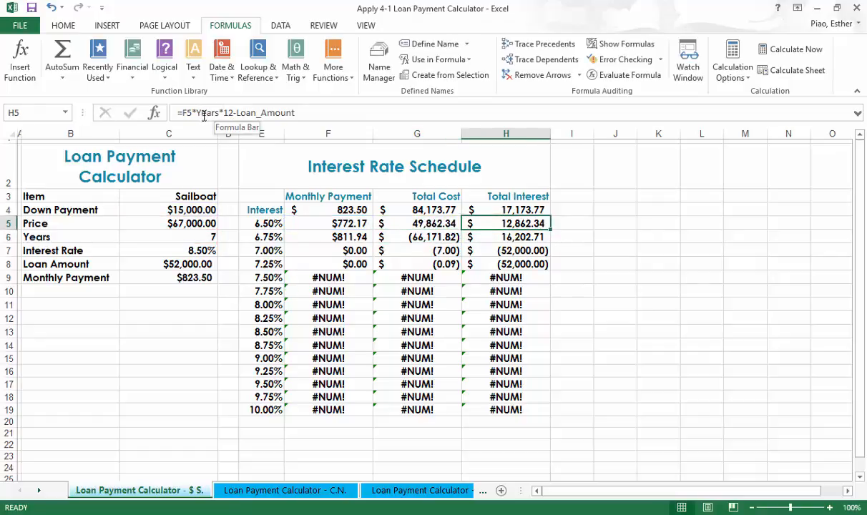
click(203, 117)
double_click(209, 117)
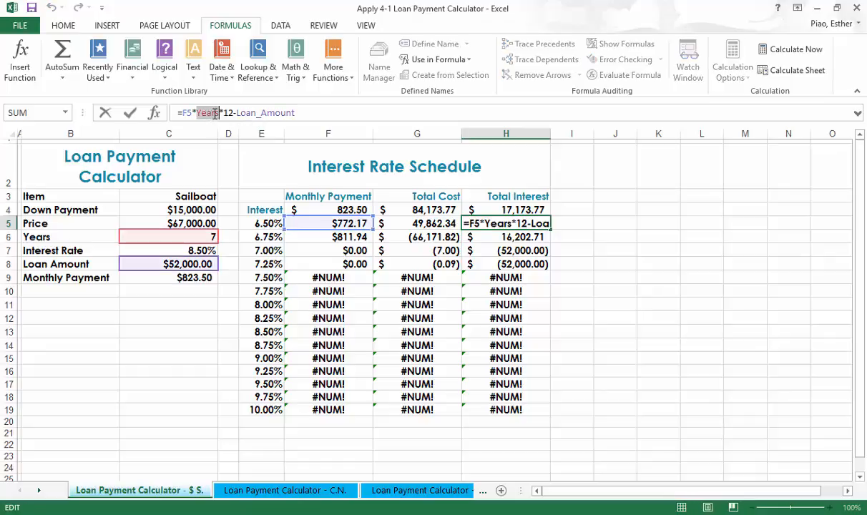
text($C)
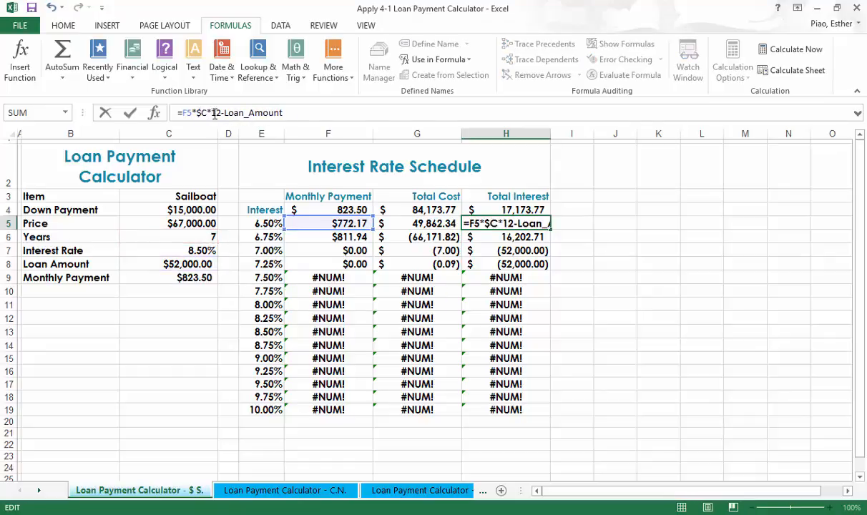
text($)
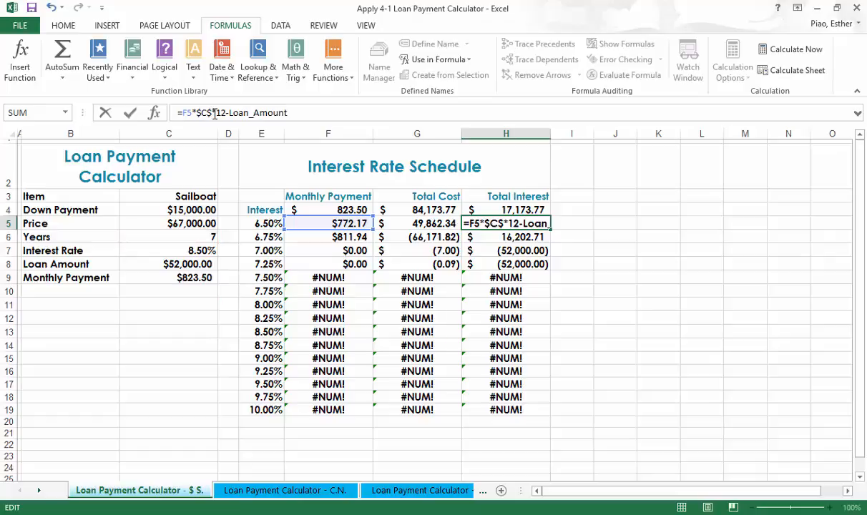
text(6)
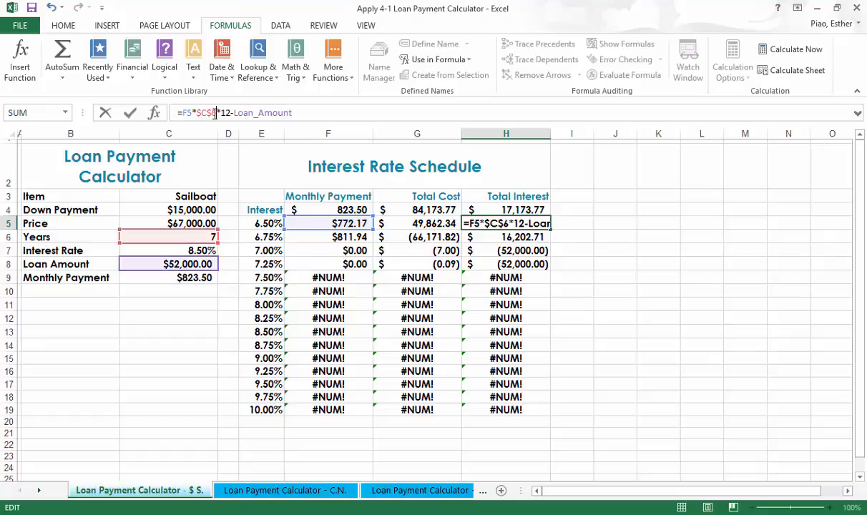
Replace the Loan_Amount name in the H5 total interest formula with $C$8, giving =F5*$C$6*12-$C$8
key(shift+Right)
key(shift+Right)
key(shift+Right)
key(shift+Right)
key(shift+Right)
key(shift+Right)
key(shift+Right)
key(shift+Right)
key(shift+Right)
key(shift+Right)
key(shift+Right)
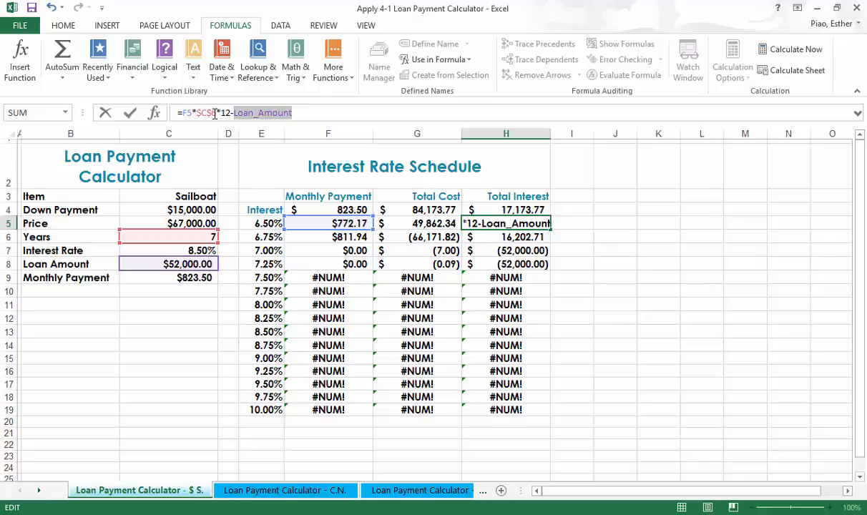
text($C)
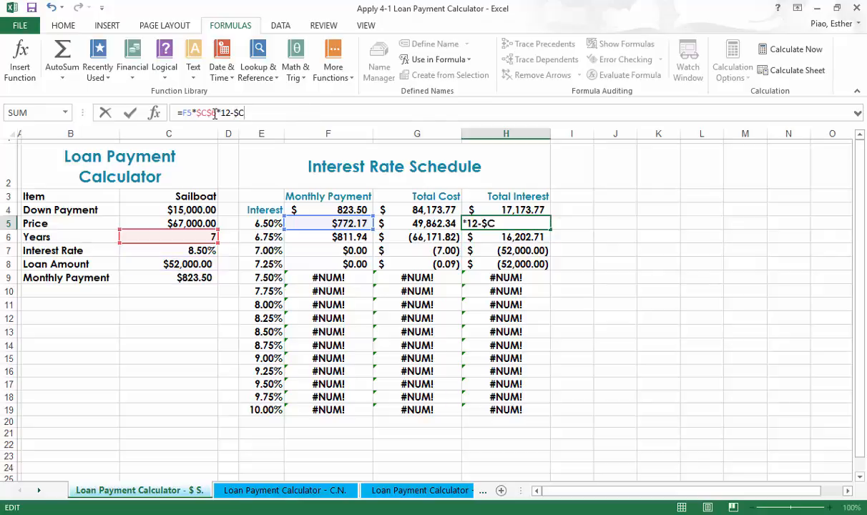
text($8)
key(Return)
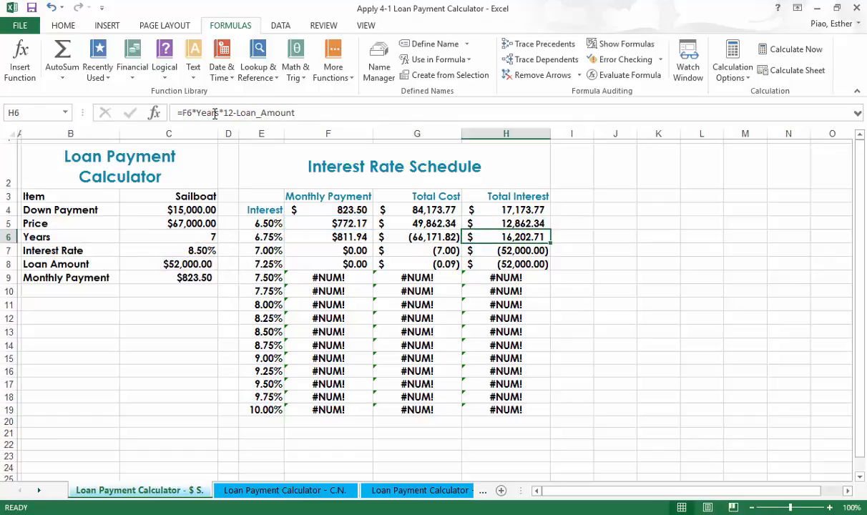
Copy the monthly payment, total cost and total interest formulas from F5:H5 down through row 19
click(361, 224)
drag(360, 224, 554, 413)
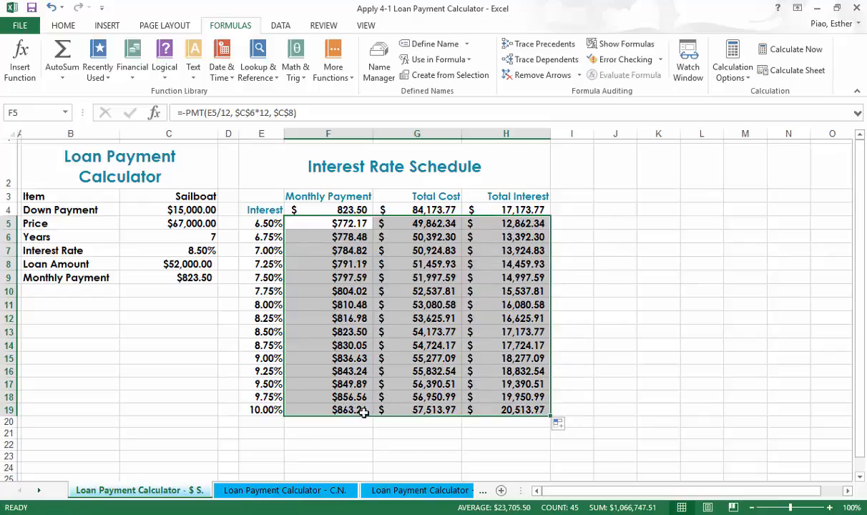
Switch the Loan Payment Calculator - C.N. sheet from showing formulas to showing calculated values
click(290, 490)
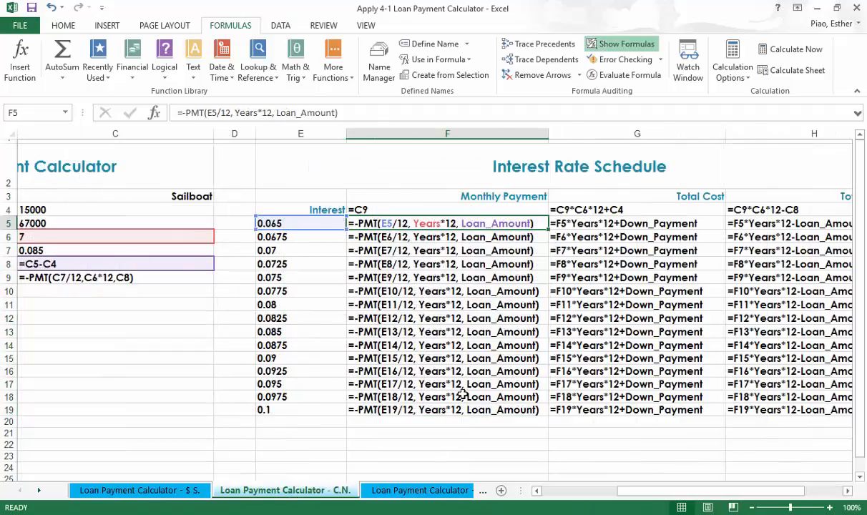
key(ctrl+grave)
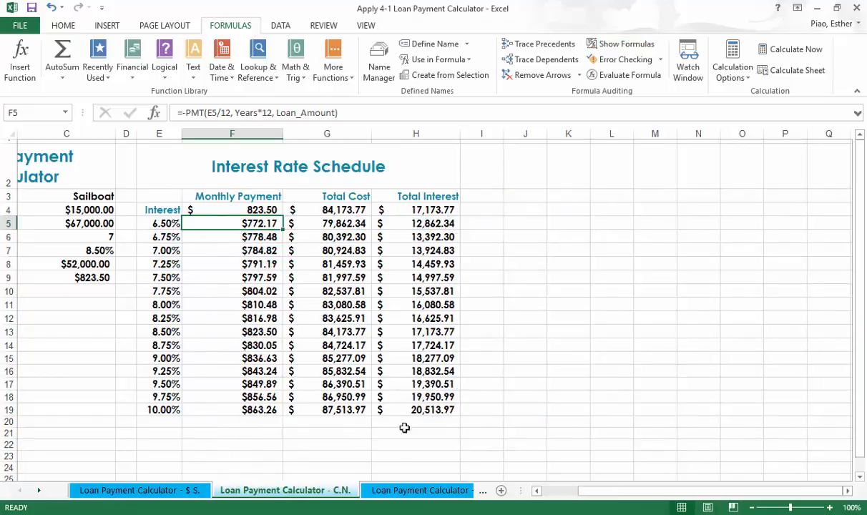
Compare the interest rate schedule values across the $ S., C.N. and D.T sheets
click(398, 490)
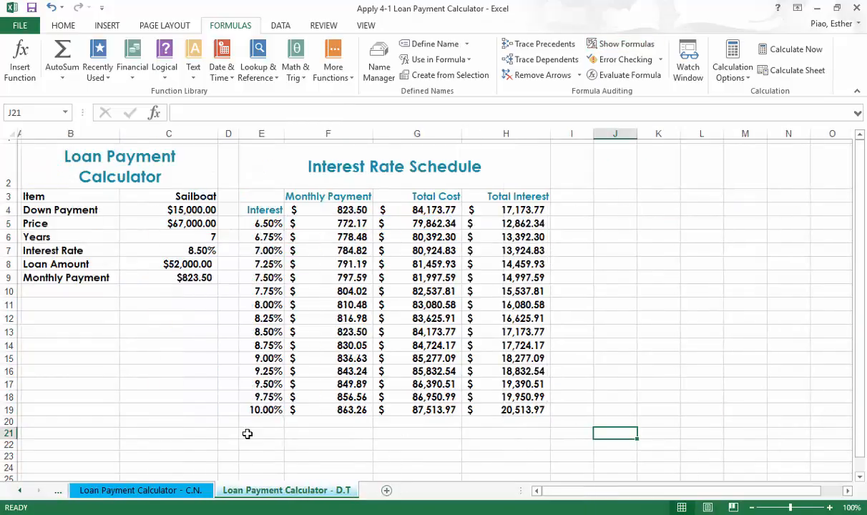
click(172, 491)
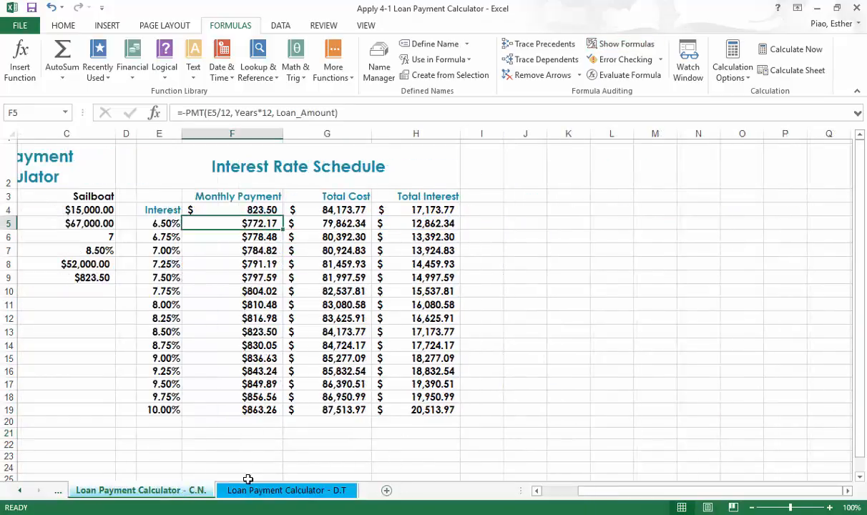
click(20, 490)
click(122, 493)
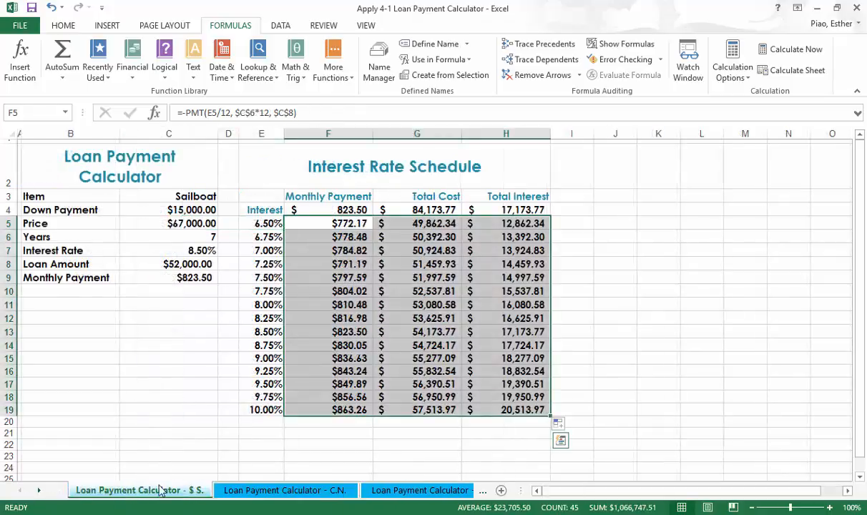
click(292, 490)
click(389, 490)
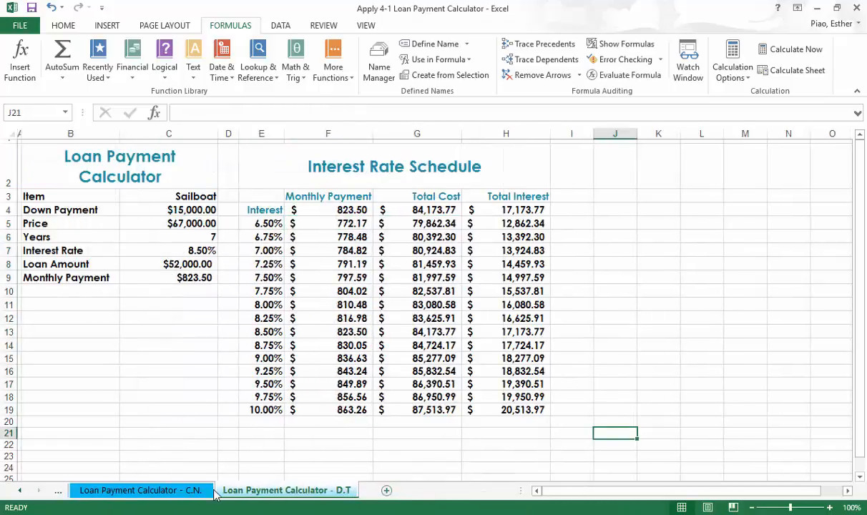
click(207, 491)
click(20, 491)
click(100, 491)
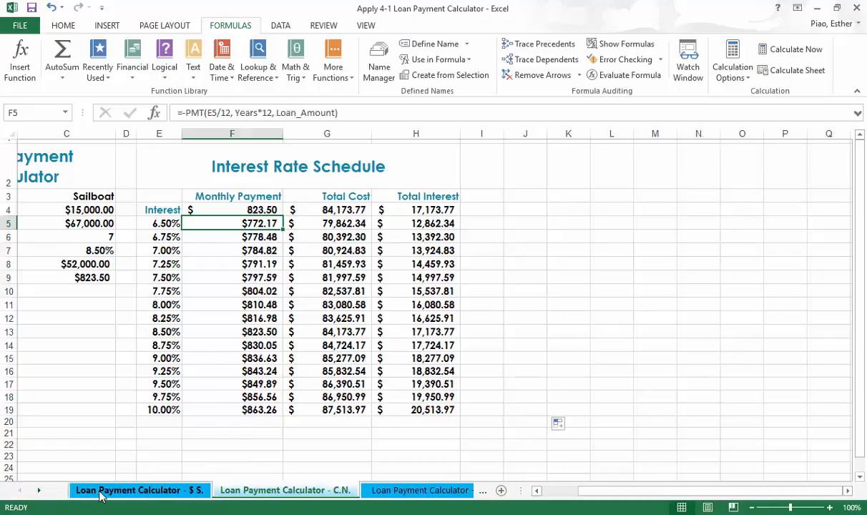
click(379, 491)
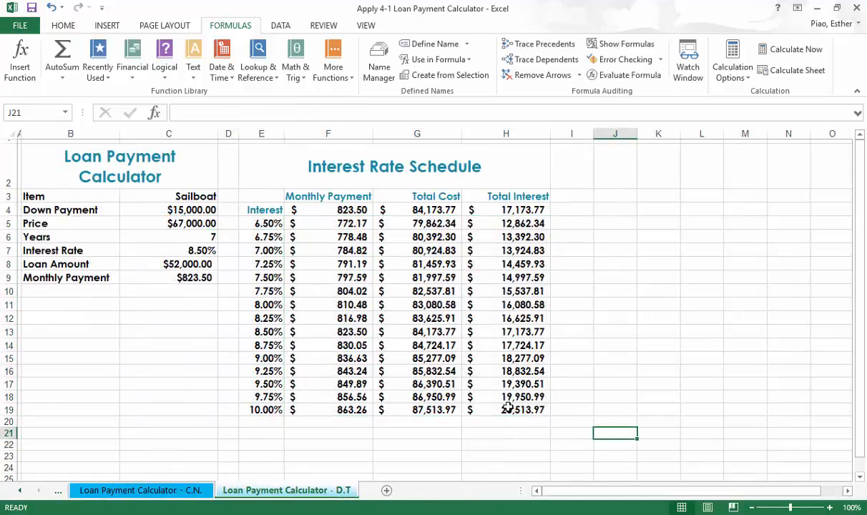
click(172, 490)
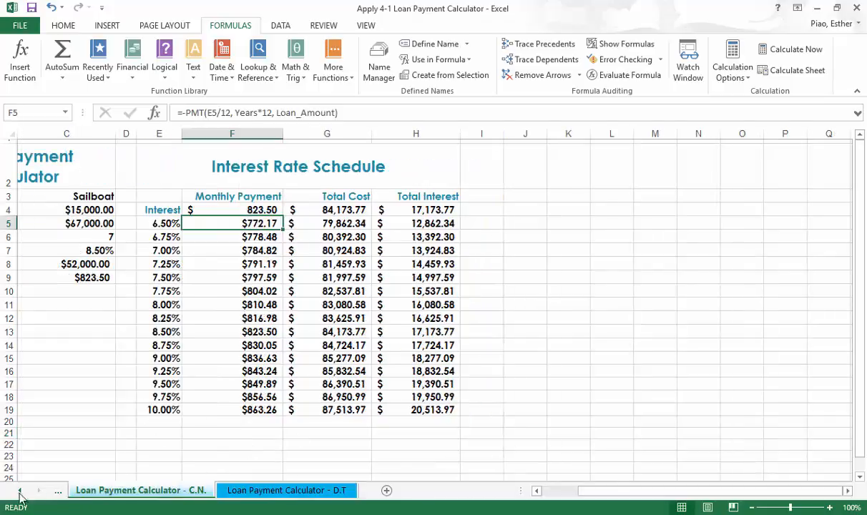
click(20, 492)
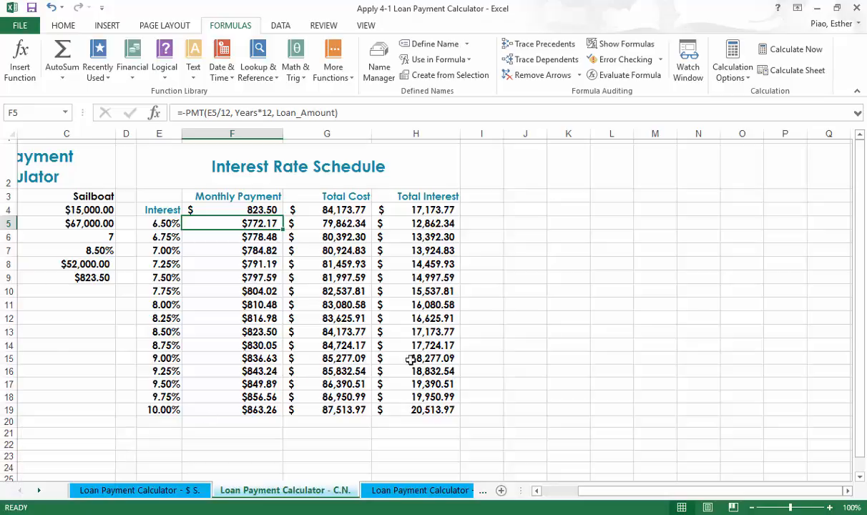
drag(153, 372, 4, 377)
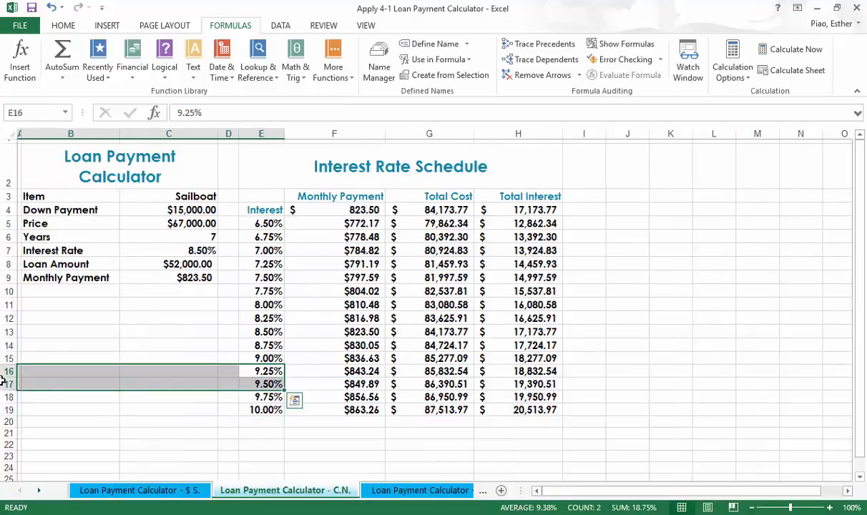
Return to the $ S. sheet and examine the F5 monthly payment formula
click(121, 490)
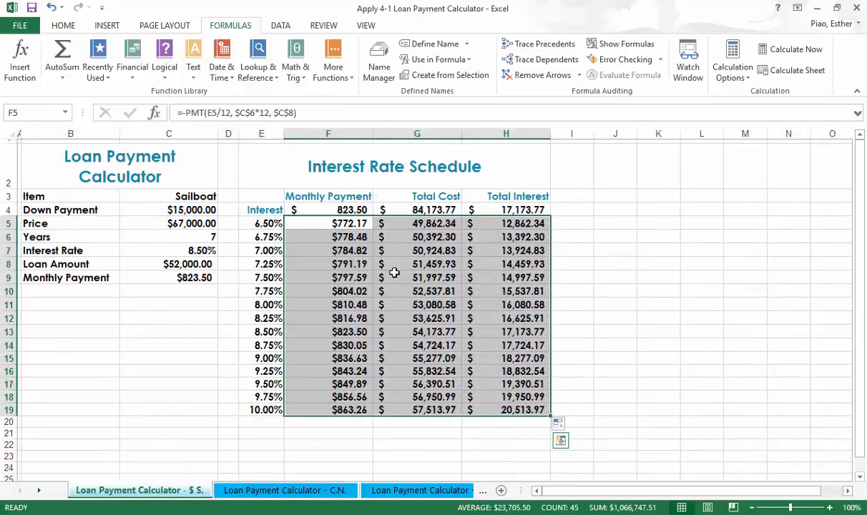
click(346, 223)
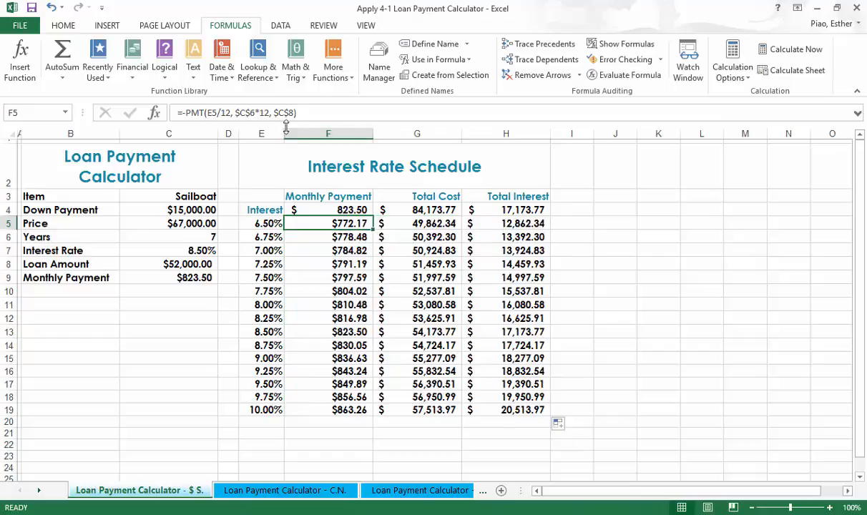